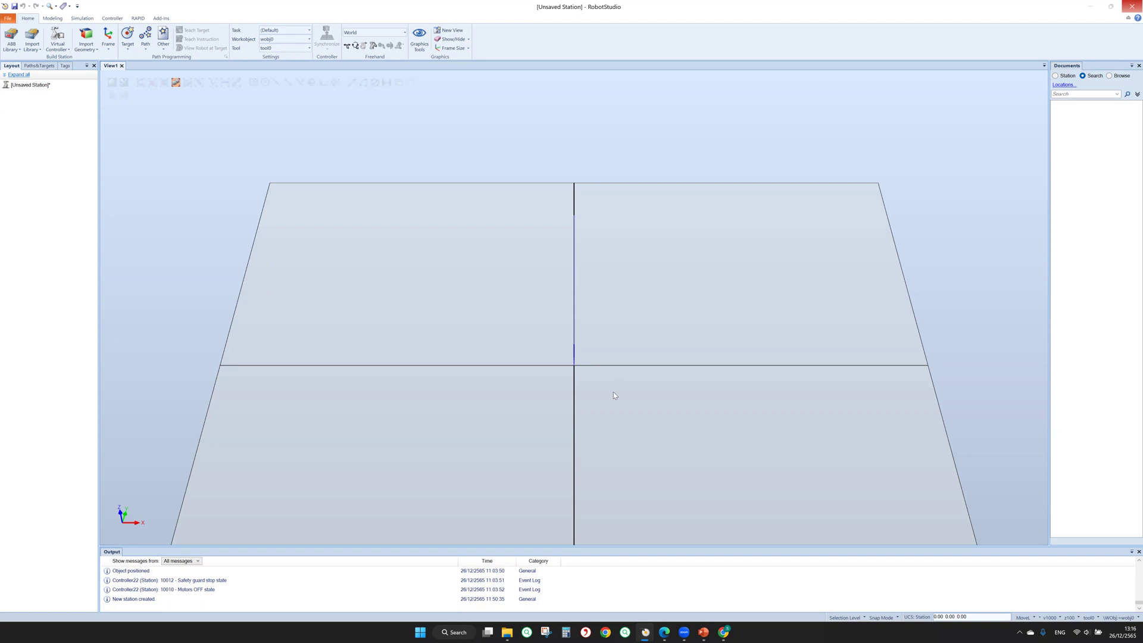
Switch to Edge to review the MoveJ, MoveL and MoveC commands in the programming PDF, and return to RobotStudio.
{"action": "left_click", "coordinate": [665, 632]}
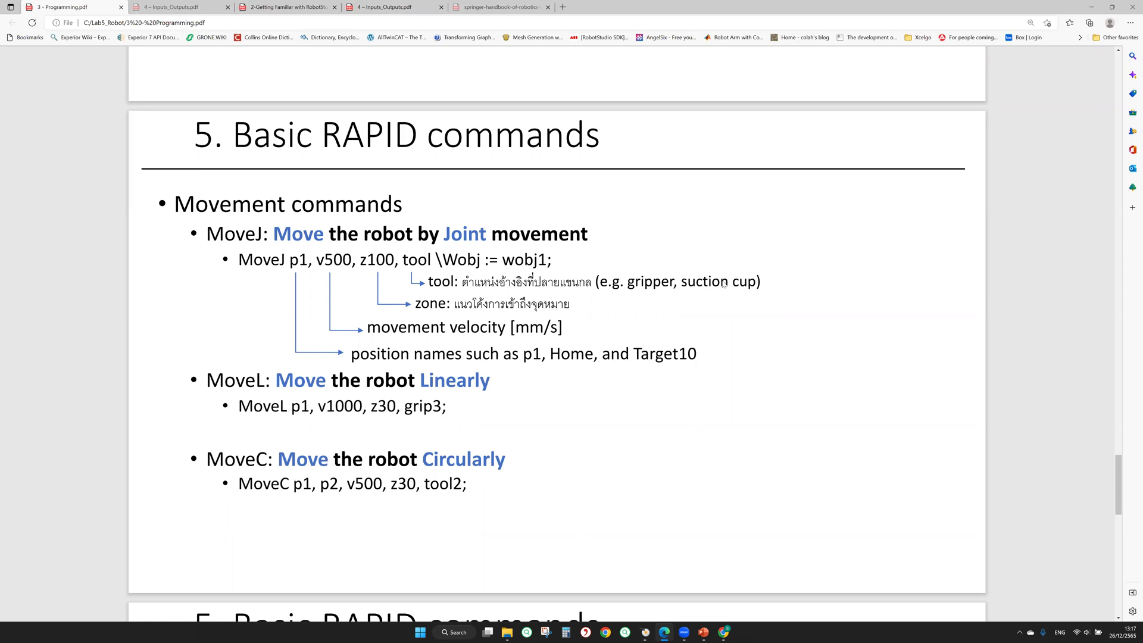
{"action": "mouse_move", "coordinate": [1031, 70]}
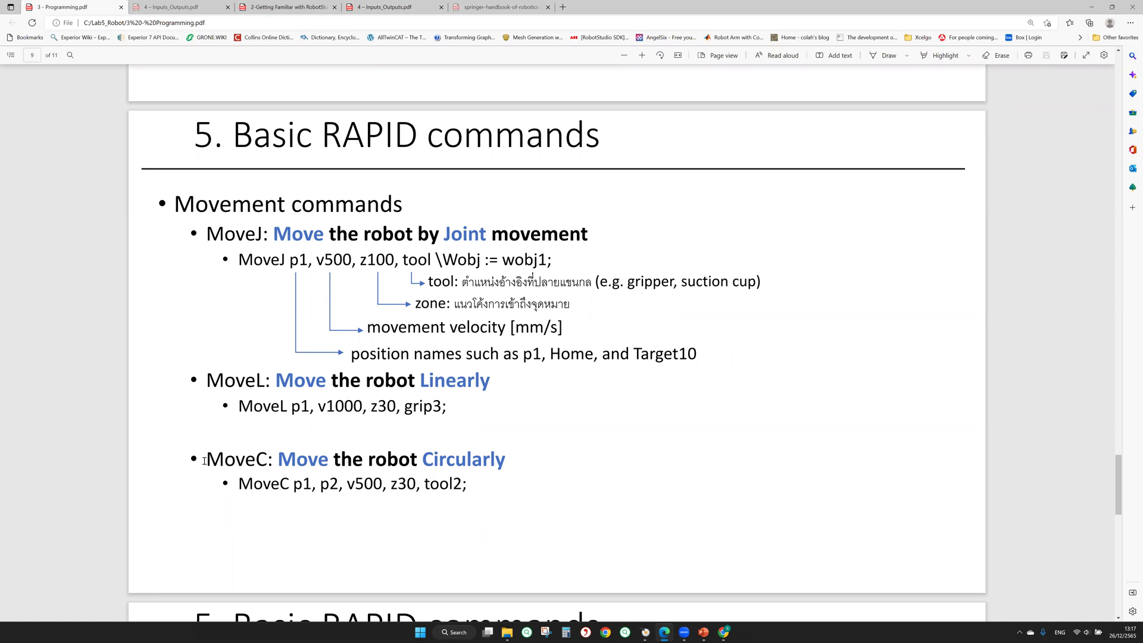
{"action": "left_click_drag", "start_coordinate": [207, 461], "coordinate": [268, 460]}
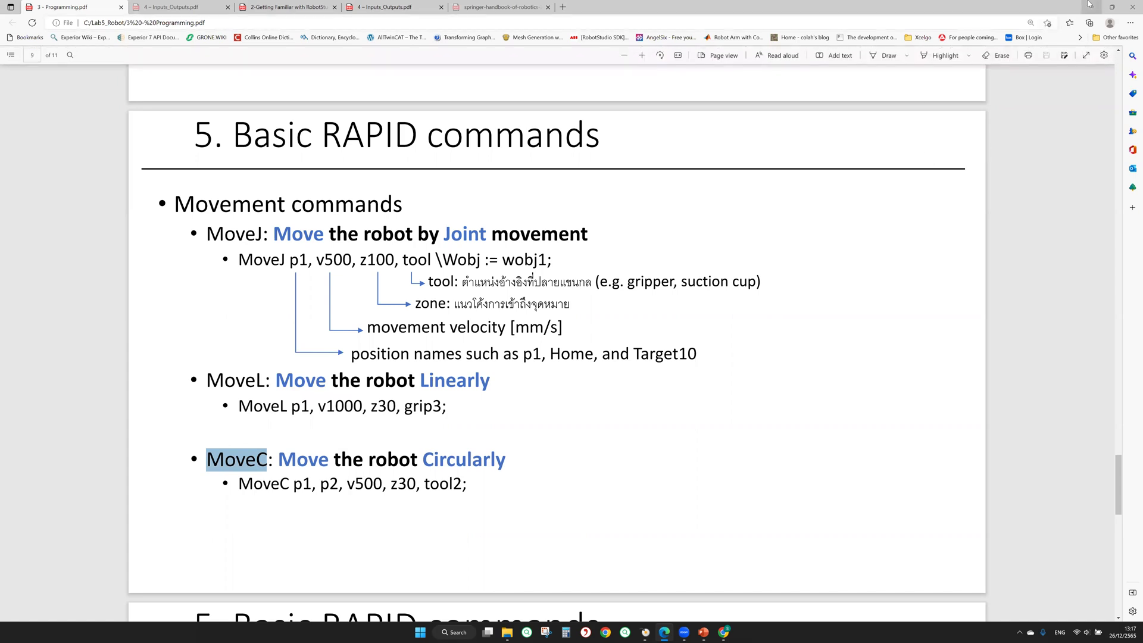
{"action": "left_click", "coordinate": [1111, 7]}
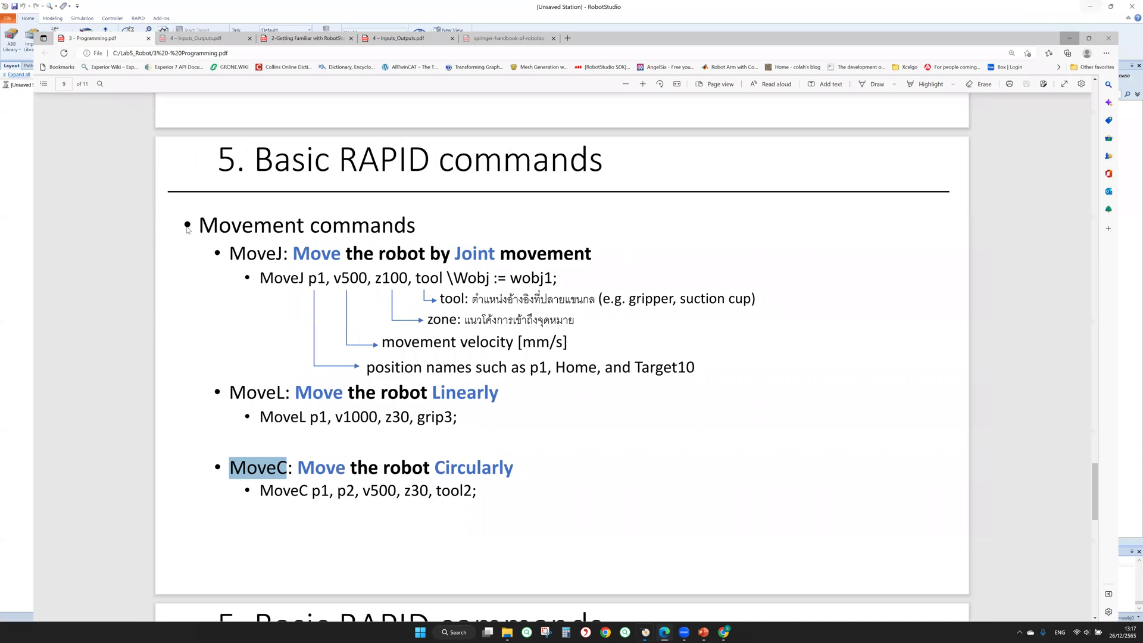
{"action": "key", "text": "alt+Tab"}
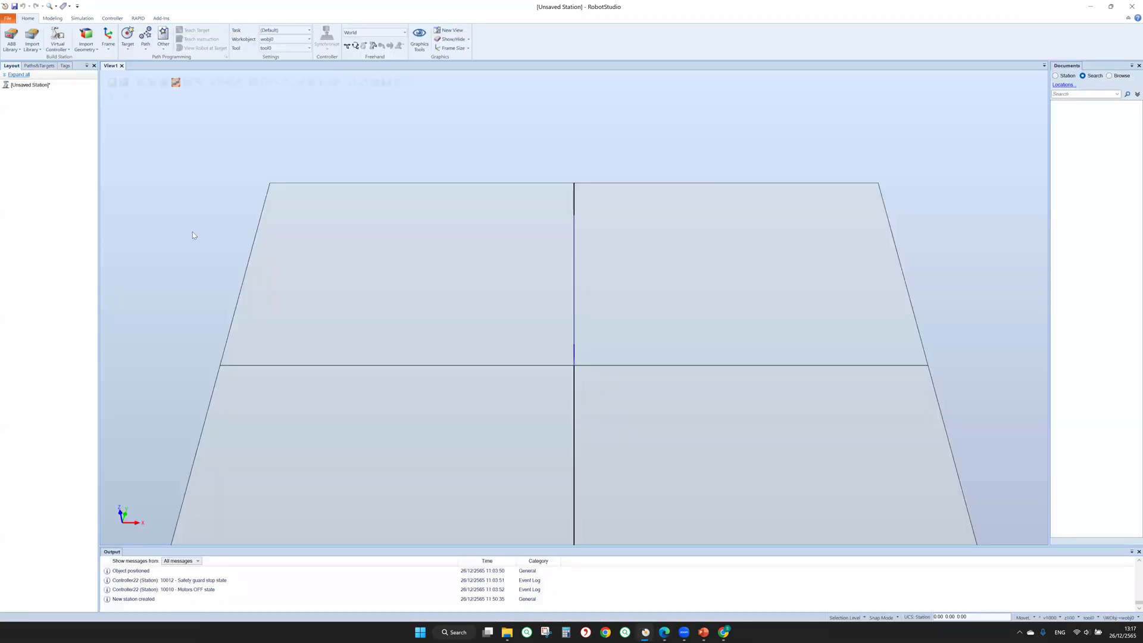
Add an IRB 1100 robot with a 0.58 m reach to the station.
{"action": "left_click", "coordinate": [12, 42]}
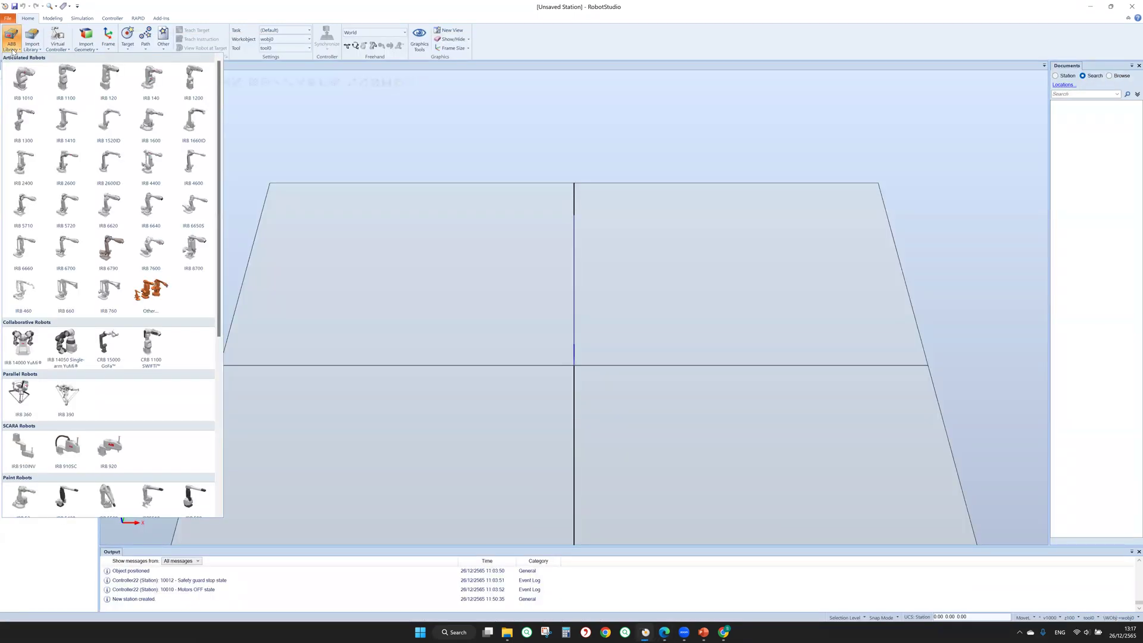
{"action": "left_click", "coordinate": [64, 90]}
{"action": "left_click", "coordinate": [544, 279]}
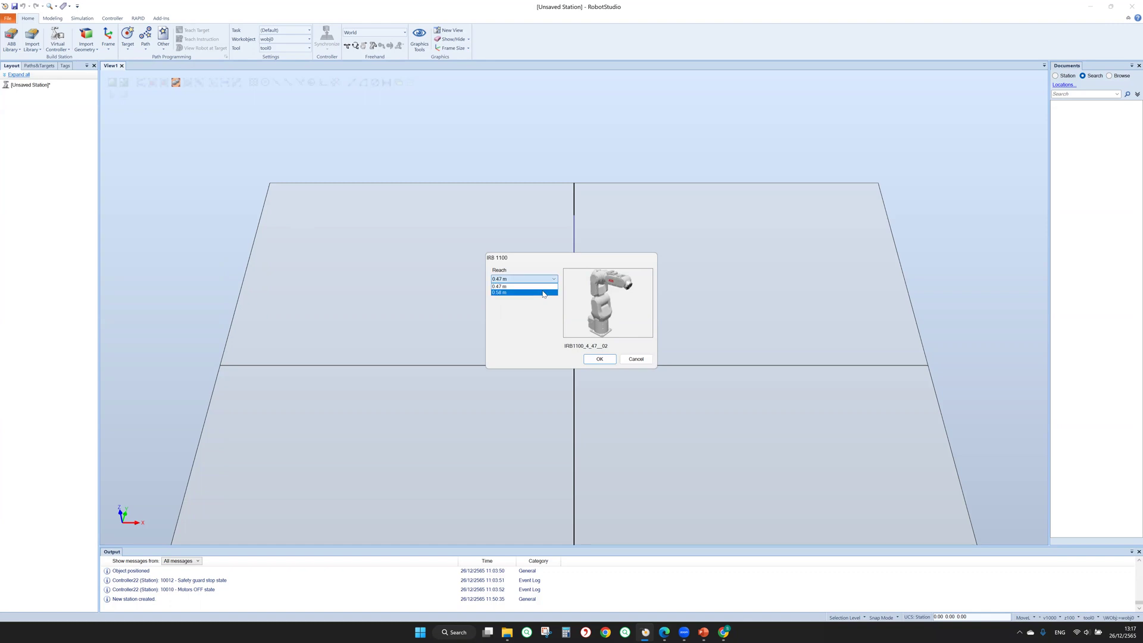
{"action": "left_click", "coordinate": [543, 293]}
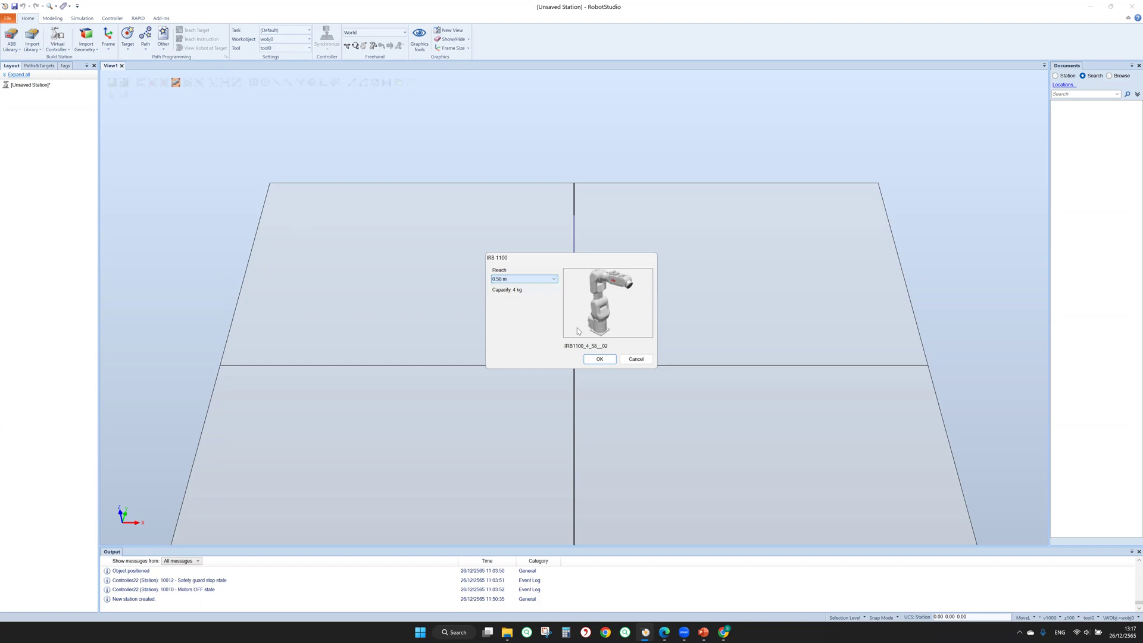
{"action": "left_click", "coordinate": [598, 360]}
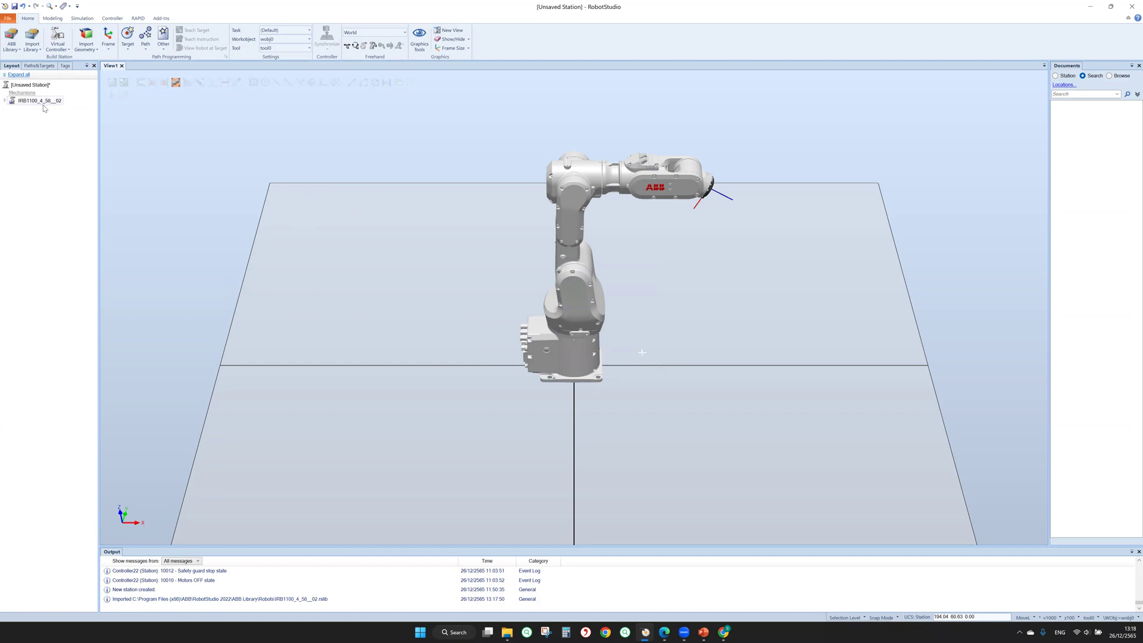
Import the Robot Pedestal 1400 H240 from the equipment library into the station.
{"action": "left_click", "coordinate": [33, 47]}
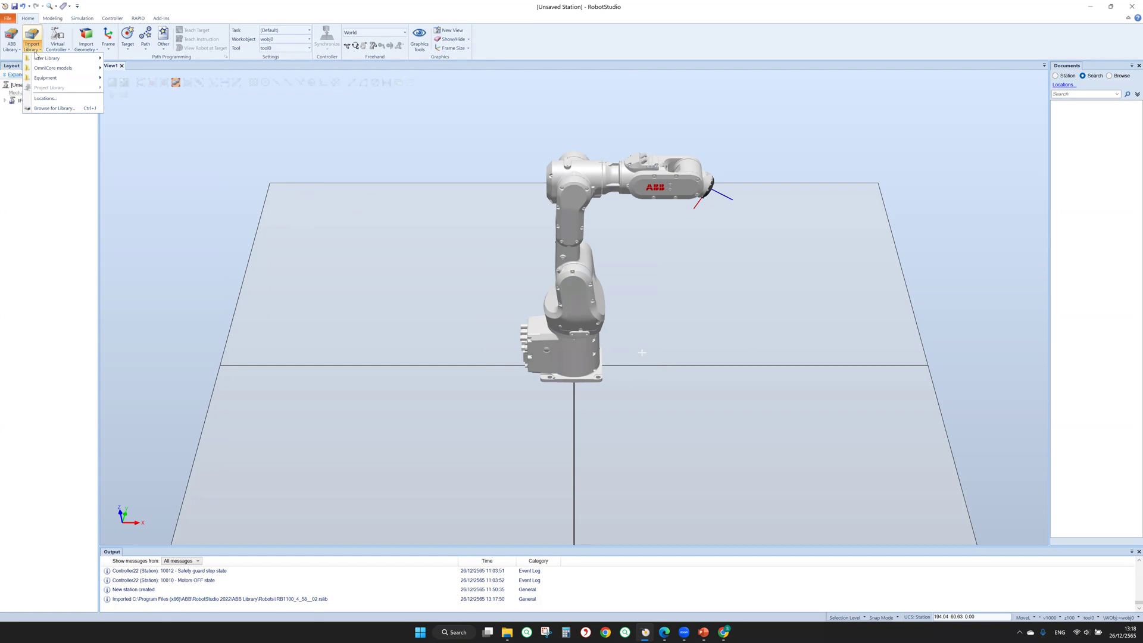
{"action": "mouse_move", "coordinate": [54, 77]}
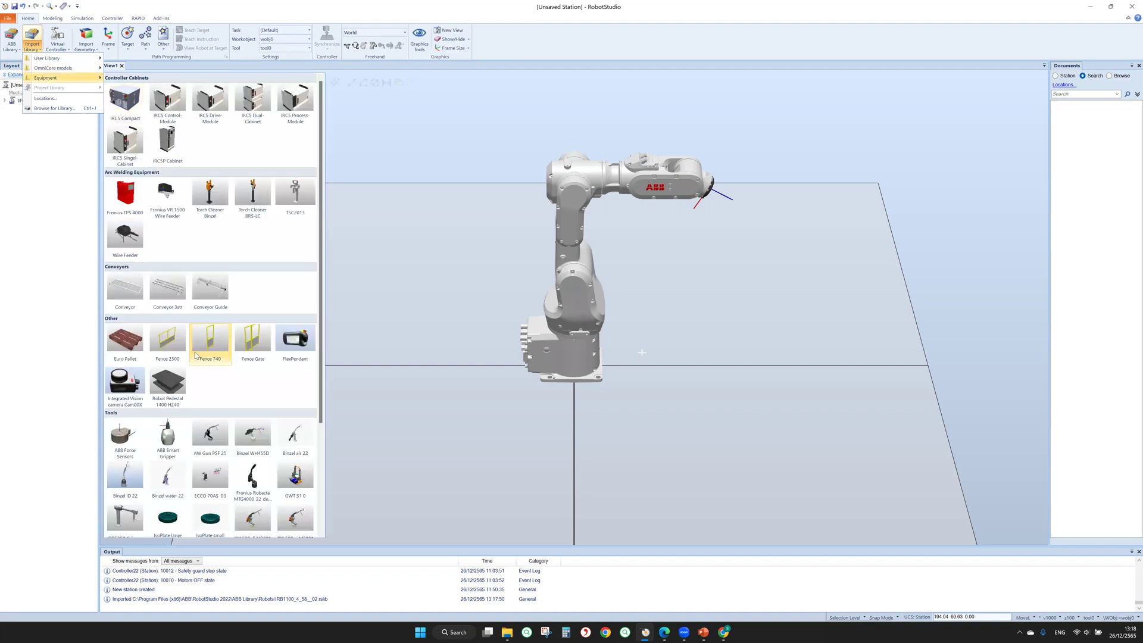
{"action": "scroll", "coordinate": [196, 360], "scroll_direction": "down", "scroll_amount": 1}
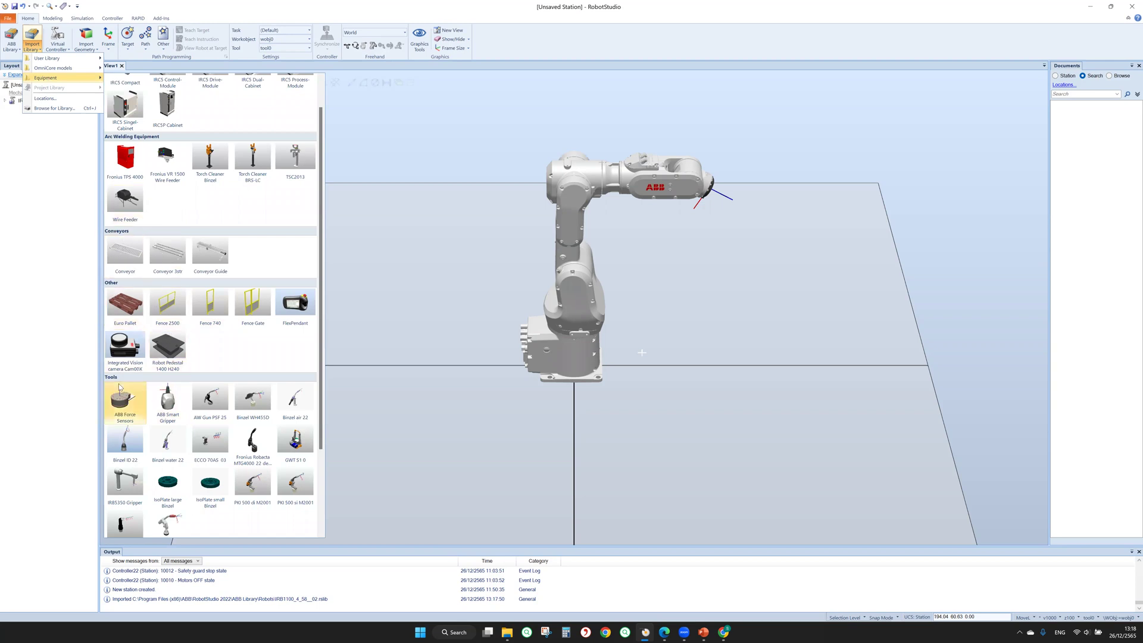
{"action": "scroll", "coordinate": [122, 387], "scroll_direction": "down", "scroll_amount": 3}
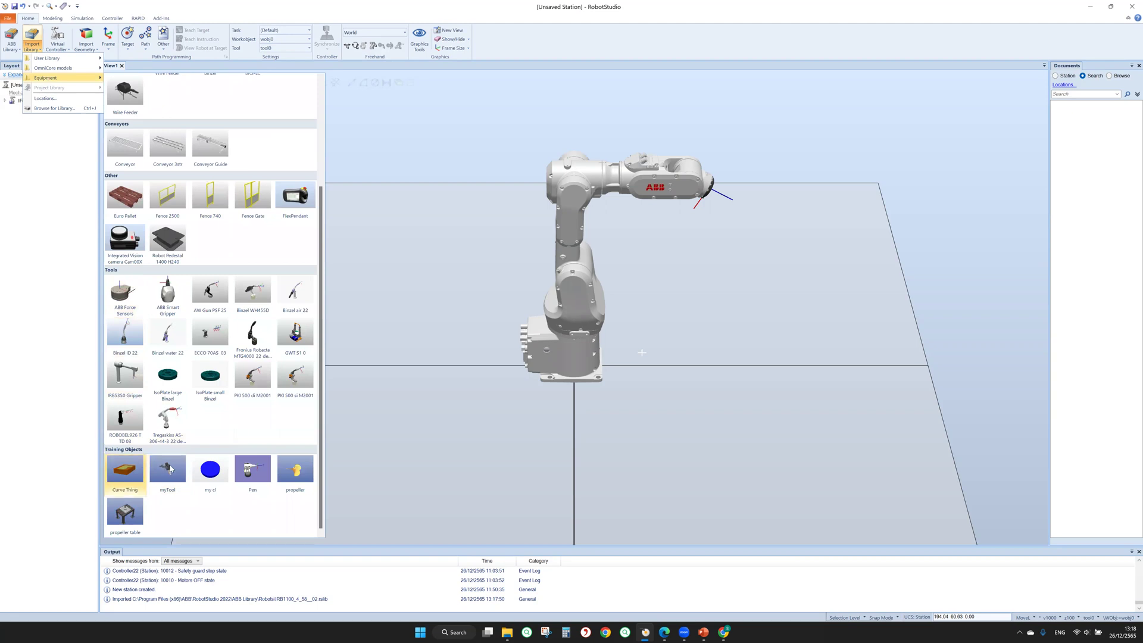
{"action": "scroll", "coordinate": [217, 384], "scroll_direction": "up", "scroll_amount": 1}
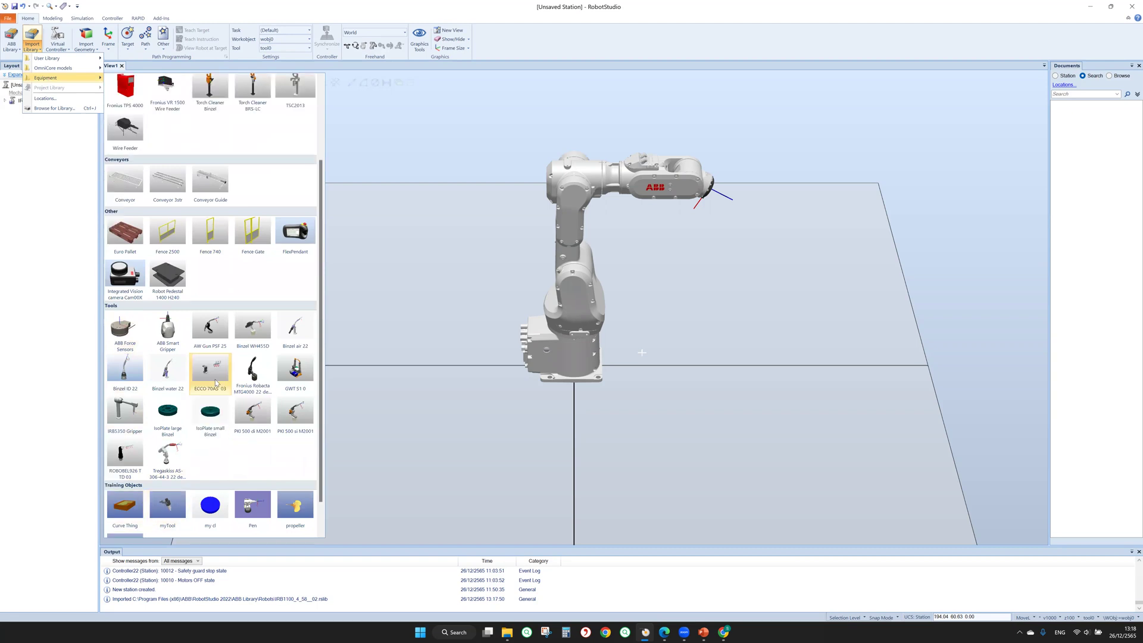
{"action": "left_click", "coordinate": [177, 289]}
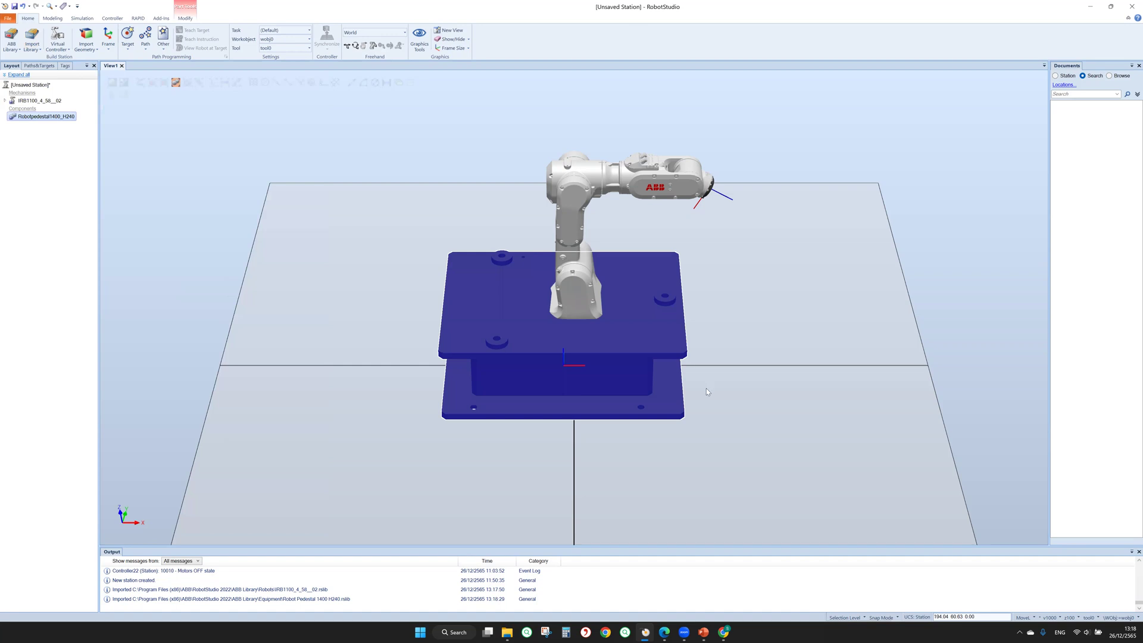
{"action": "left_click", "coordinate": [738, 386]}
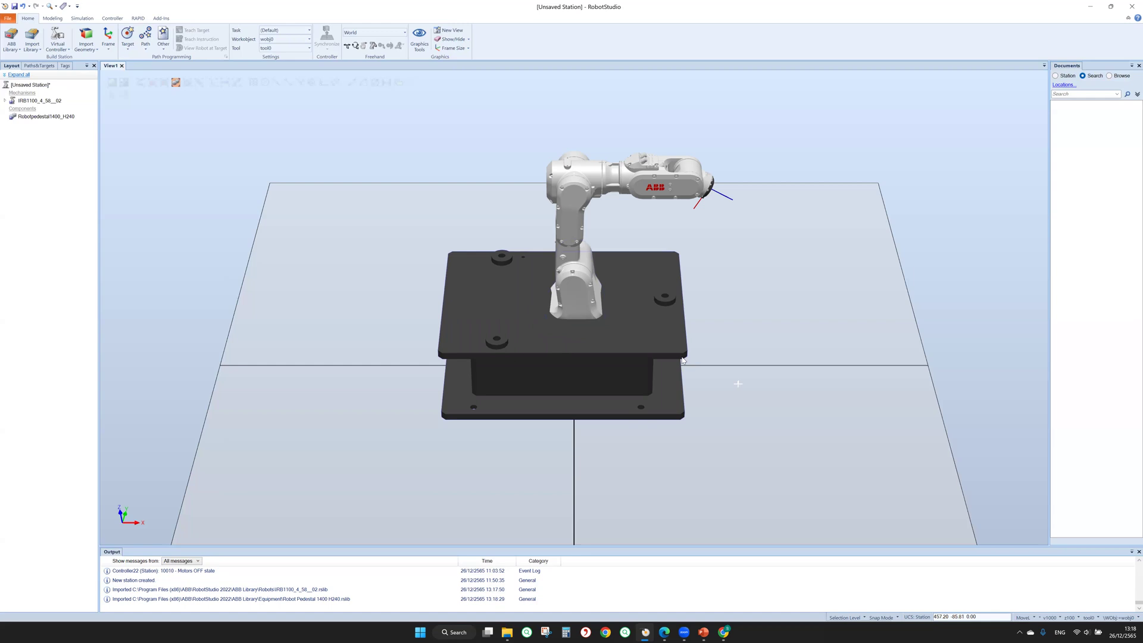
Move the IRB 1100 robot freehand along the Y axis until it stands clear of the pedestal.
{"action": "left_click_drag", "start_coordinate": [722, 364], "coordinate": [747, 342], "text": "ctrl+shift"}
{"action": "left_click", "coordinate": [567, 319]}
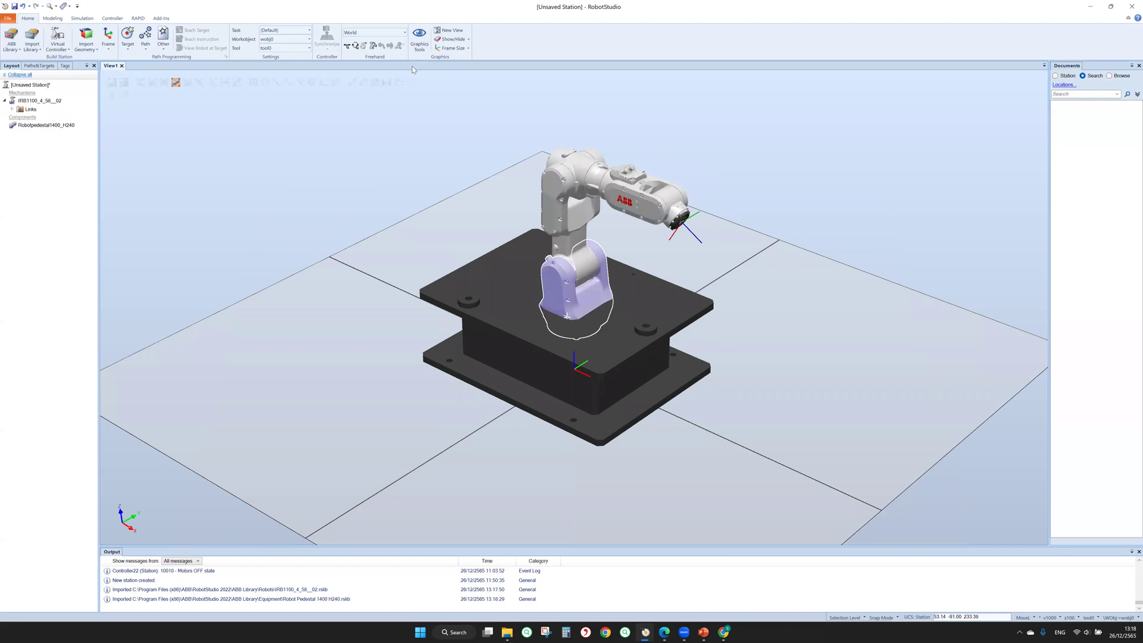
{"action": "left_click", "coordinate": [347, 46]}
{"action": "left_click", "coordinate": [55, 100]}
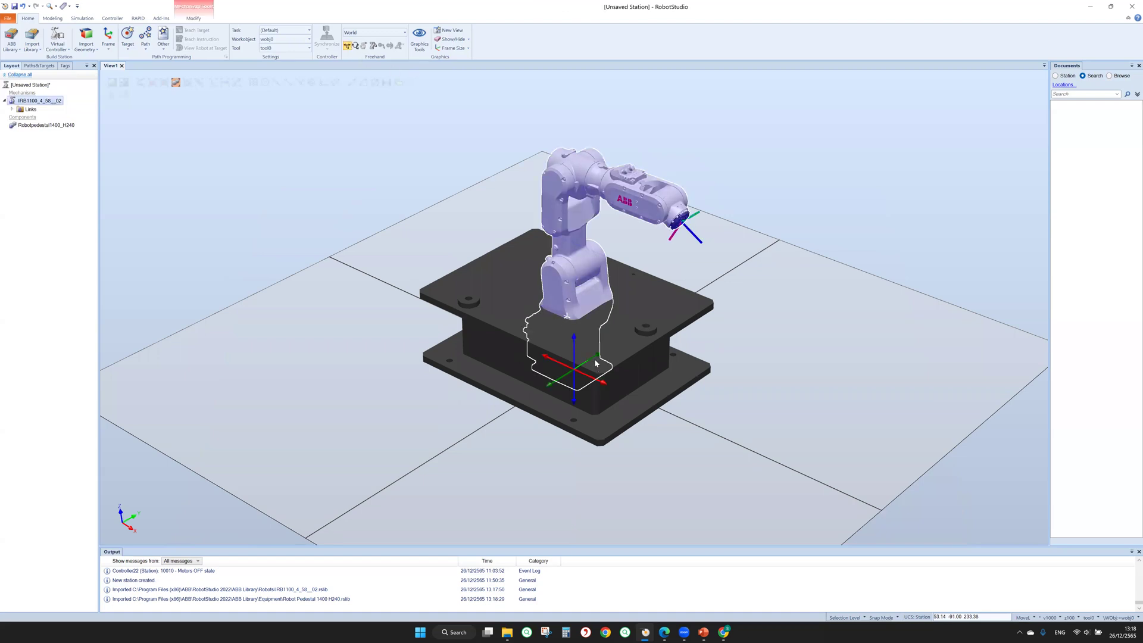
{"action": "left_click_drag", "start_coordinate": [597, 364], "coordinate": [751, 325]}
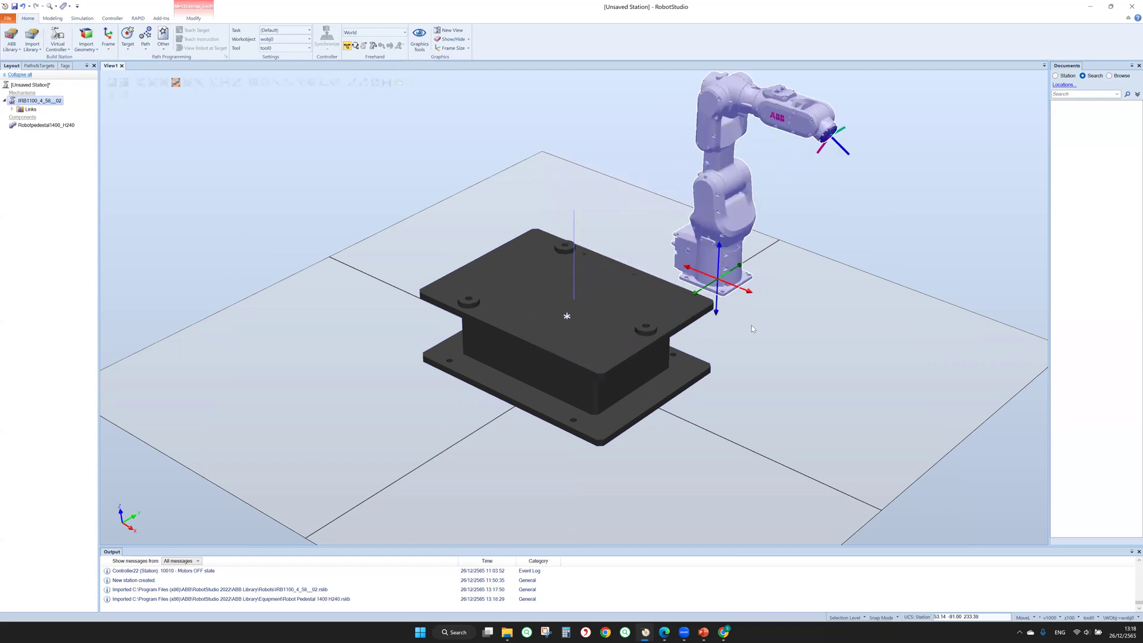
{"action": "left_click", "coordinate": [751, 325]}
Start one-point placement for the IRB 1100 robot, turn off freehand moving and enable Snap Object.
{"action": "right_click", "coordinate": [50, 101]}
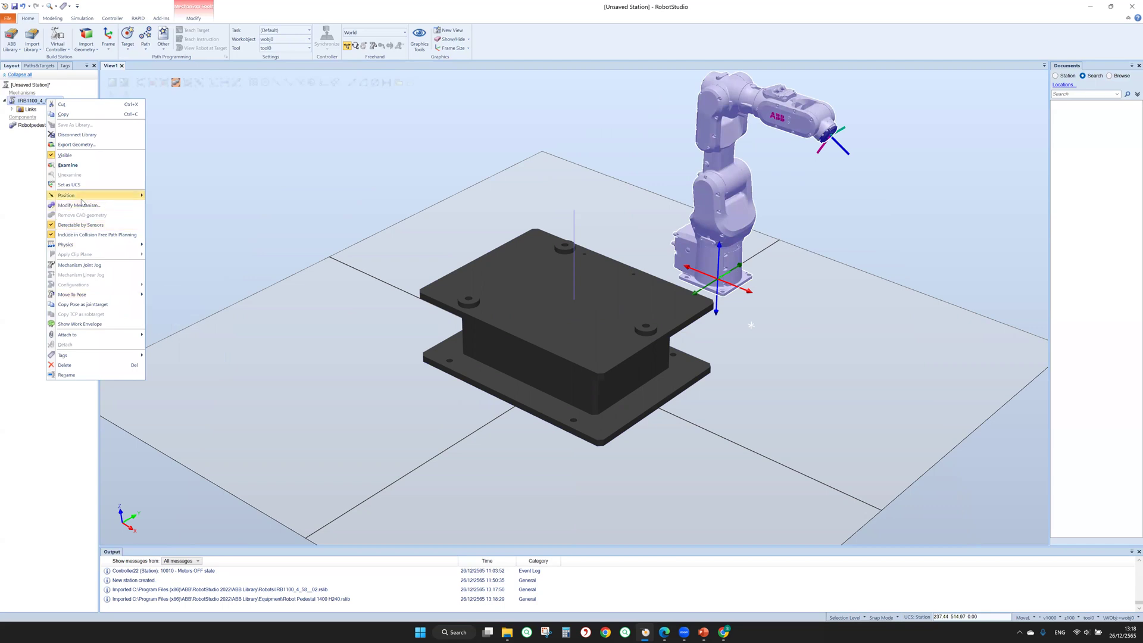
{"action": "mouse_move", "coordinate": [84, 197]}
{"action": "mouse_move", "coordinate": [177, 231]}
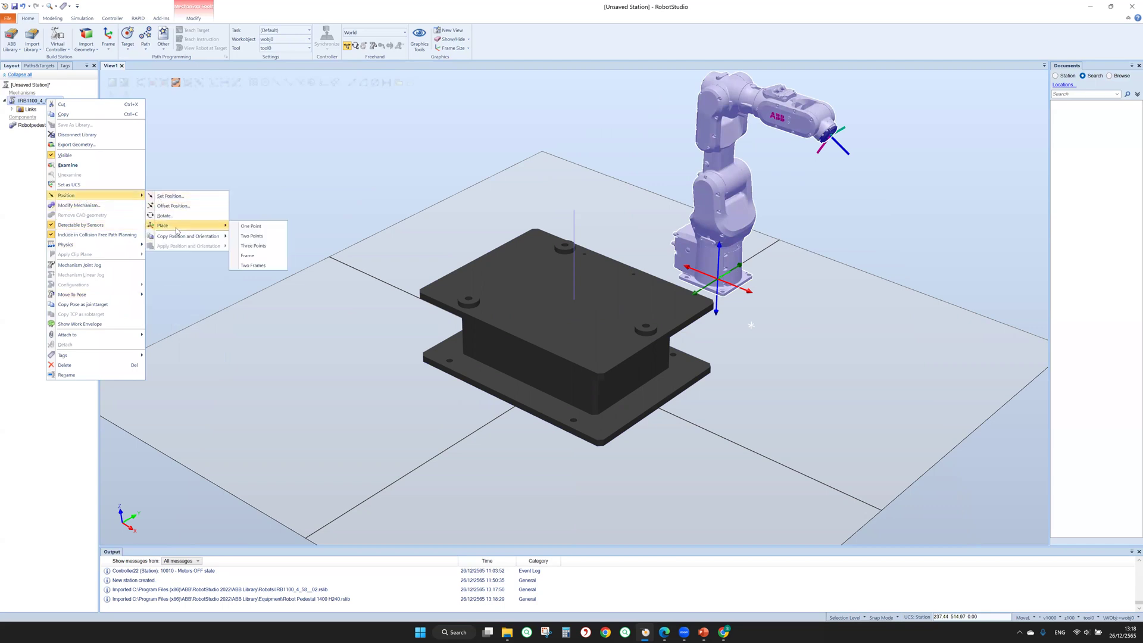
{"action": "left_click", "coordinate": [248, 229]}
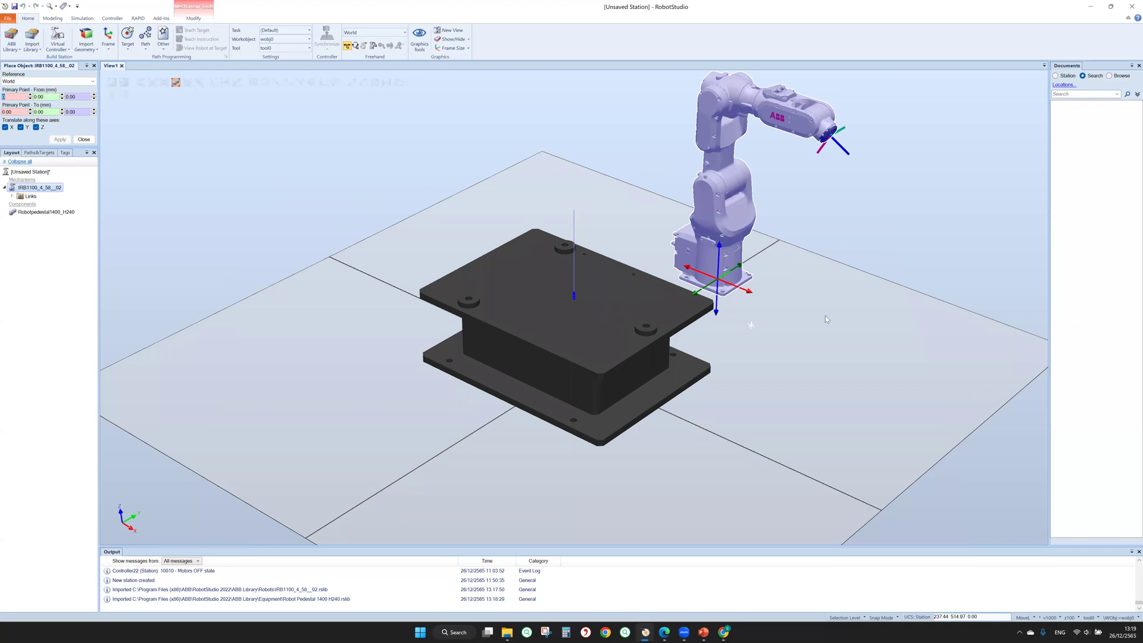
{"action": "left_click_drag", "start_coordinate": [825, 319], "coordinate": [786, 271], "text": "ctrl+shift"}
{"action": "scroll", "coordinate": [799, 320], "scroll_direction": "up", "scroll_amount": 5}
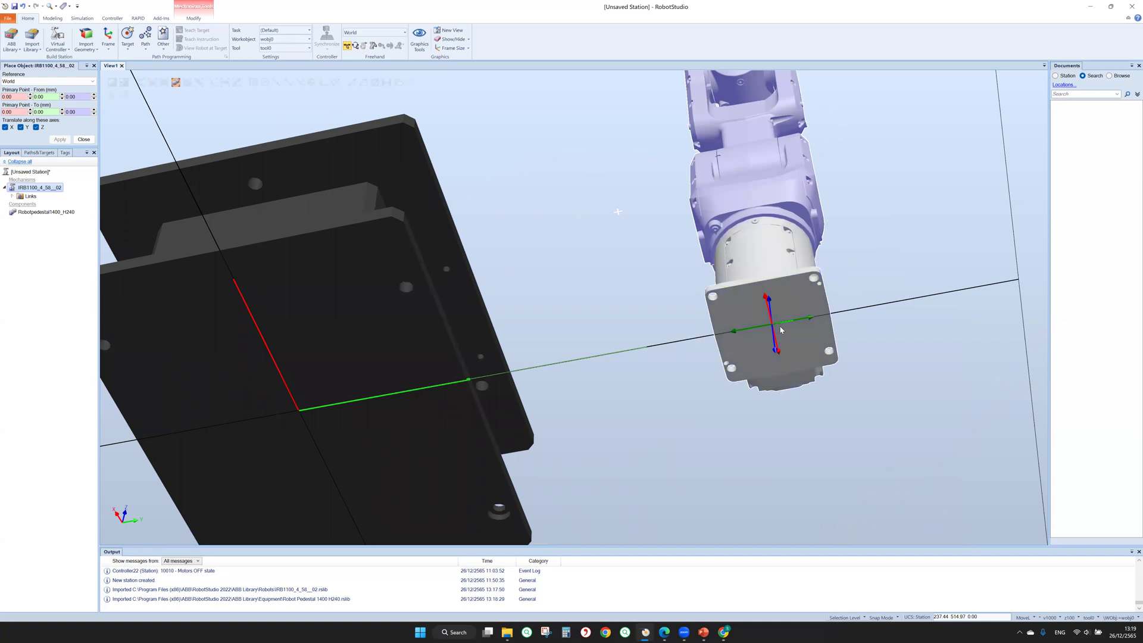
{"action": "left_click", "coordinate": [348, 46]}
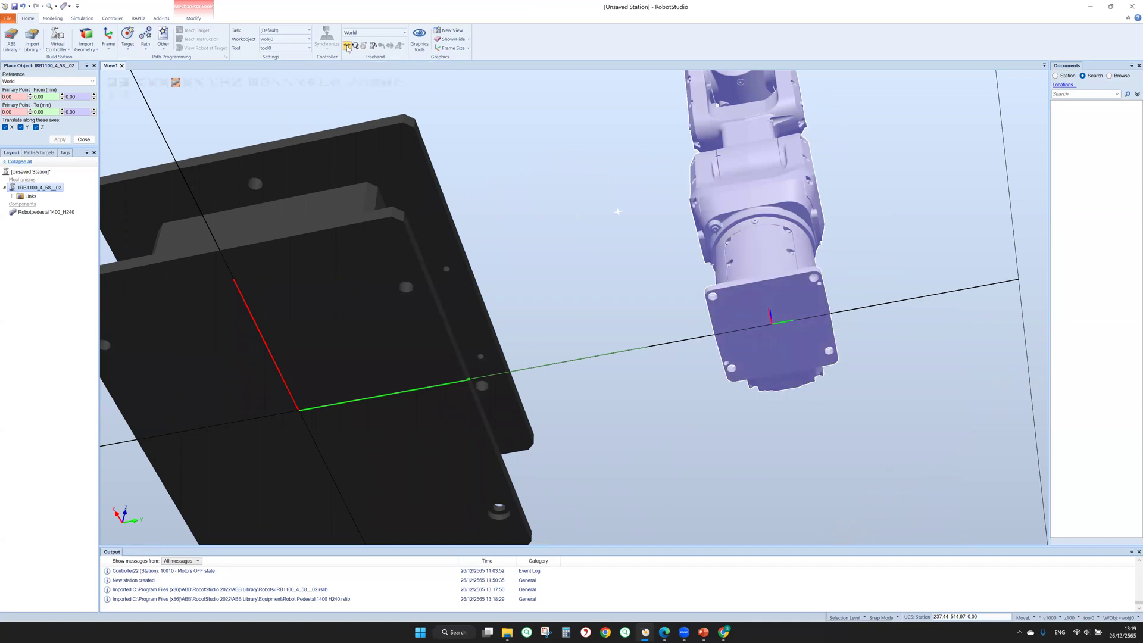
{"action": "left_click", "coordinate": [253, 83]}
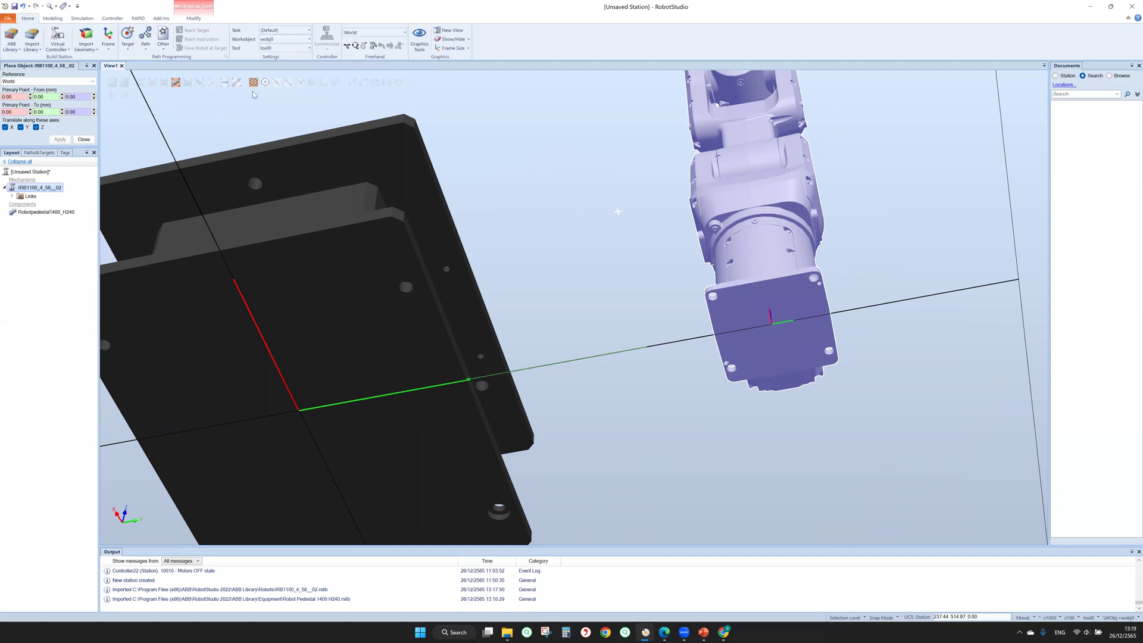
Pick the placement's From point near the centre of the robot base's underside, at about -7.58, 672.08, 0.00 mm.
{"action": "left_click", "coordinate": [4, 96]}
{"action": "key", "text": "Delete"}
{"action": "key", "text": "Delete"}
{"action": "key", "text": "Delete"}
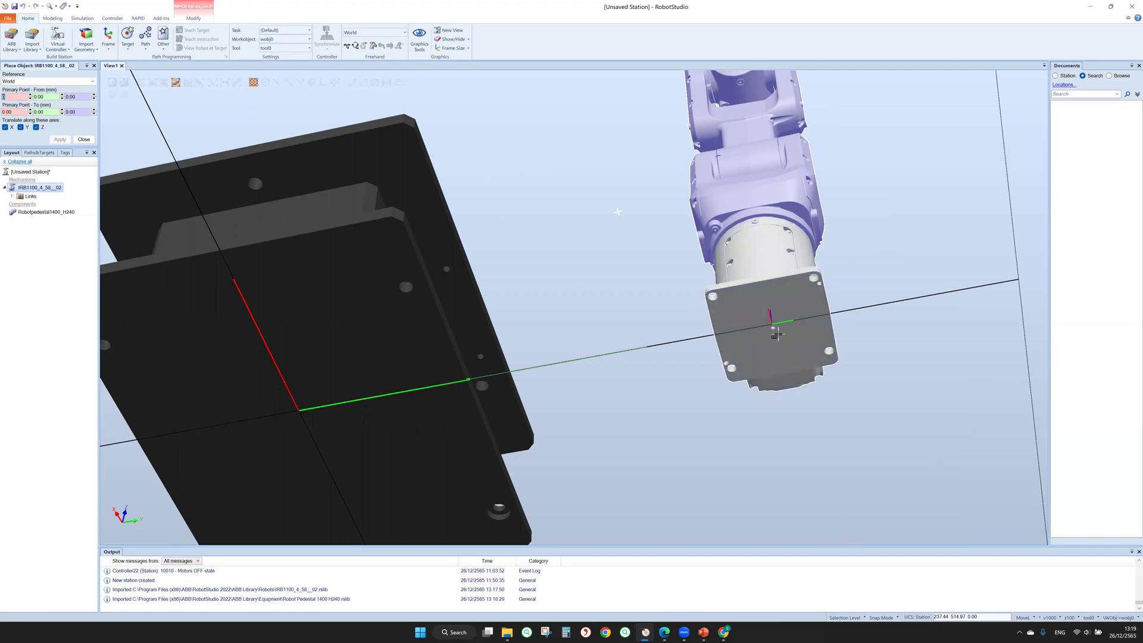
{"action": "scroll", "coordinate": [777, 335], "scroll_direction": "up", "scroll_amount": 4}
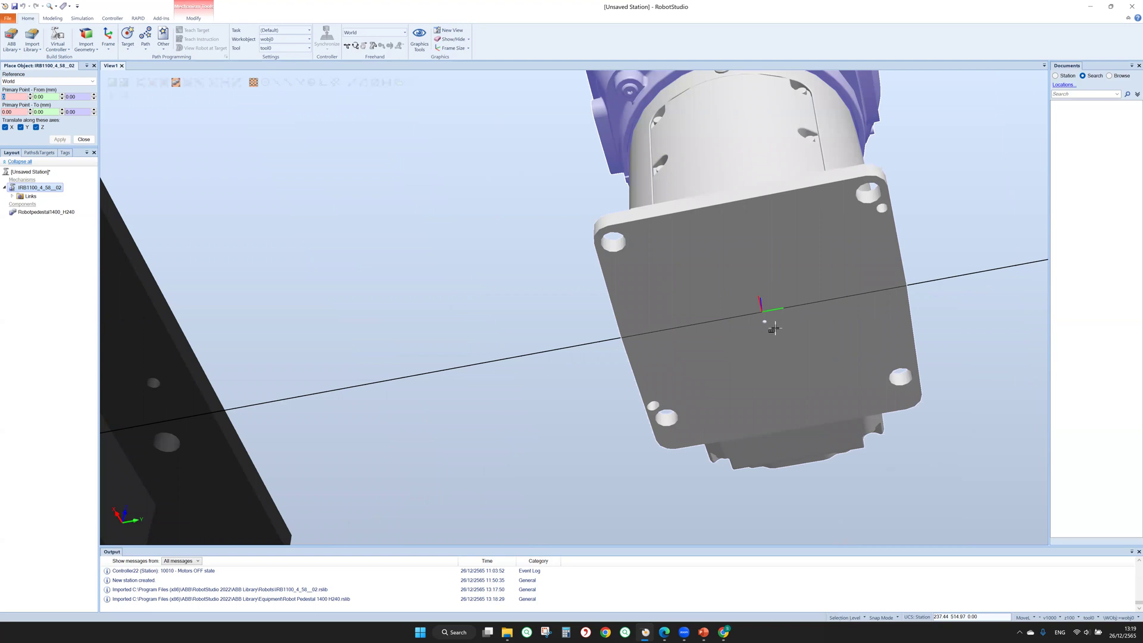
{"action": "left_click", "coordinate": [774, 328]}
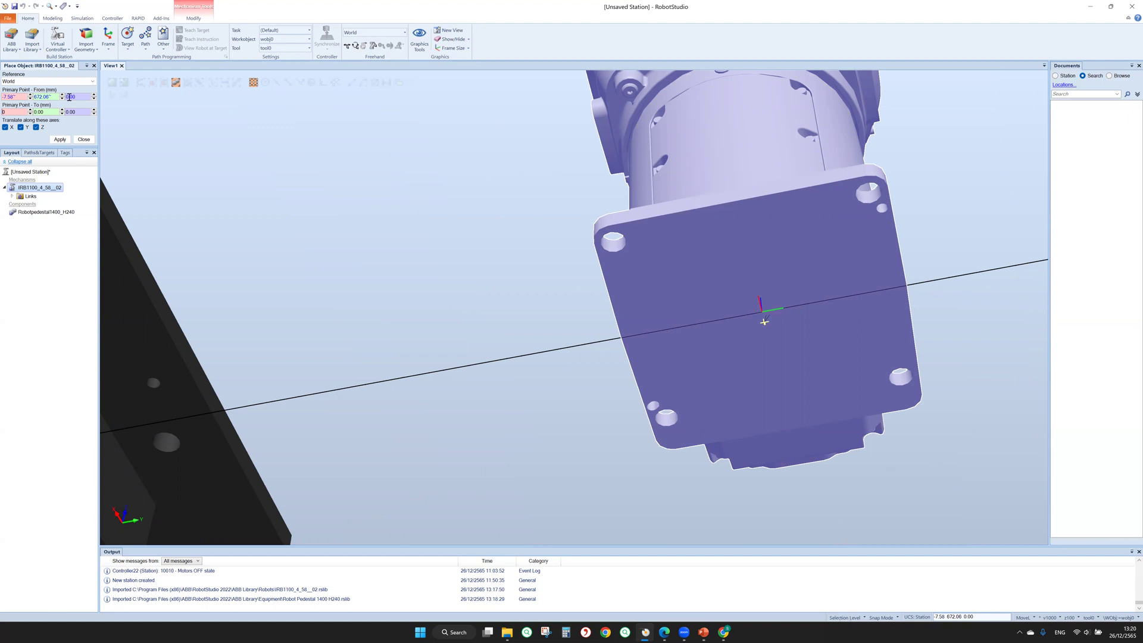
Pick the To point at 220, 0, 225 mm on the pedestal's single front mounting boss, apply the placement and close it.
{"action": "scroll", "coordinate": [230, 159], "scroll_direction": "down", "scroll_amount": 2}
{"action": "scroll", "coordinate": [234, 160], "scroll_direction": "down", "scroll_amount": 2}
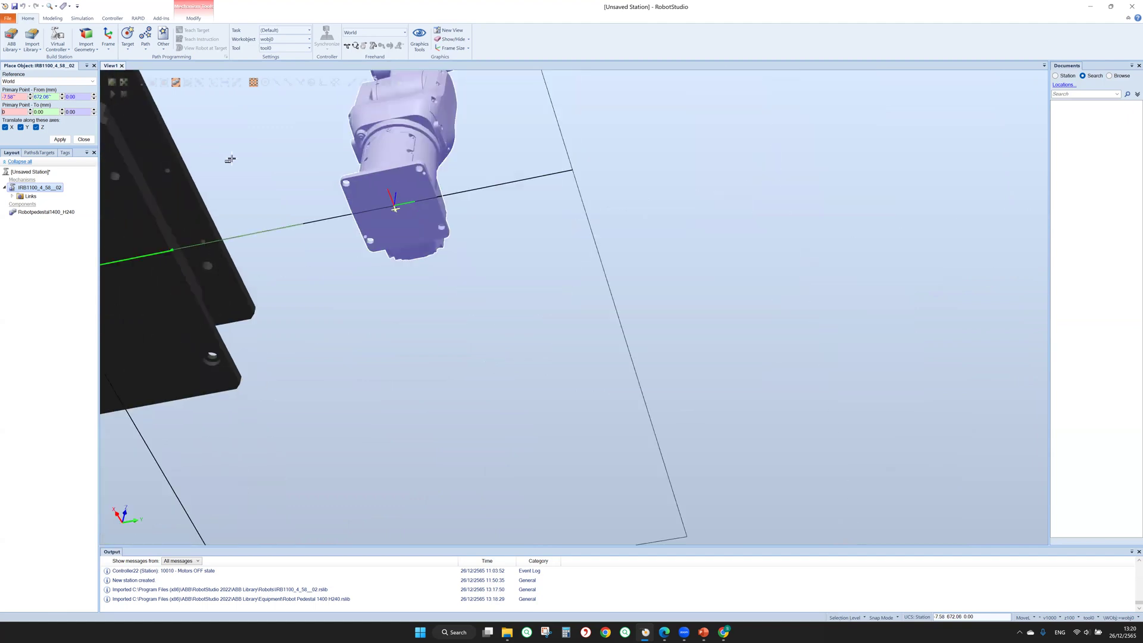
{"action": "left_click_drag", "start_coordinate": [234, 161], "coordinate": [285, 212], "text": "ctrl+shift"}
{"action": "scroll", "coordinate": [294, 212], "scroll_direction": "down", "scroll_amount": 5}
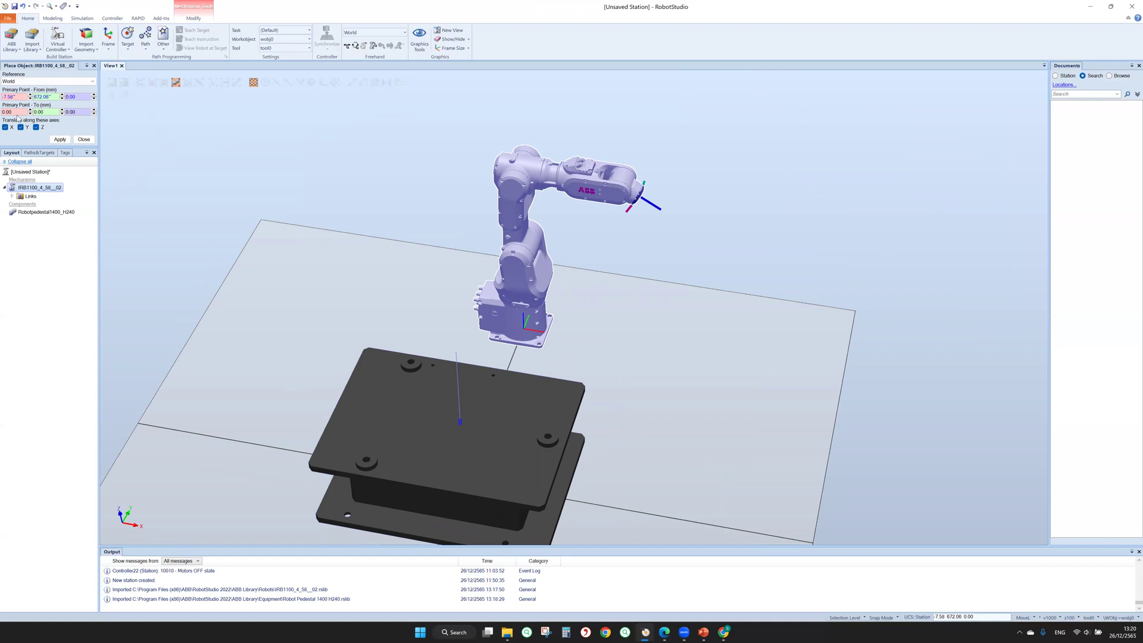
{"action": "left_click", "coordinate": [16, 111]}
{"action": "type", "text": "0"}
{"action": "left_click", "coordinate": [533, 440]}
{"action": "mouse_move", "coordinate": [603, 349]}
{"action": "left_mouse_down", "text": "ctrl+shift"}
{"action": "mouse_move", "coordinate": [564, 314]}
{"action": "mouse_move", "coordinate": [584, 342]}
{"action": "left_mouse_up", "text": "ctrl+shift"}
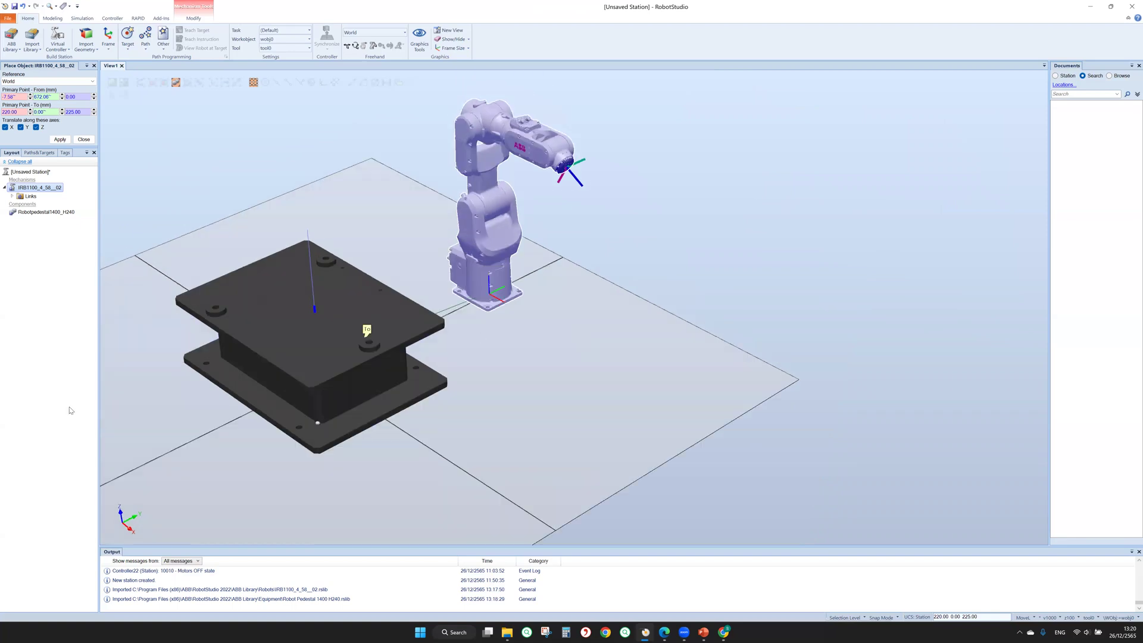
{"action": "left_click", "coordinate": [60, 139]}
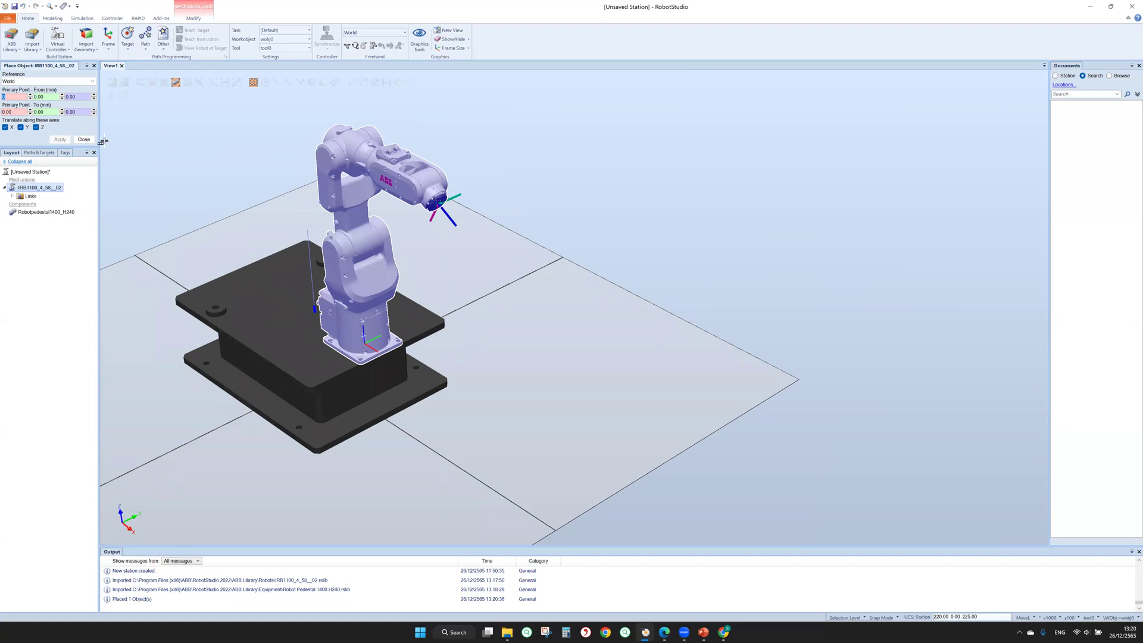
{"action": "left_click", "coordinate": [83, 140]}
Move the robot freehand along the negative X axis towards the middle of the pedestal's top plate.
{"action": "left_click_drag", "start_coordinate": [512, 356], "coordinate": [535, 355], "text": "ctrl+shift"}
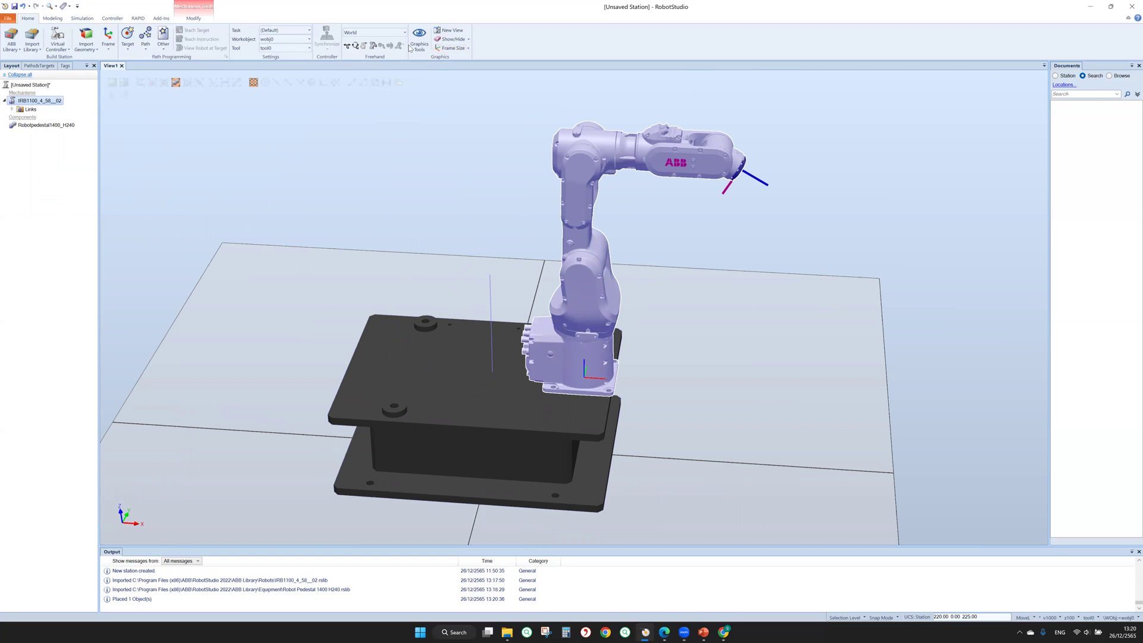
{"action": "left_click", "coordinate": [347, 46]}
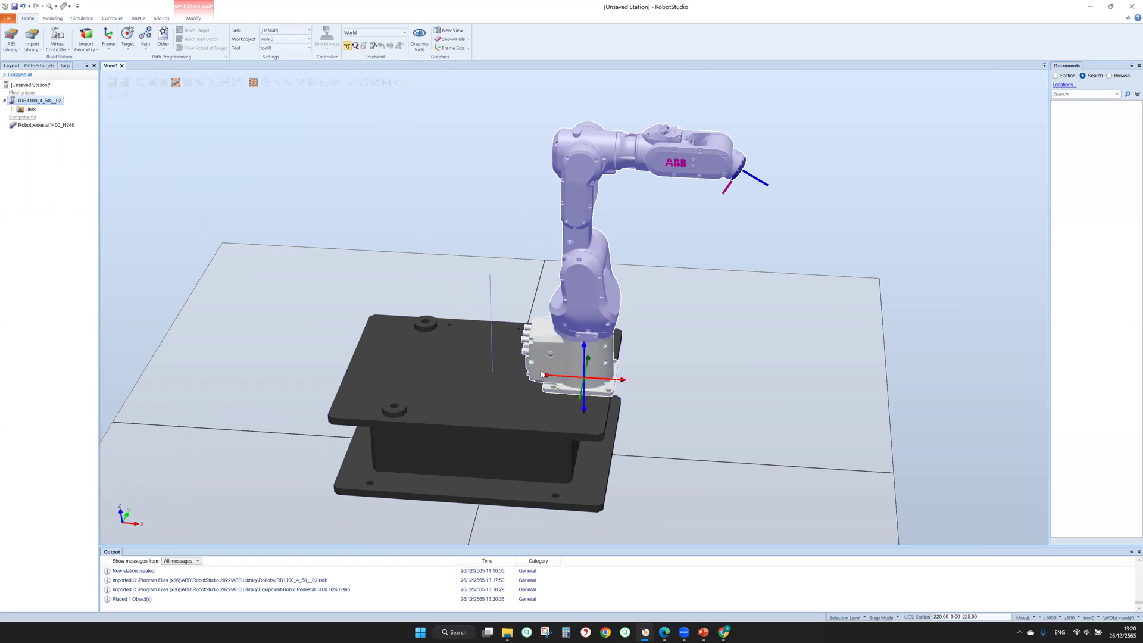
{"action": "left_click_drag", "start_coordinate": [547, 377], "coordinate": [458, 381]}
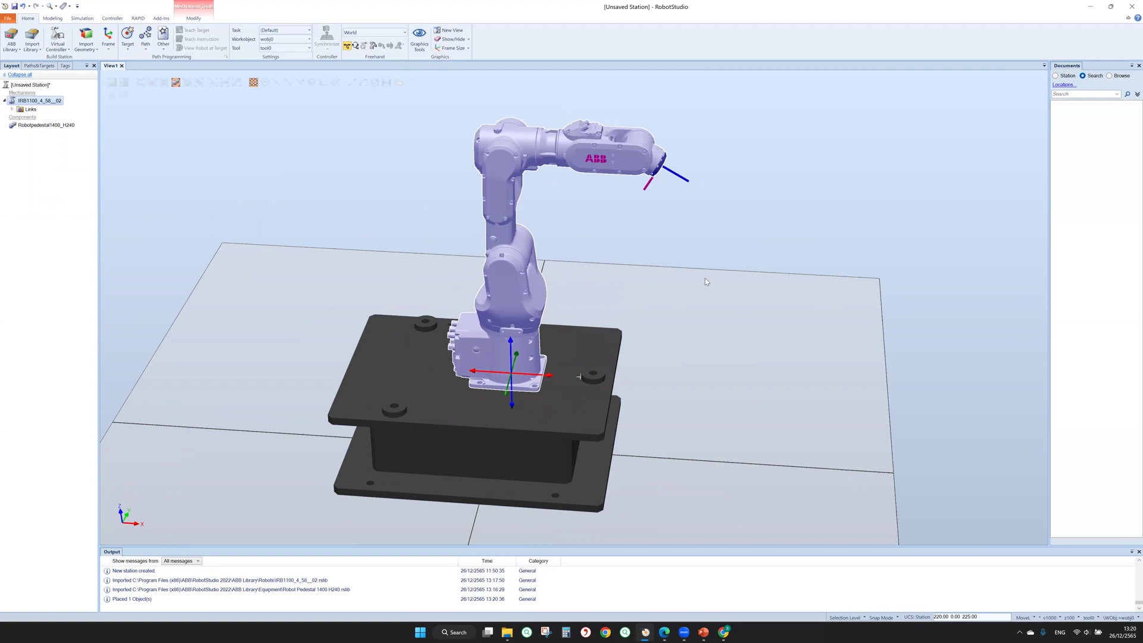
Deselect the robot and open the file browser for importing CAD geometry.
{"action": "left_click", "coordinate": [62, 150]}
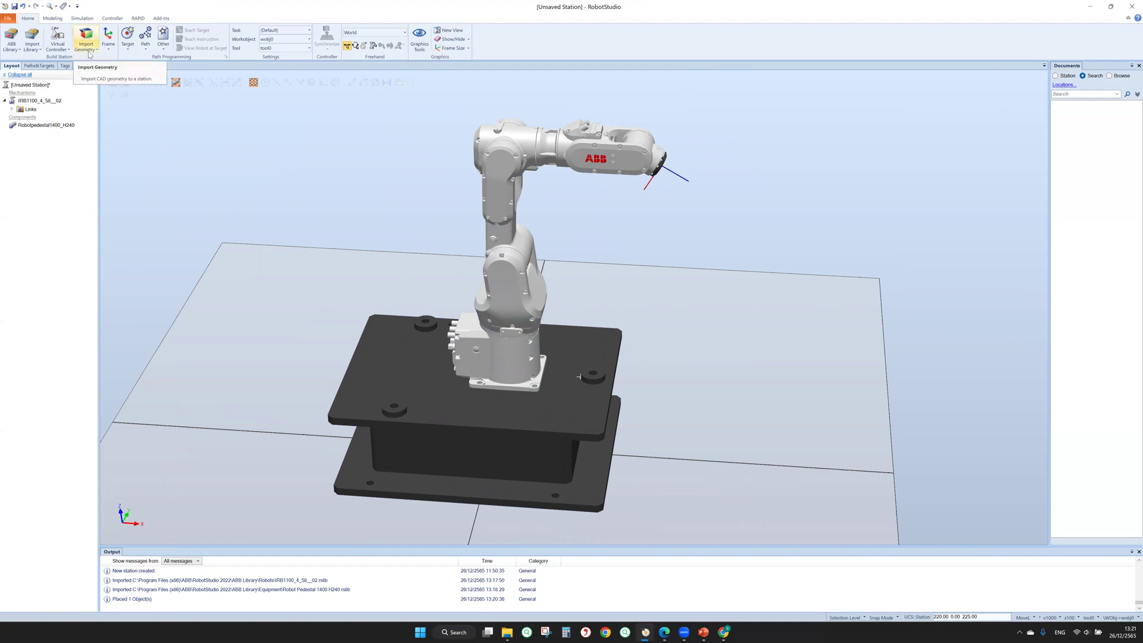
{"action": "left_click", "coordinate": [90, 54]}
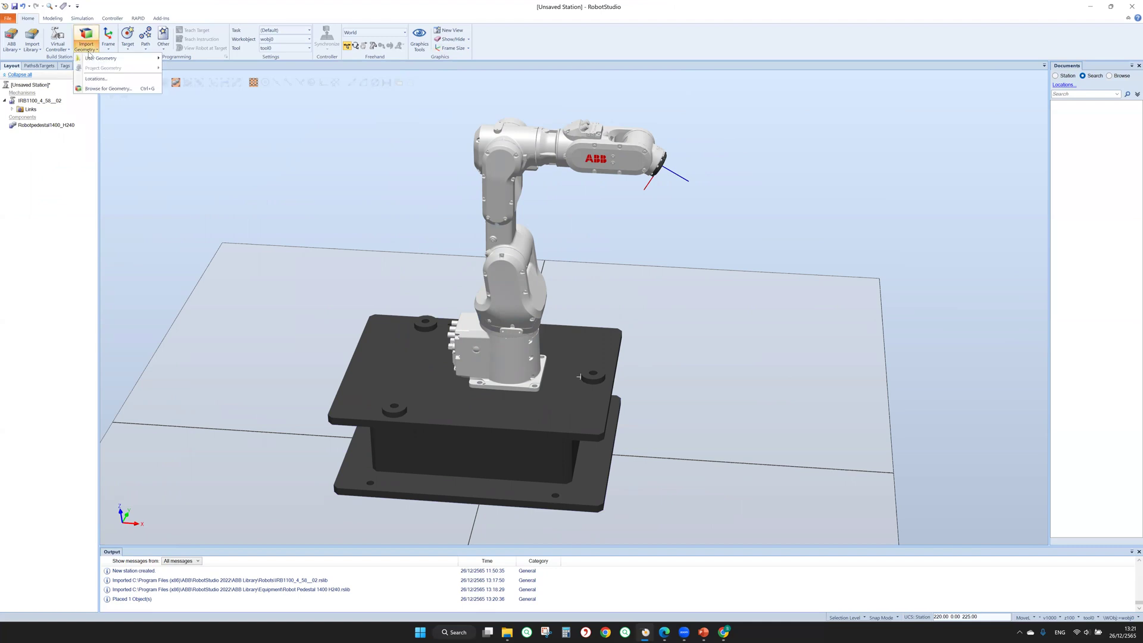
{"action": "mouse_move", "coordinate": [93, 60]}
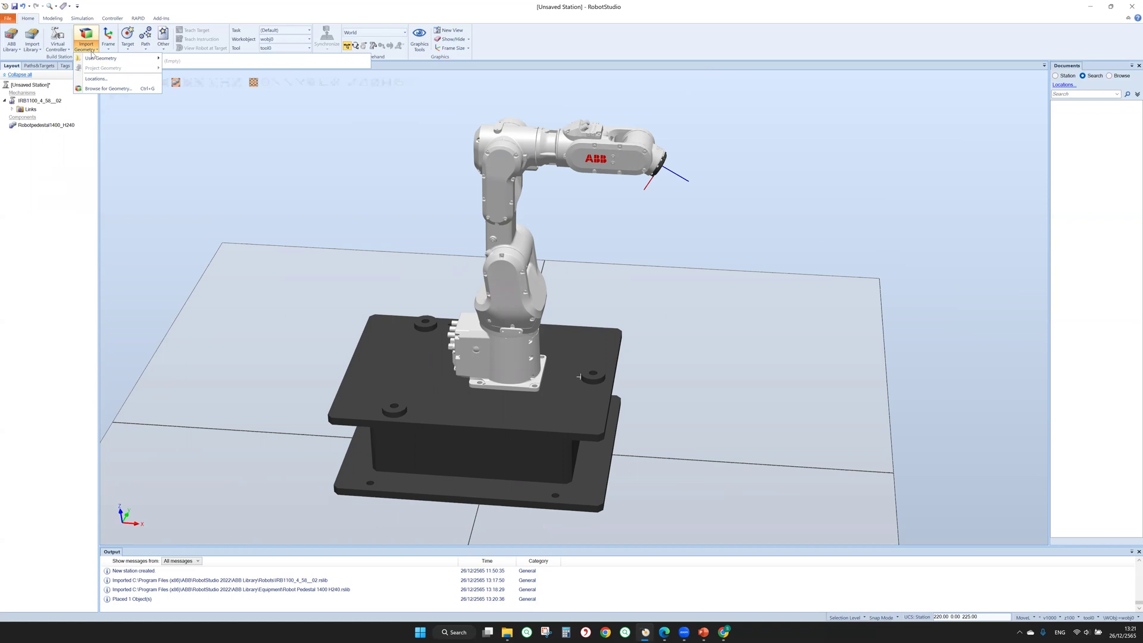
{"action": "left_click", "coordinate": [104, 89]}
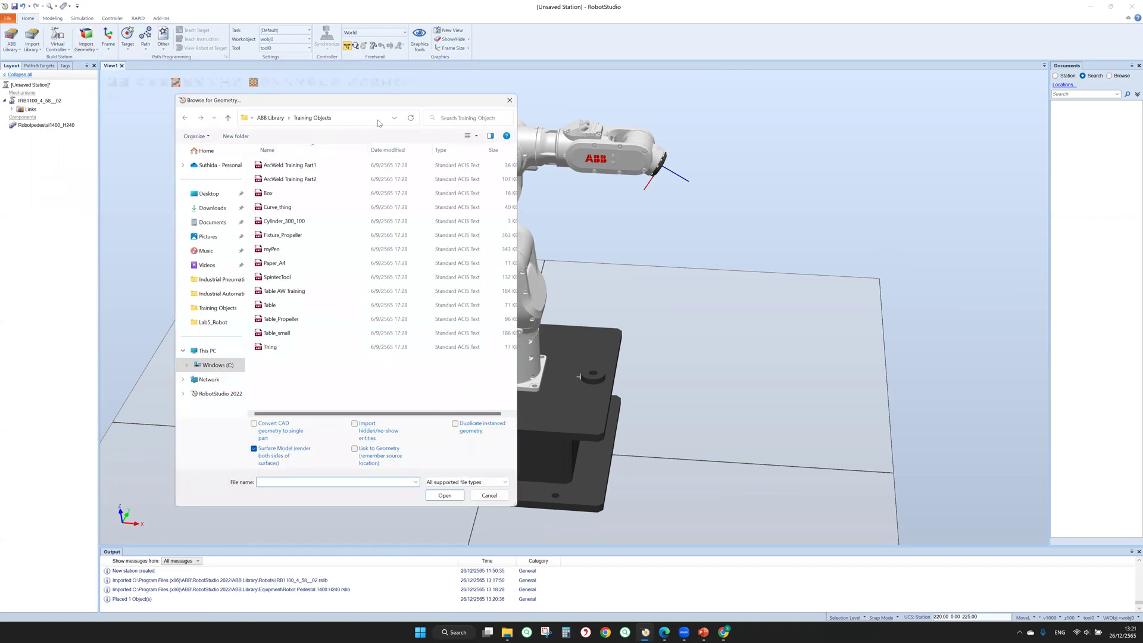
Examine the full folder path of the Training Objects folder in the geometry browser.
{"action": "left_click", "coordinate": [394, 118]}
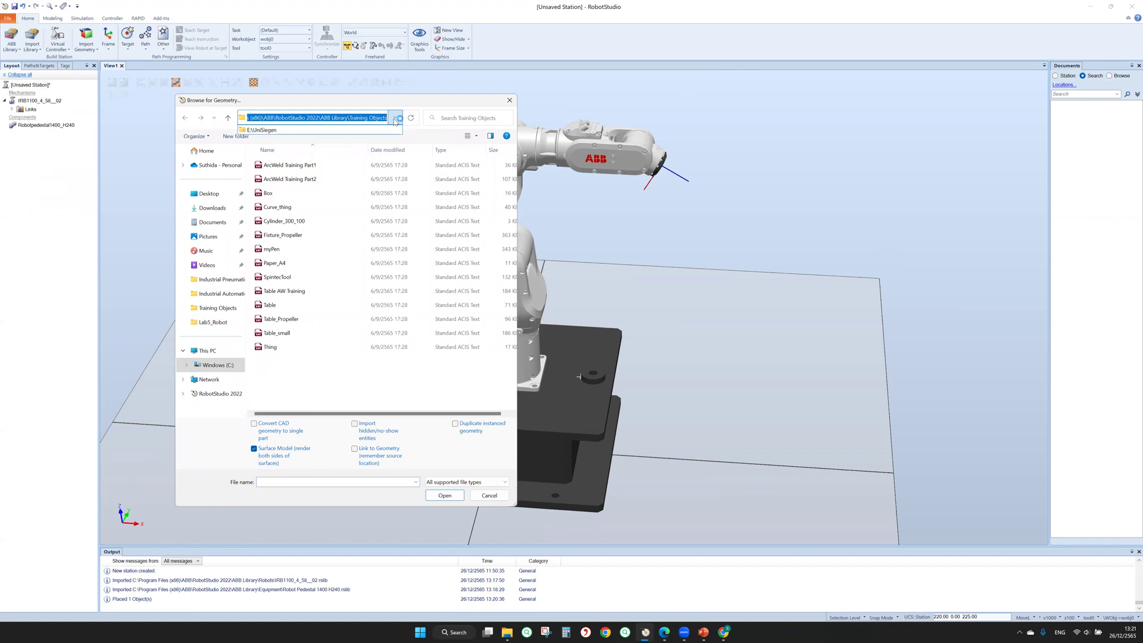
{"action": "left_click", "coordinate": [394, 119]}
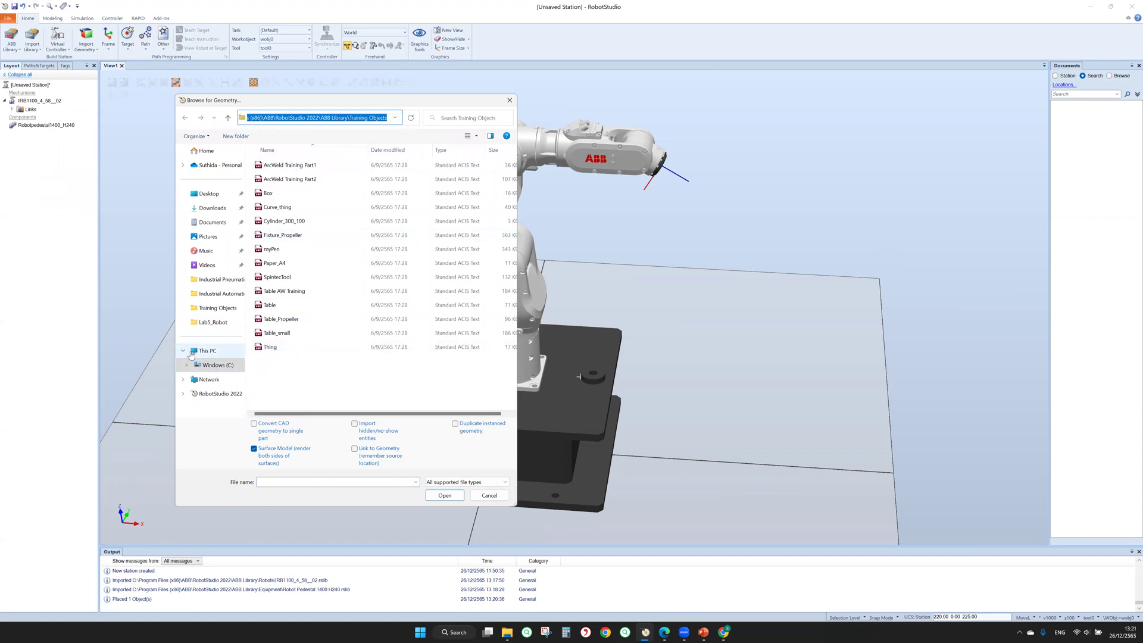
{"action": "left_click", "coordinate": [277, 119]}
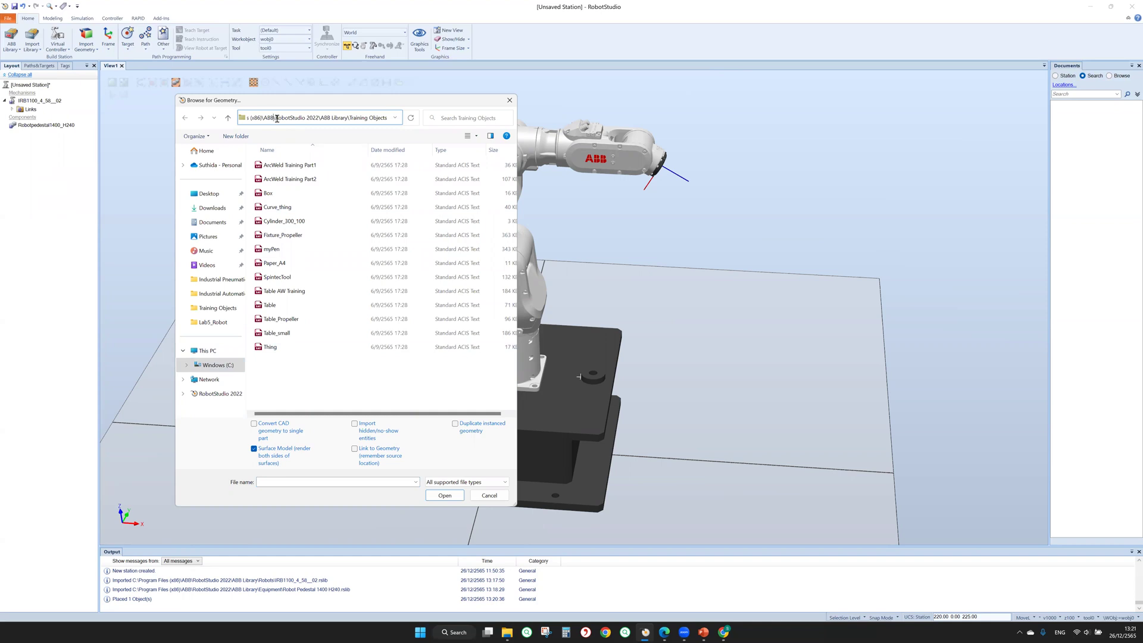
{"action": "key", "text": "ctrl+Left"}
{"action": "key", "text": "ctrl+Left"}
{"action": "key", "text": "ctrl+Left"}
{"action": "key", "text": "ctrl+Left"}
{"action": "key", "text": "ctrl+Left"}
{"action": "left_click", "coordinate": [396, 120]}
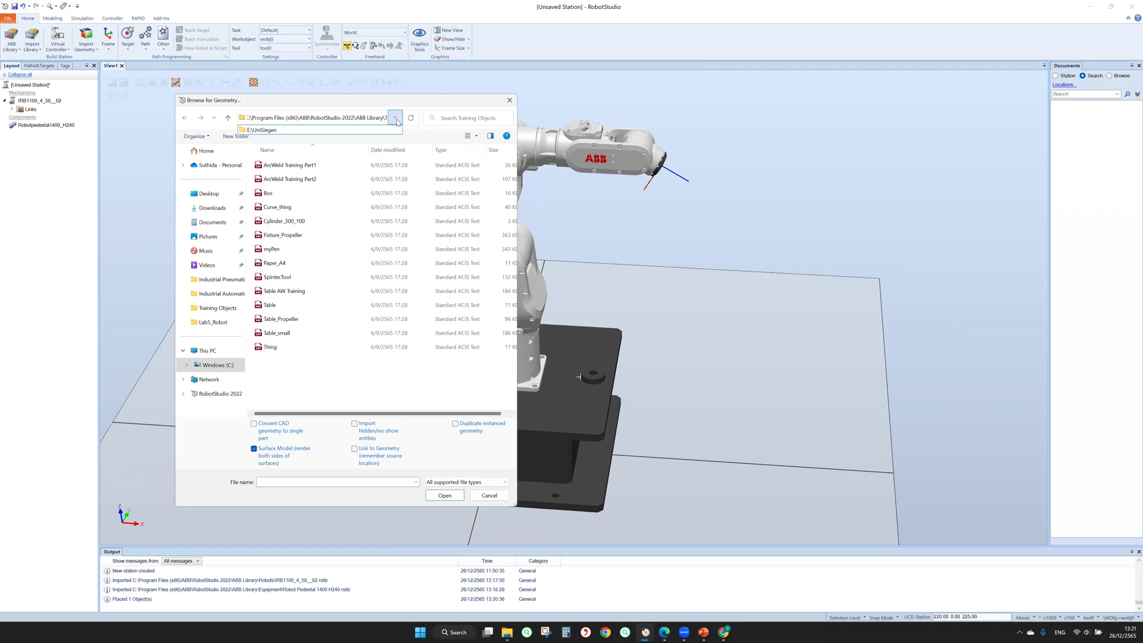
{"action": "left_click", "coordinate": [366, 118]}
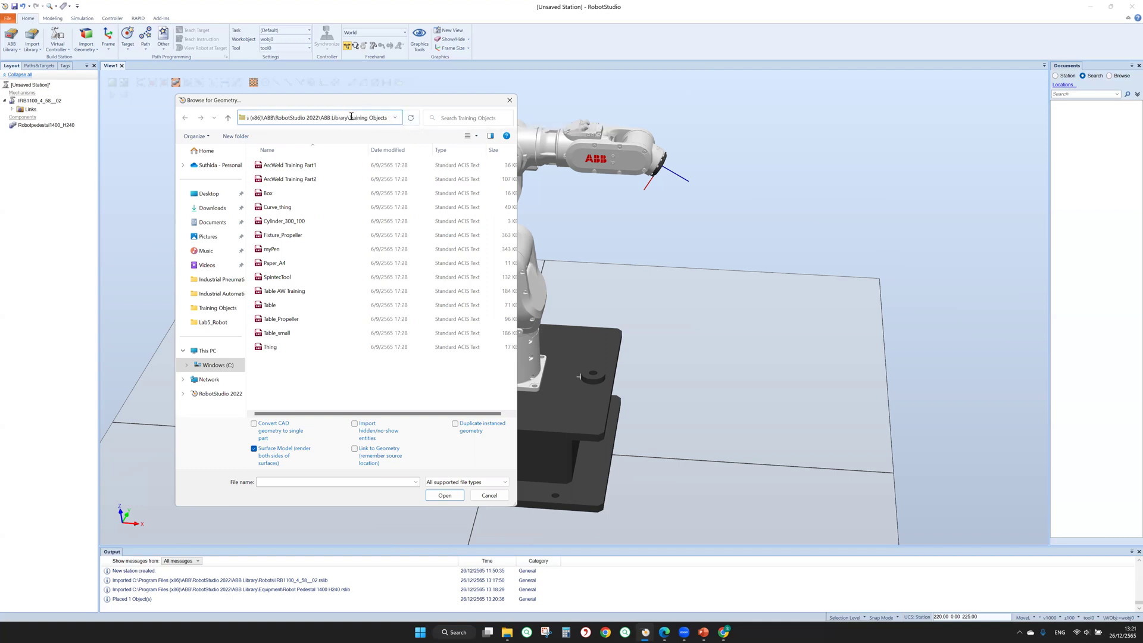
Import the Table_small and Curve_thing geometries together from the Training Objects folder.
{"action": "left_click", "coordinate": [283, 335]}
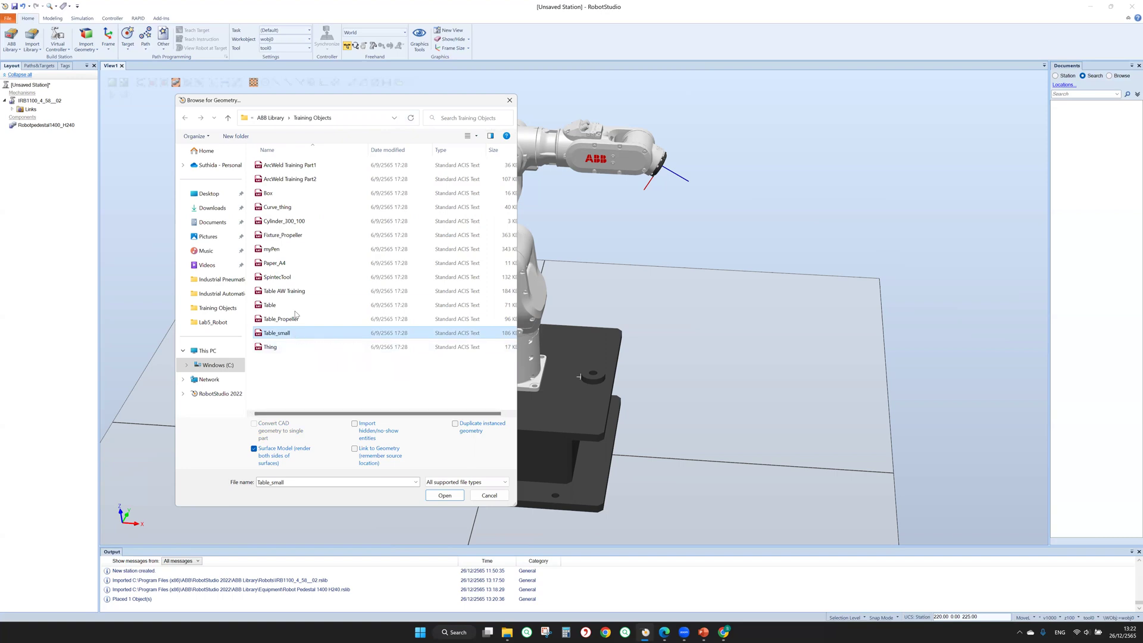
{"action": "left_click", "coordinate": [290, 207], "text": "ctrl"}
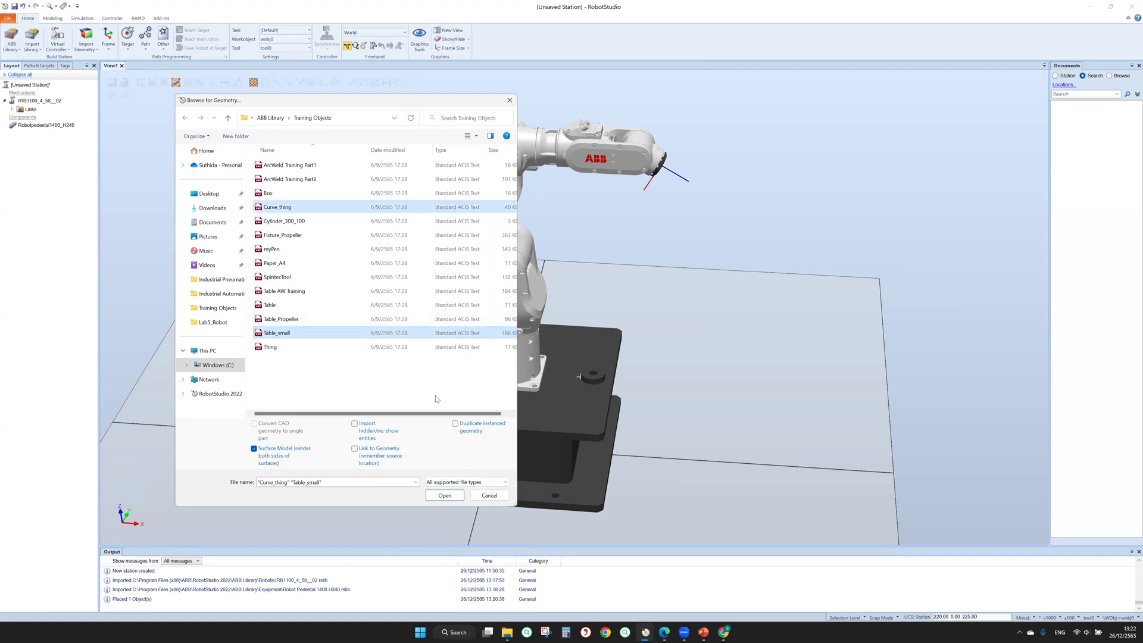
{"action": "left_click", "coordinate": [441, 496]}
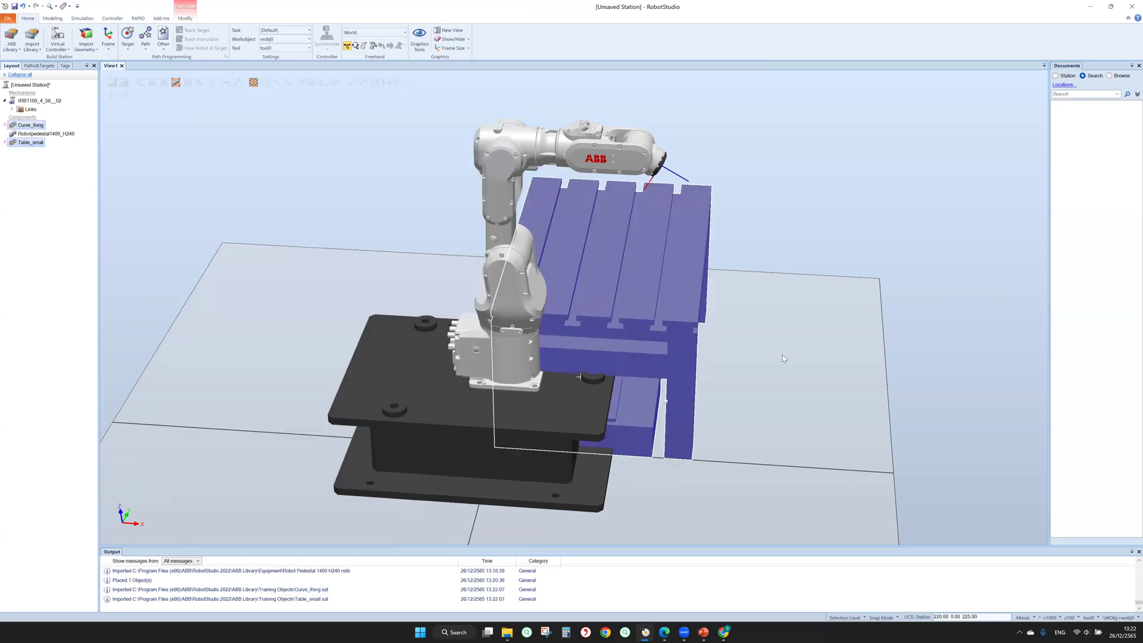
Move Table_small freehand along positive X away from the pedestal and along negative Y to stand in front of the robot.
{"action": "left_click", "coordinate": [784, 355]}
{"action": "mouse_move", "coordinate": [788, 360]}
{"action": "left_mouse_down", "text": "ctrl+shift"}
{"action": "mouse_move", "coordinate": [755, 357]}
{"action": "mouse_move", "coordinate": [788, 355]}
{"action": "mouse_move", "coordinate": [782, 362]}
{"action": "left_mouse_up", "text": "ctrl+shift"}
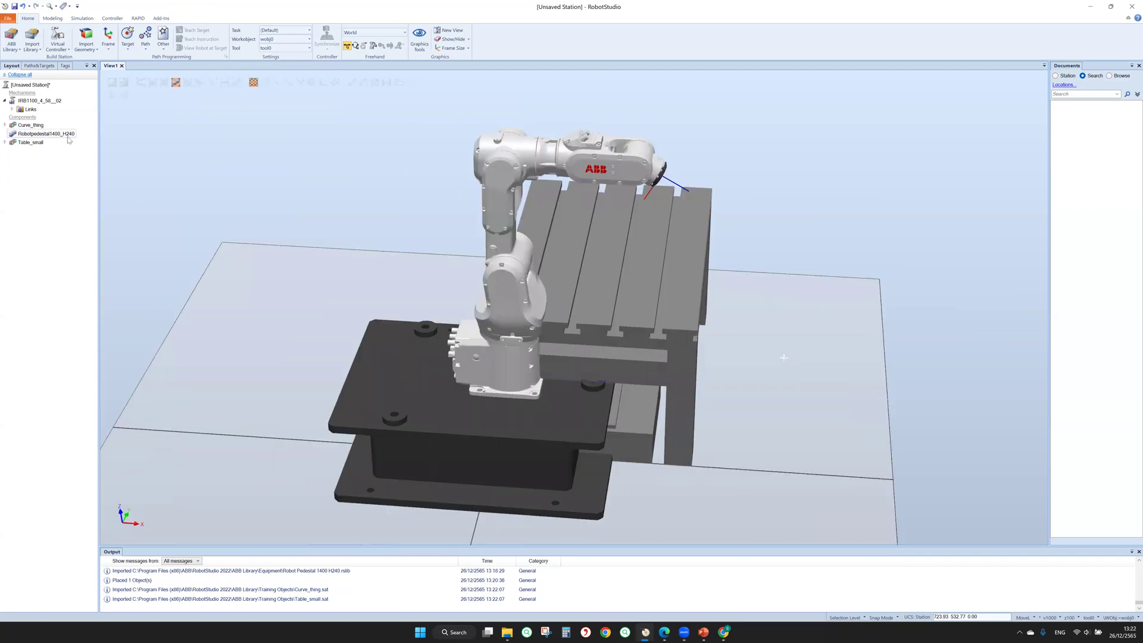
{"action": "left_click", "coordinate": [32, 143]}
{"action": "left_click", "coordinate": [659, 371]}
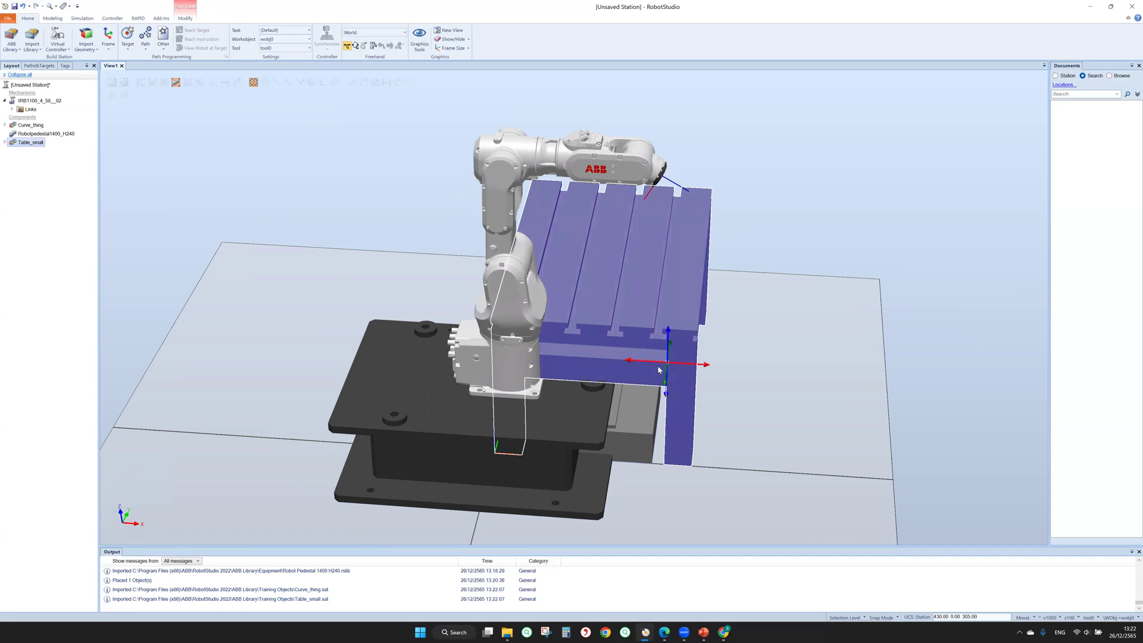
{"action": "left_click_drag", "start_coordinate": [706, 371], "coordinate": [835, 372]}
{"action": "scroll", "coordinate": [728, 463], "scroll_direction": "down", "scroll_amount": 3}
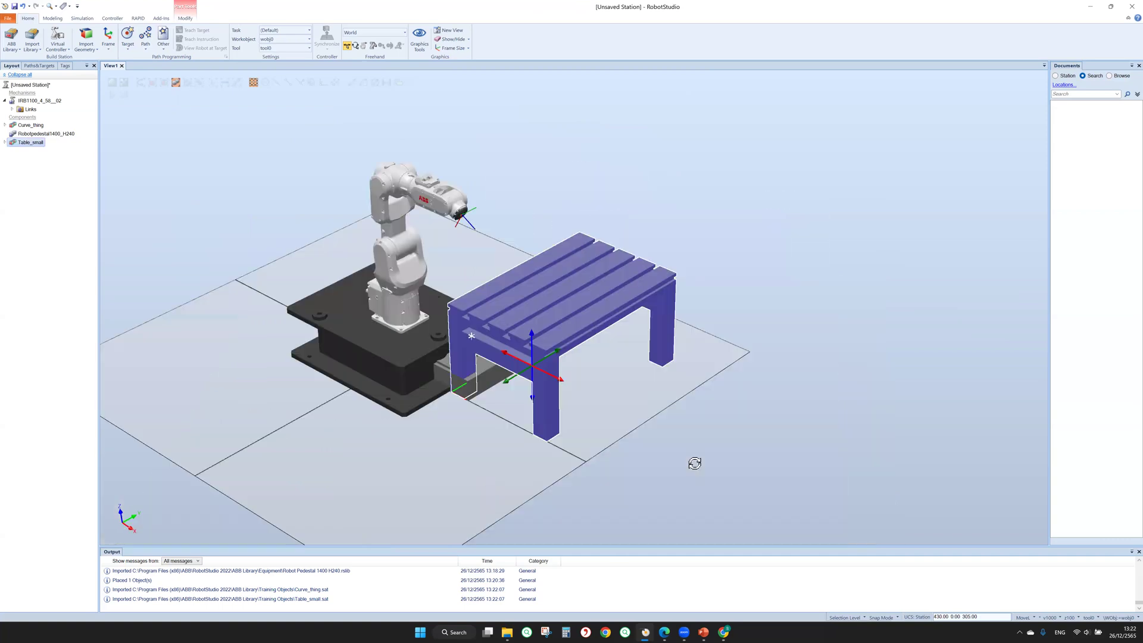
{"action": "left_click_drag", "start_coordinate": [694, 462], "coordinate": [341, 454], "text": "ctrl+shift"}
{"action": "left_click_drag", "start_coordinate": [374, 354], "coordinate": [301, 404]}
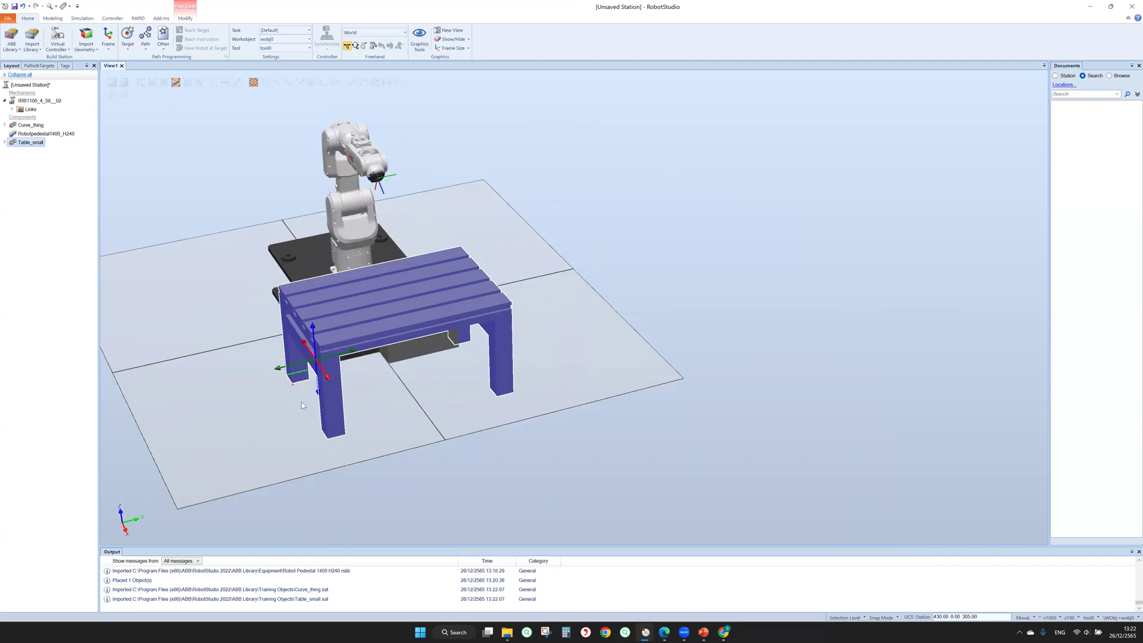
Show the IRB 1100's work envelope for the robot wrist with the 3D volume enabled.
{"action": "right_click", "coordinate": [43, 103]}
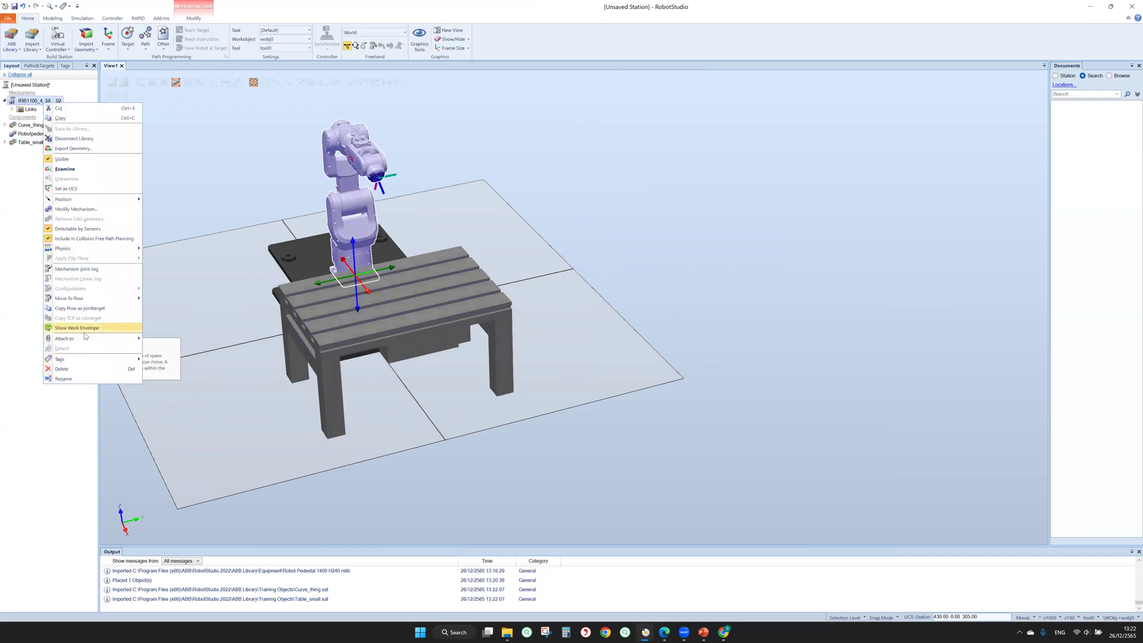
{"action": "left_click", "coordinate": [81, 328]}
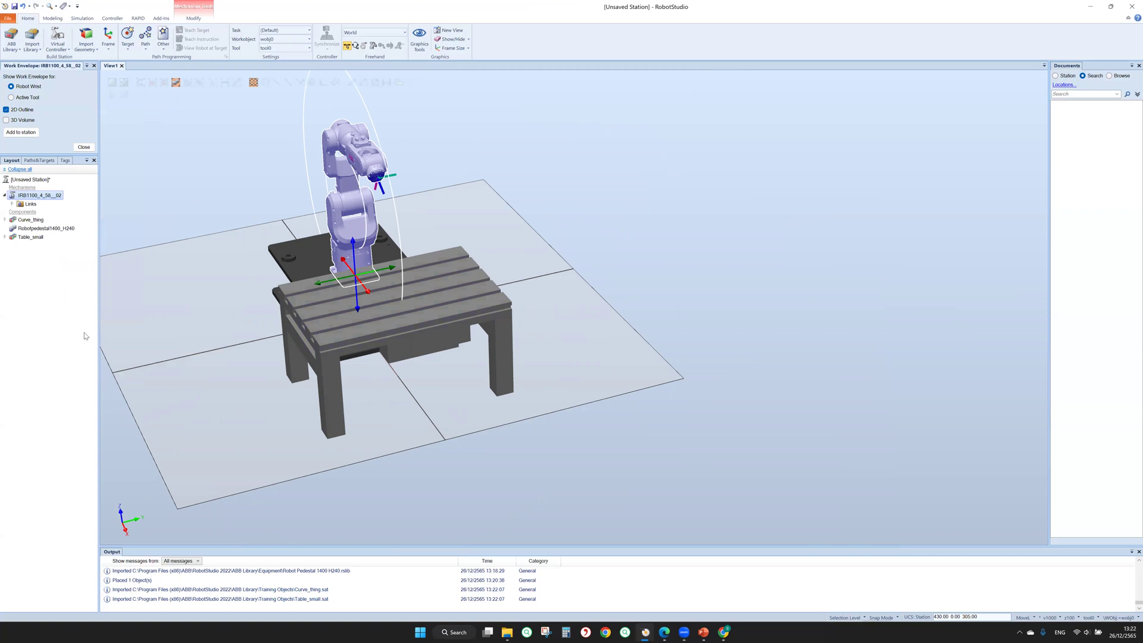
{"action": "left_click", "coordinate": [18, 122]}
{"action": "left_click_drag", "start_coordinate": [217, 395], "coordinate": [312, 393], "text": "ctrl+shift"}
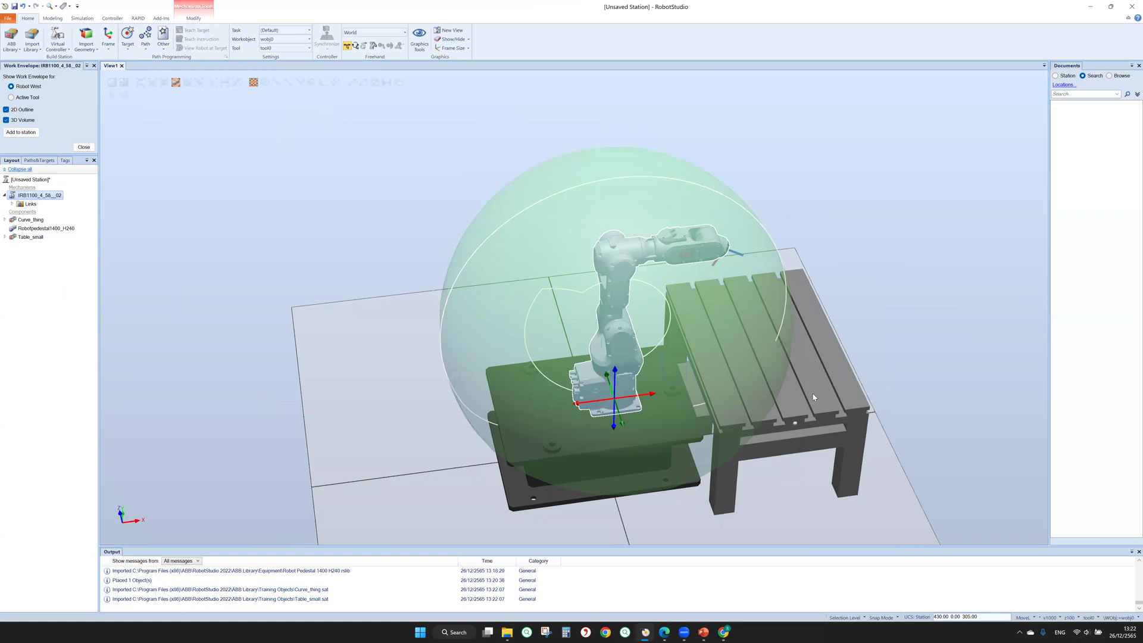
Nudge Table_small freehand along negative X towards the robot and close the work envelope settings.
{"action": "left_click", "coordinate": [844, 408]}
{"action": "left_click_drag", "start_coordinate": [683, 521], "coordinate": [675, 517]}
{"action": "left_click_drag", "start_coordinate": [864, 470], "coordinate": [793, 452], "text": "ctrl+shift"}
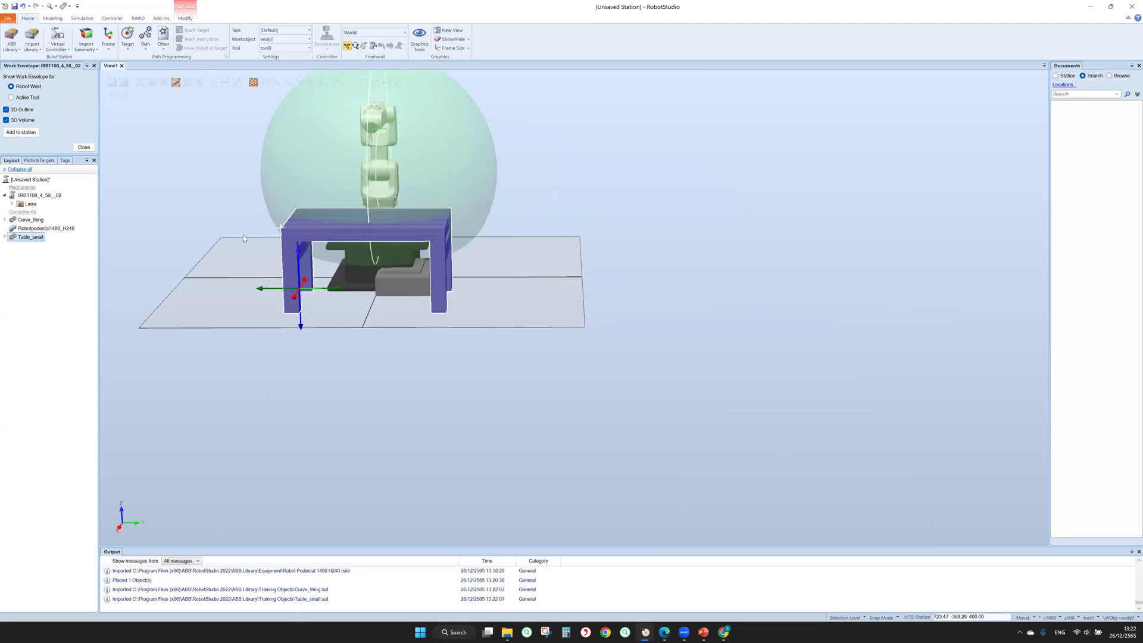
{"action": "left_click", "coordinate": [83, 147]}
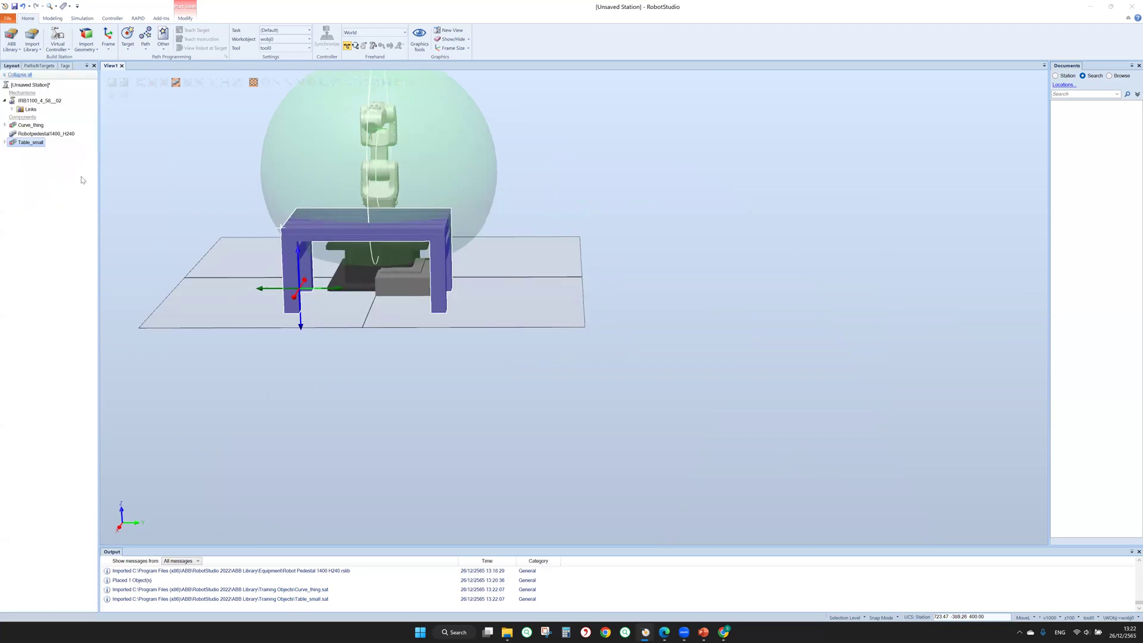
Start one-point placement for Curve_thing and turn off freehand moving.
{"action": "left_click", "coordinate": [31, 125]}
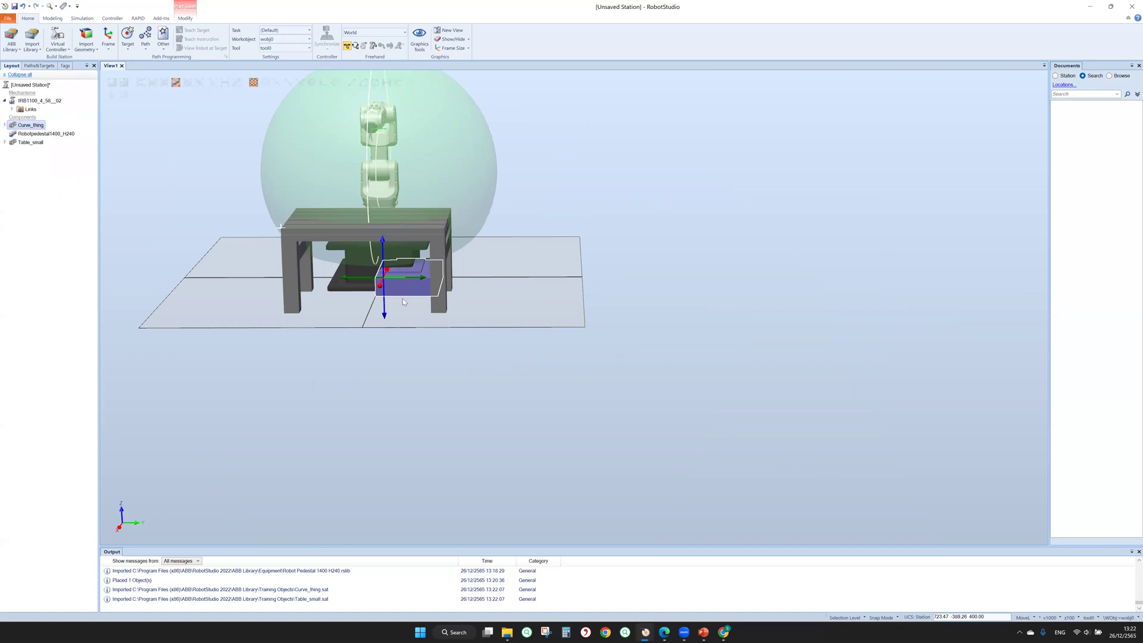
{"action": "left_click_drag", "start_coordinate": [413, 331], "coordinate": [433, 331], "text": "ctrl+shift"}
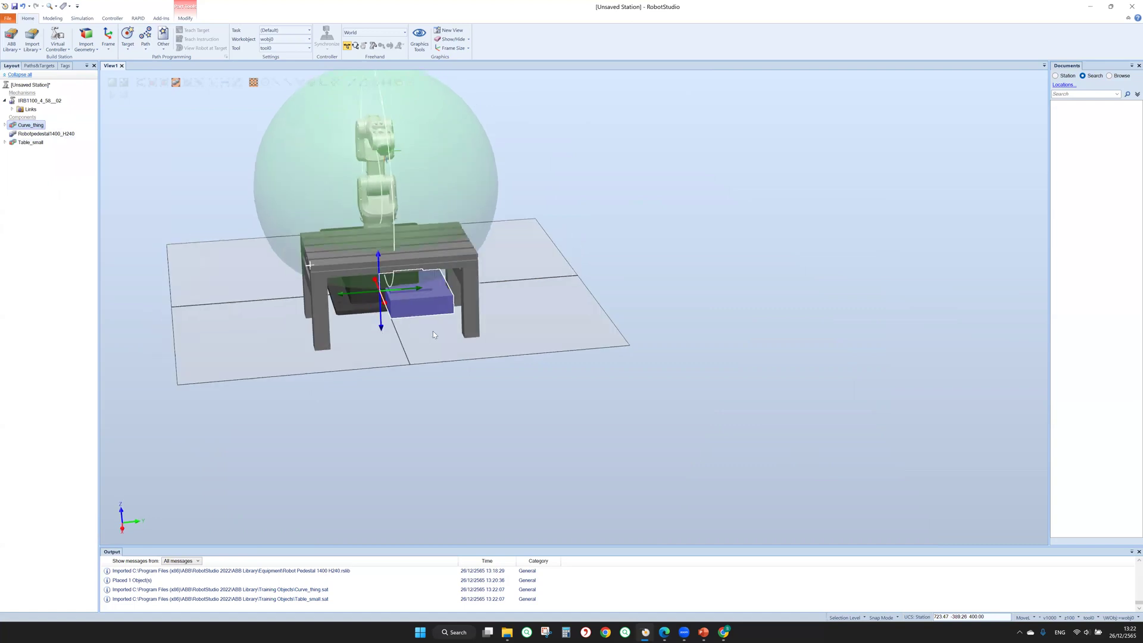
{"action": "scroll", "coordinate": [433, 331], "scroll_direction": "up", "scroll_amount": 5}
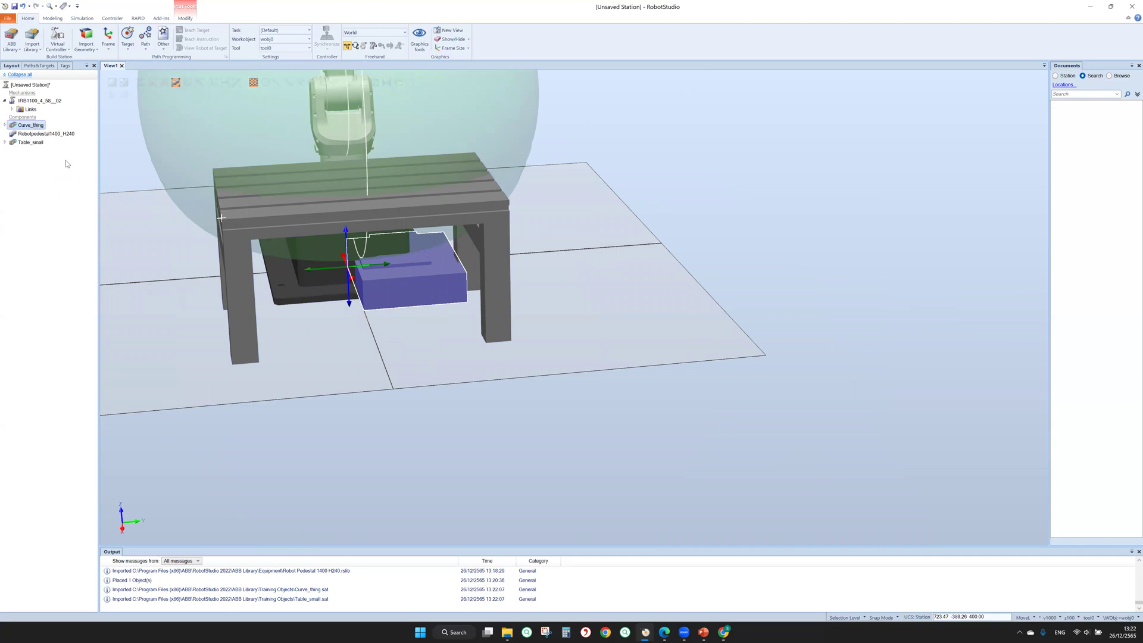
{"action": "right_click", "coordinate": [36, 126]}
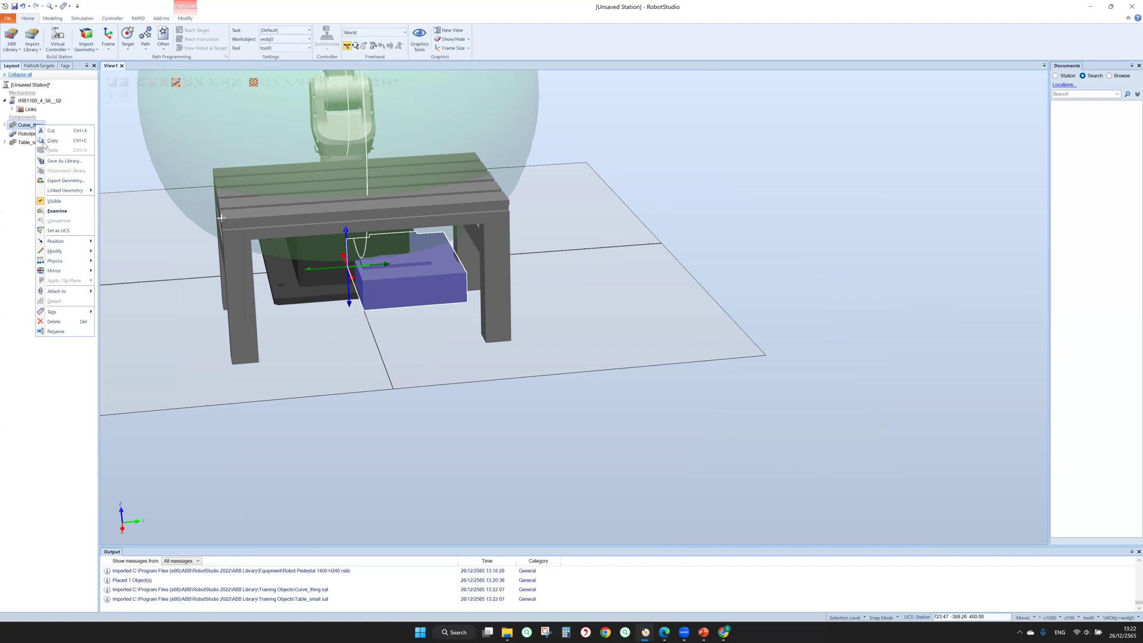
{"action": "mouse_move", "coordinate": [64, 241]}
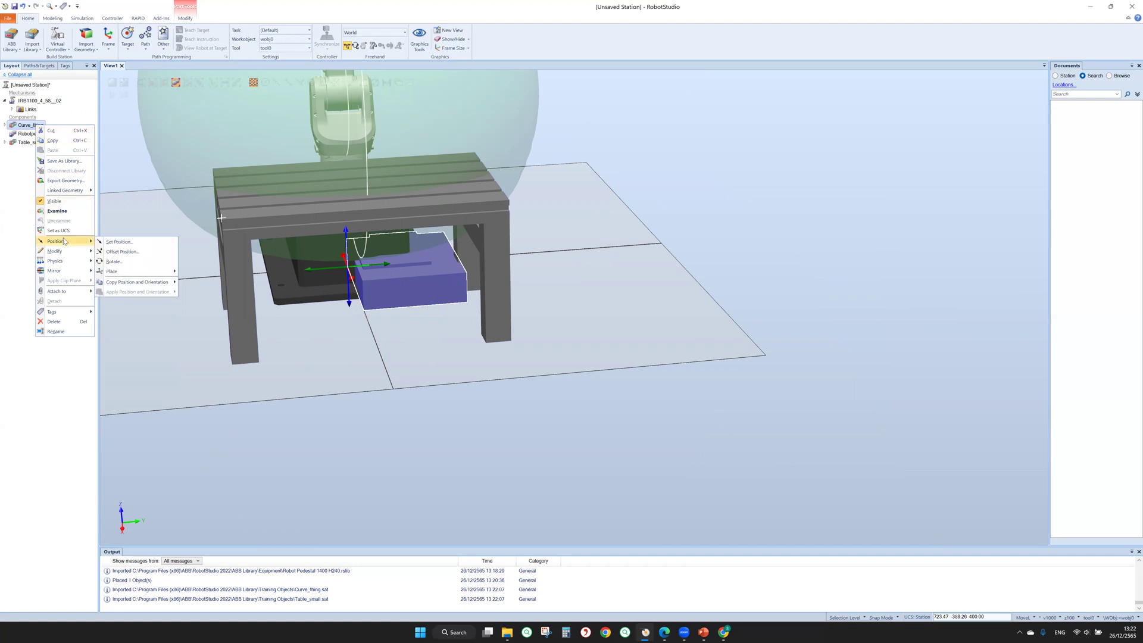
{"action": "mouse_move", "coordinate": [142, 274]}
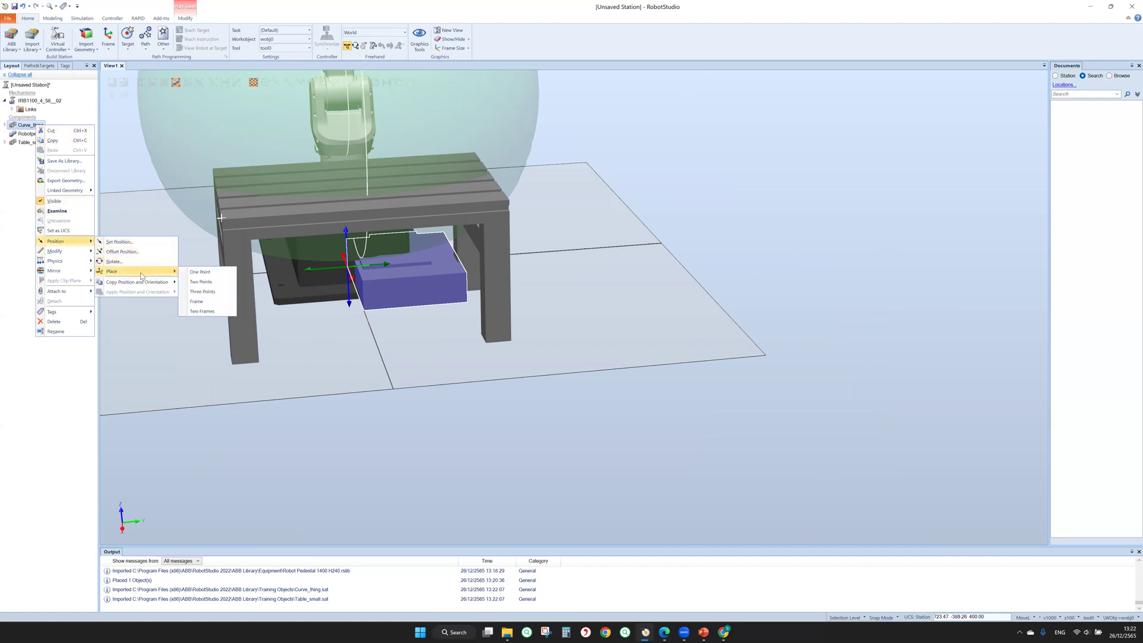
{"action": "left_click", "coordinate": [199, 273]}
{"action": "left_click_drag", "start_coordinate": [446, 362], "coordinate": [433, 283], "text": "ctrl+shift"}
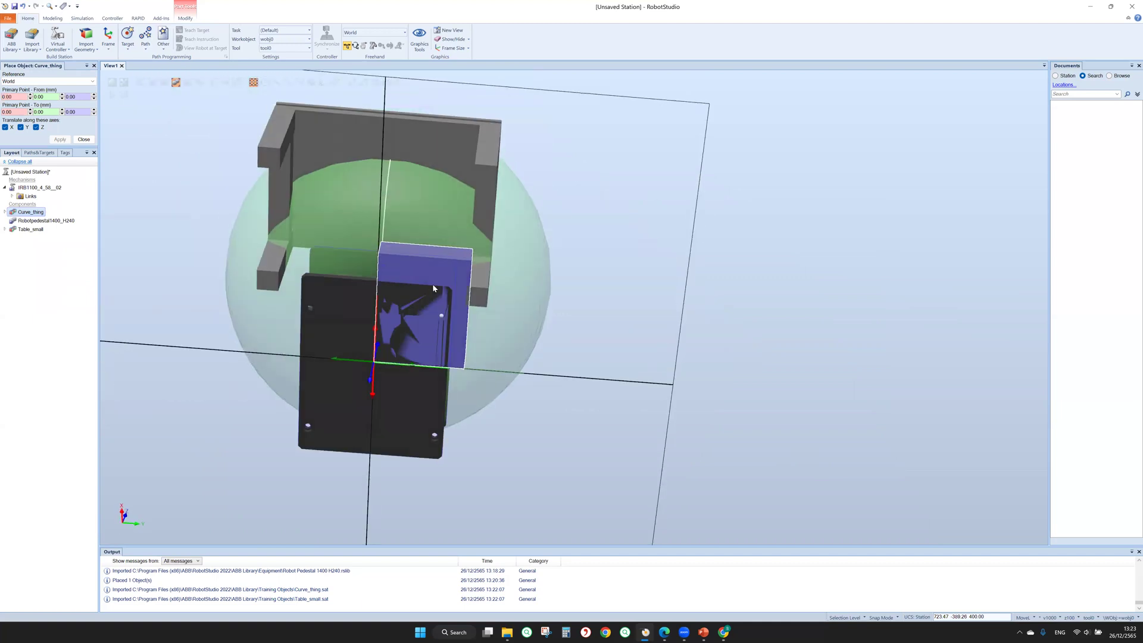
{"action": "left_click", "coordinate": [469, 269]}
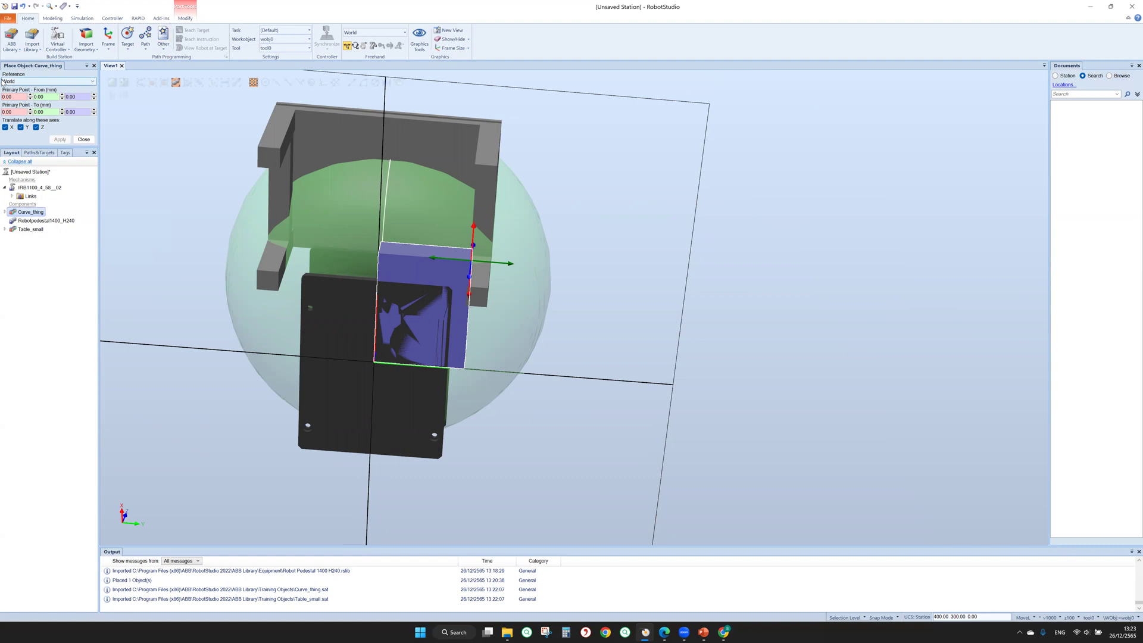
{"action": "left_click", "coordinate": [347, 46]}
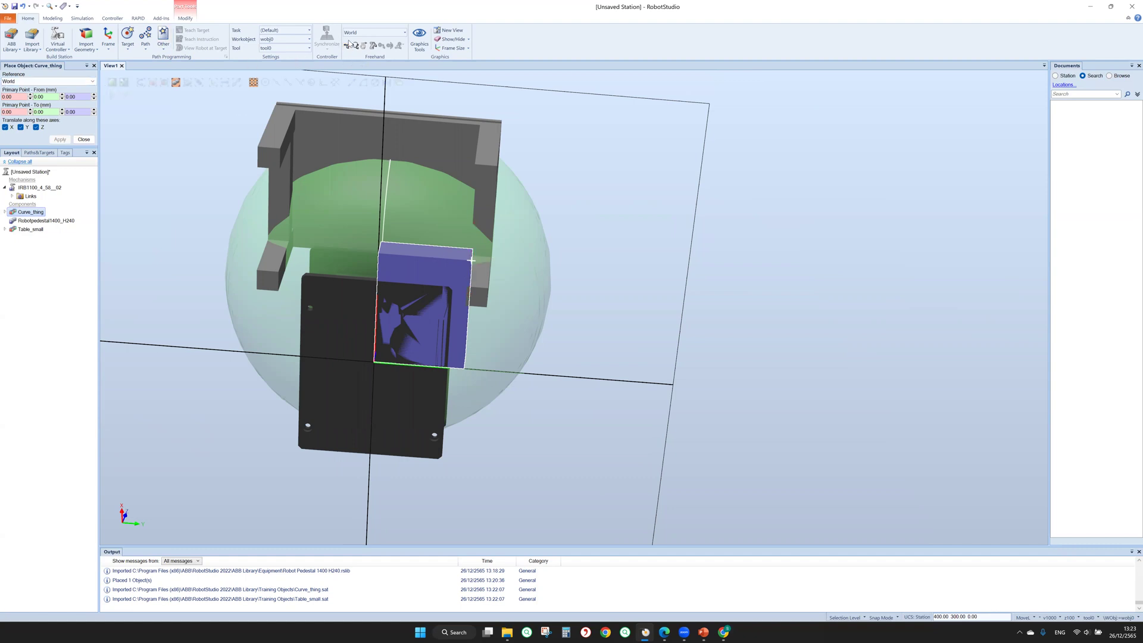
Pick the placement's From point at Curve_thing's bottom corner at 400, 0, 0 mm.
{"action": "left_click", "coordinate": [21, 96]}
{"action": "scroll", "coordinate": [470, 261], "scroll_direction": "up", "scroll_amount": 3}
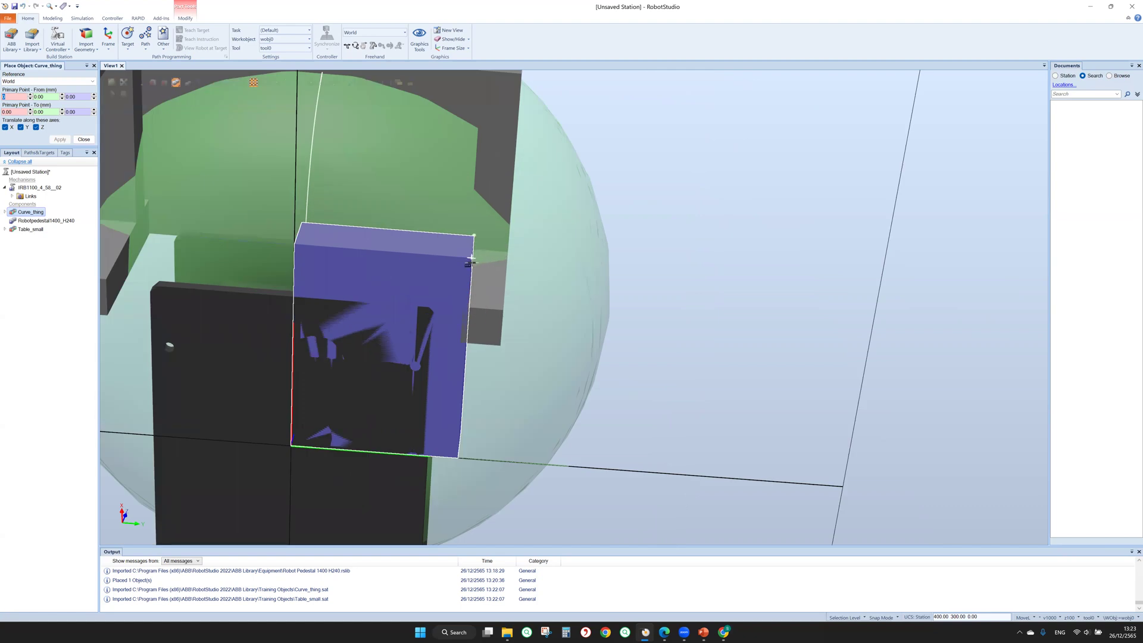
{"action": "left_click", "coordinate": [470, 258]}
{"action": "left_click", "coordinate": [301, 248]}
Pick a point on the edge of Table_small's top surface as the To point, apply the placement of Curve_thing and close it.
{"action": "scroll", "coordinate": [277, 192], "scroll_direction": "down", "scroll_amount": 2}
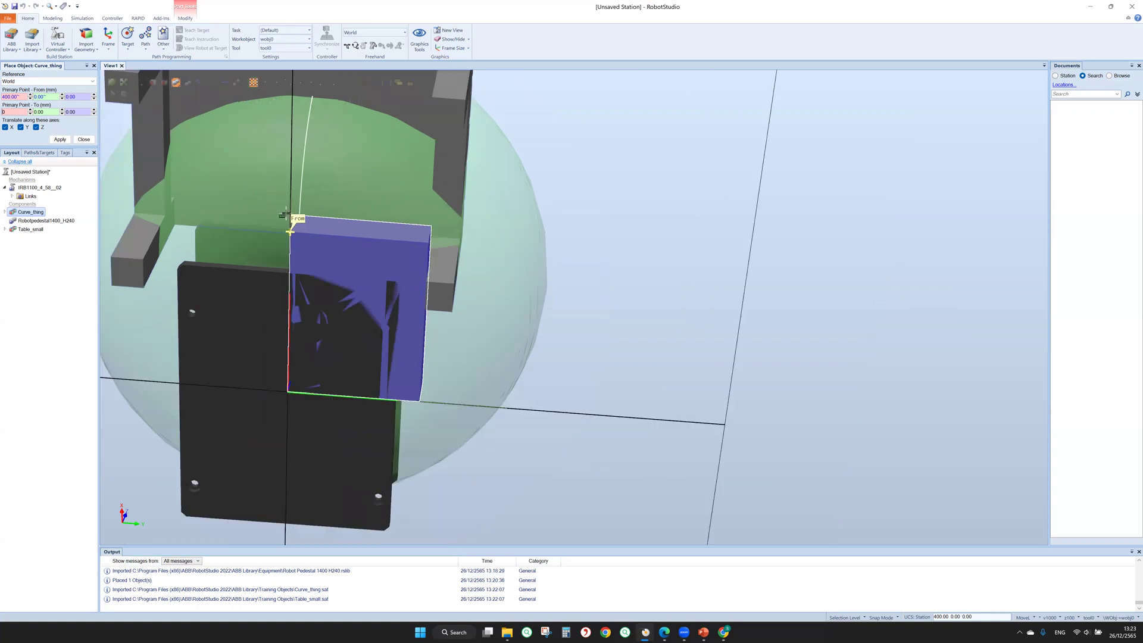
{"action": "scroll", "coordinate": [284, 213], "scroll_direction": "down", "scroll_amount": 2}
{"action": "left_click_drag", "start_coordinate": [291, 205], "coordinate": [406, 300], "text": "ctrl+shift"}
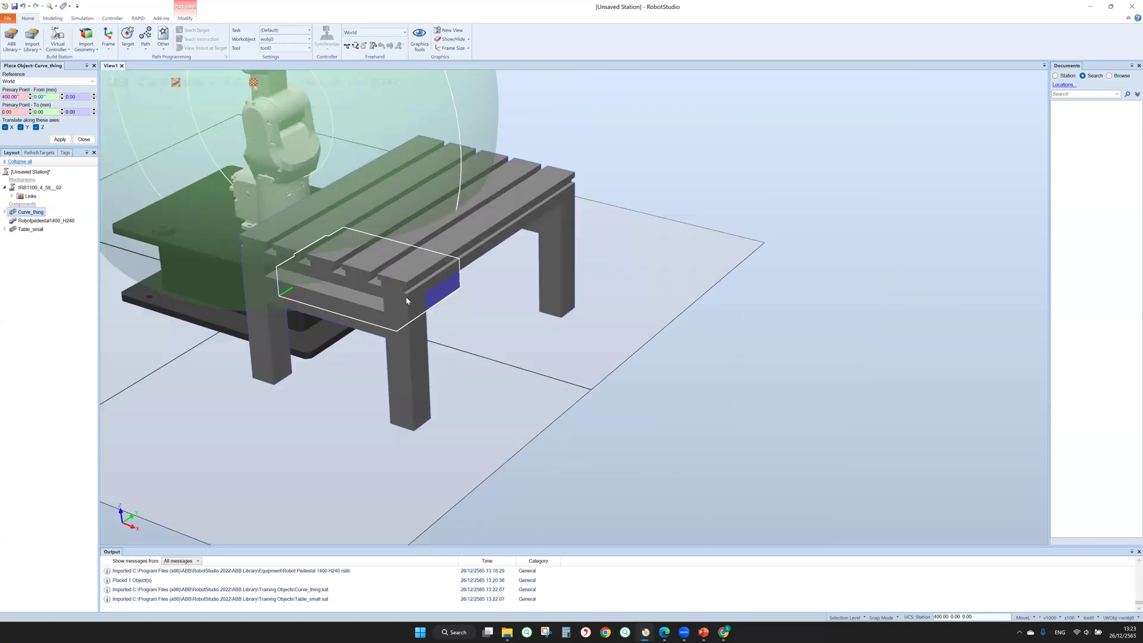
{"action": "left_click_drag", "start_coordinate": [123, 337], "coordinate": [119, 310], "text": "ctrl+shift"}
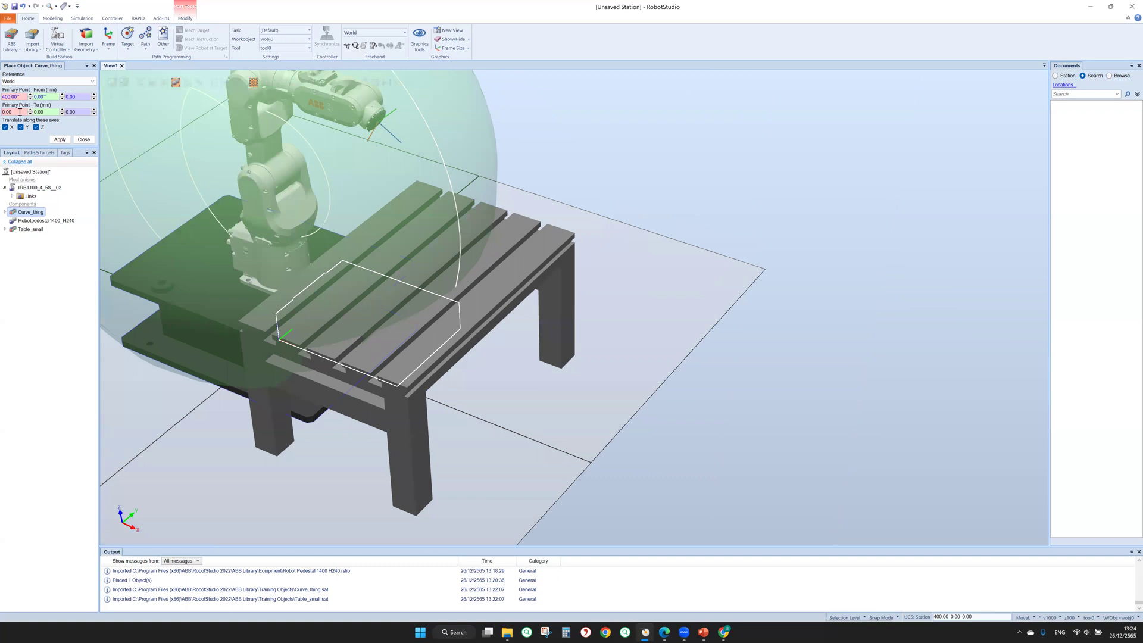
{"action": "left_click", "coordinate": [10, 112]}
{"action": "type", "text": "0"}
{"action": "left_click", "coordinate": [461, 292]}
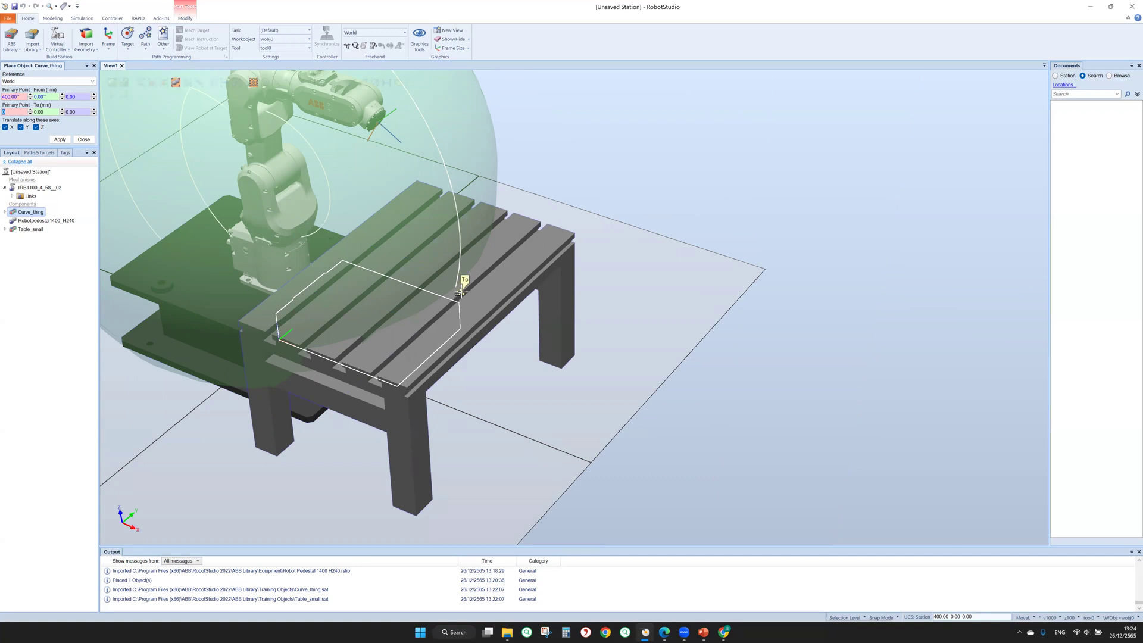
{"action": "left_click", "coordinate": [59, 139]}
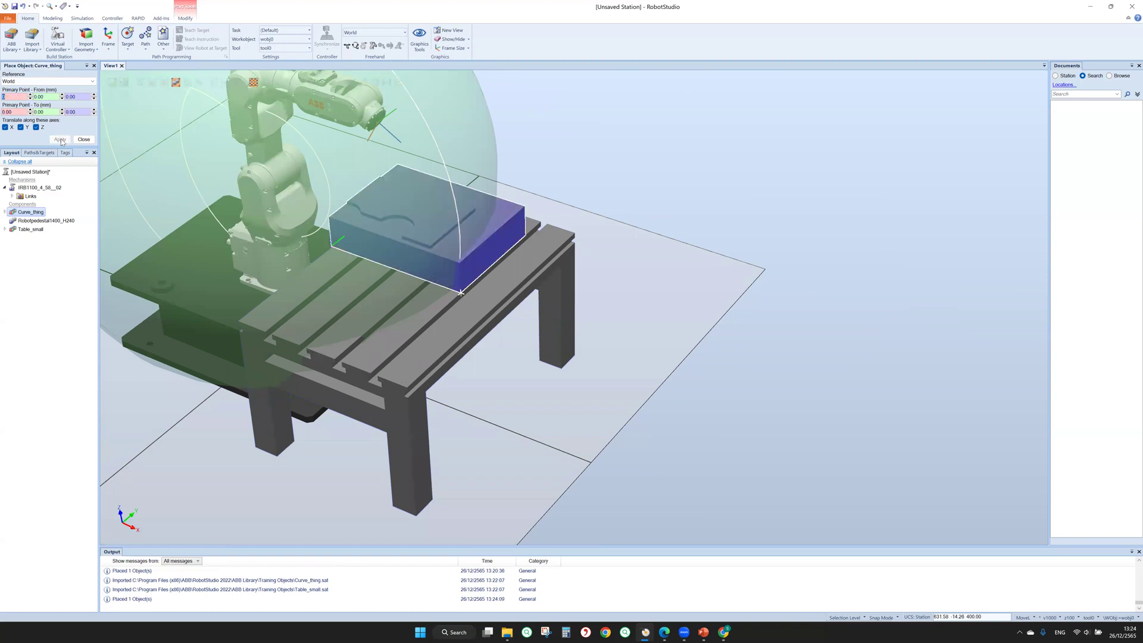
{"action": "left_click", "coordinate": [84, 139]}
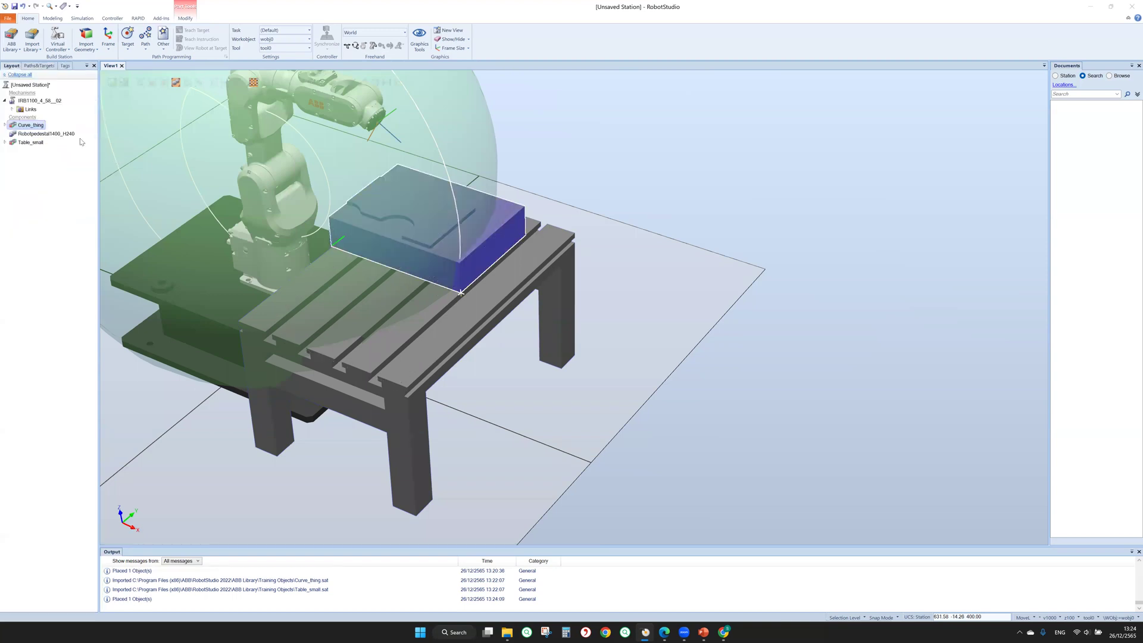
Reopen the one-point placement for Curve_thing and review its From and To coordinate entries.
{"action": "right_click", "coordinate": [38, 125]}
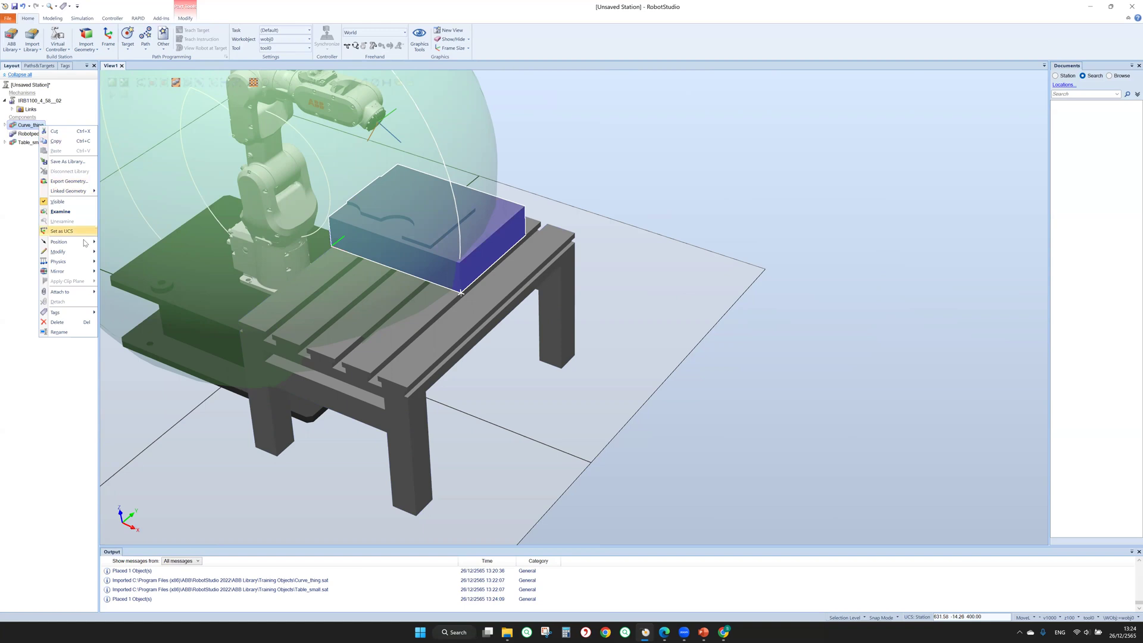
{"action": "mouse_move", "coordinate": [95, 242]}
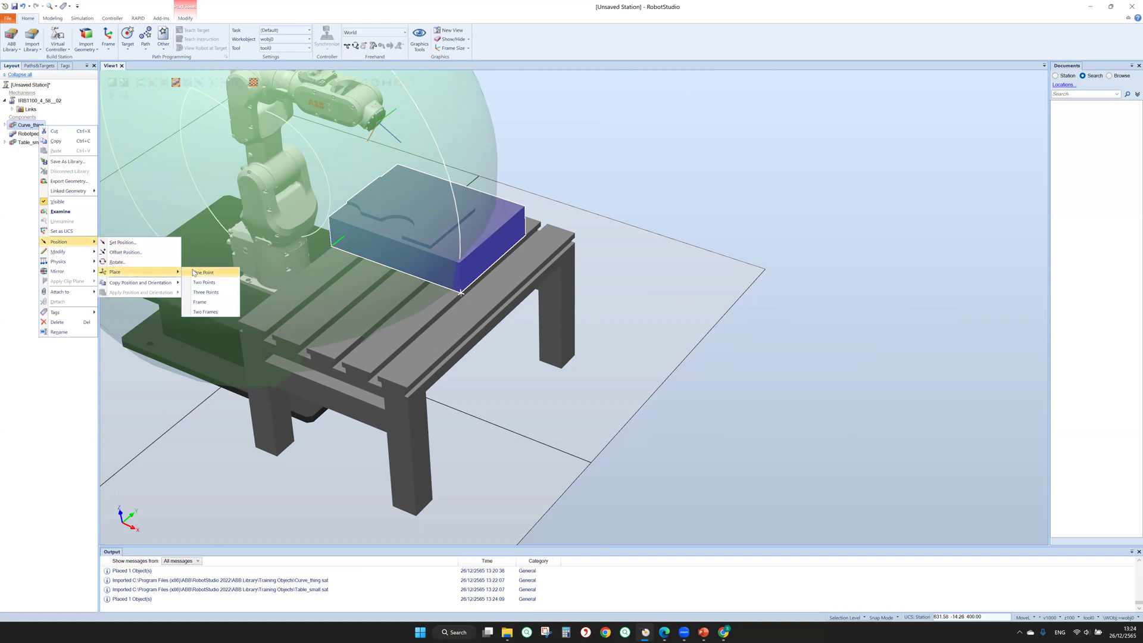
{"action": "left_click", "coordinate": [192, 272]}
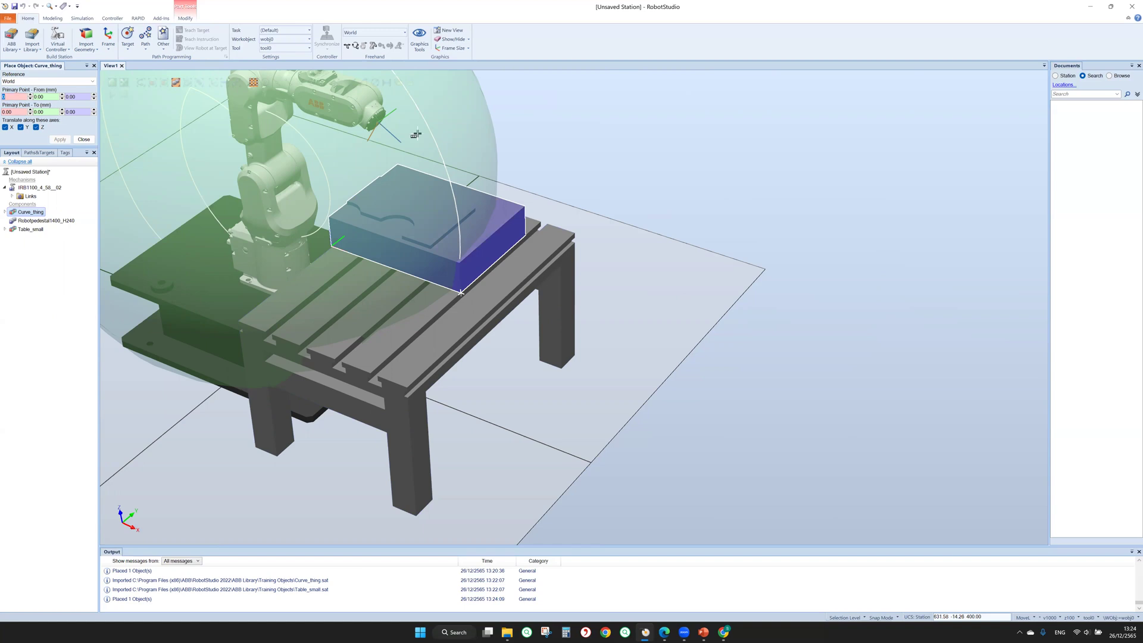
{"action": "middle_click_drag", "start_coordinate": [655, 252], "coordinate": [632, 295]}
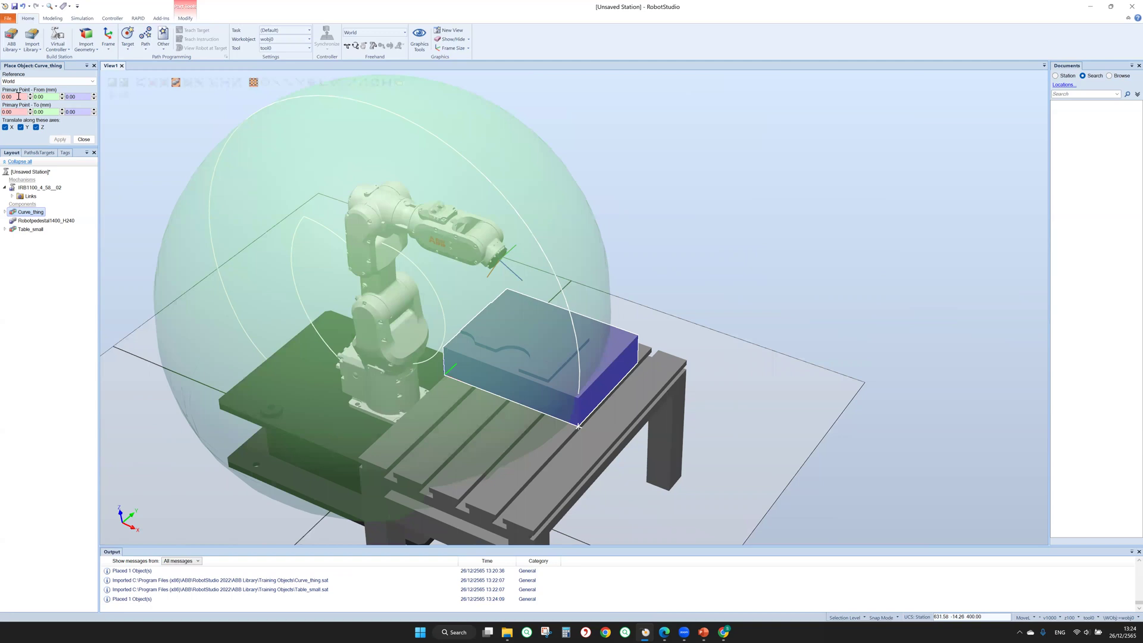
{"action": "left_click", "coordinate": [19, 96]}
{"action": "key", "text": "Tab"}
{"action": "key", "text": "Tab"}
{"action": "left_click", "coordinate": [10, 112]}
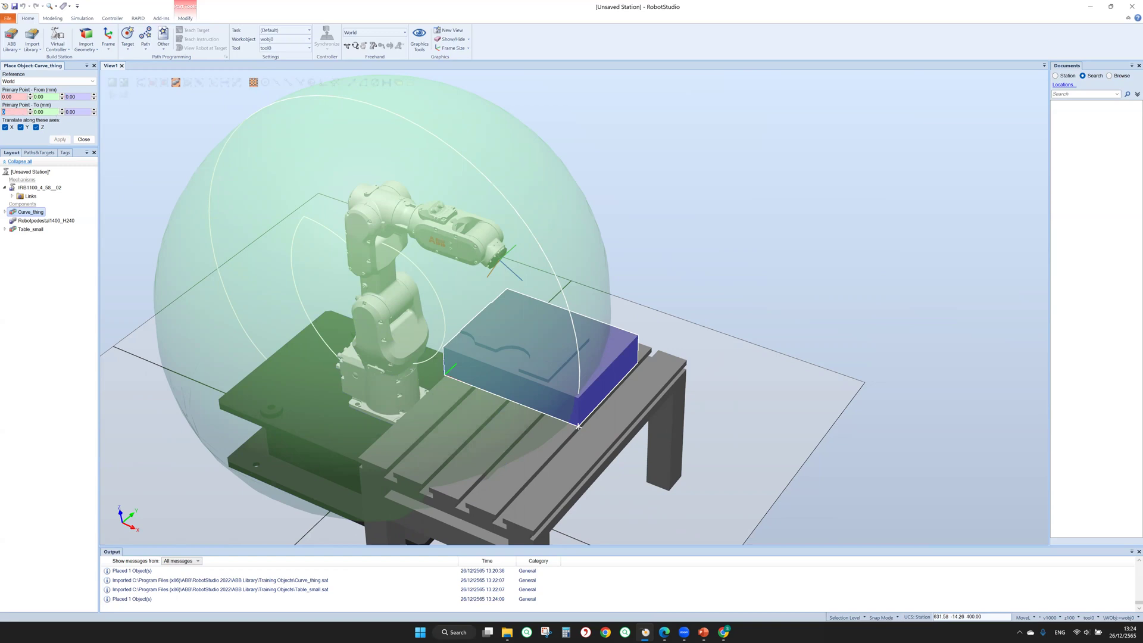
{"action": "left_click", "coordinate": [44, 111]}
Close the Layout browser, then restore it through the window layout options and bring it to the front.
{"action": "left_click", "coordinate": [94, 153]}
{"action": "left_click", "coordinate": [94, 153]}
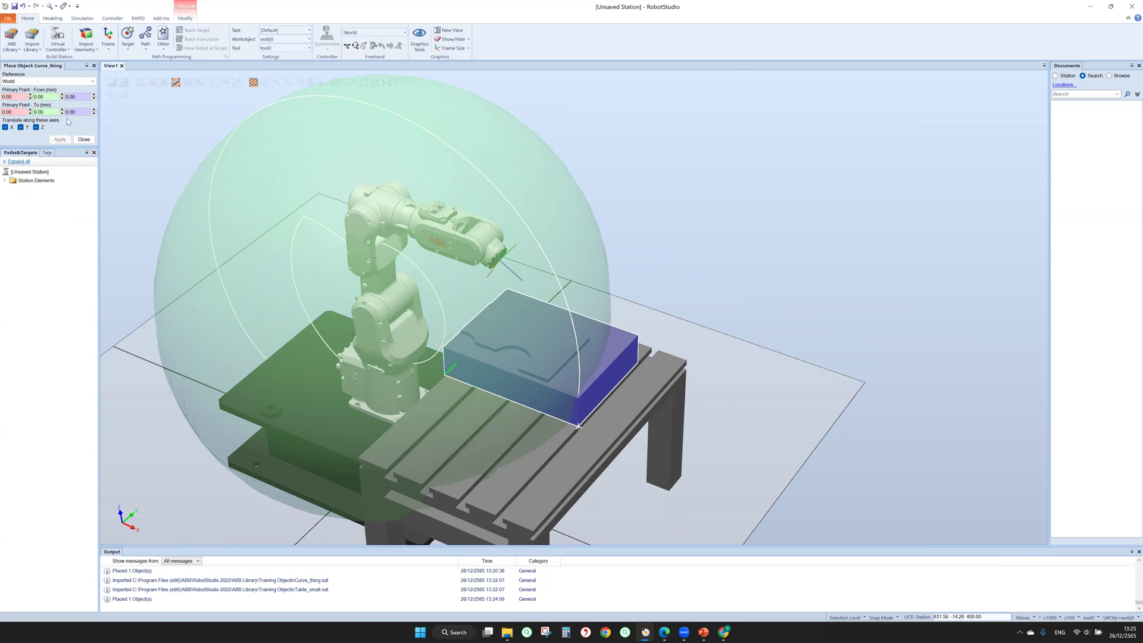
{"action": "left_click", "coordinate": [76, 5]}
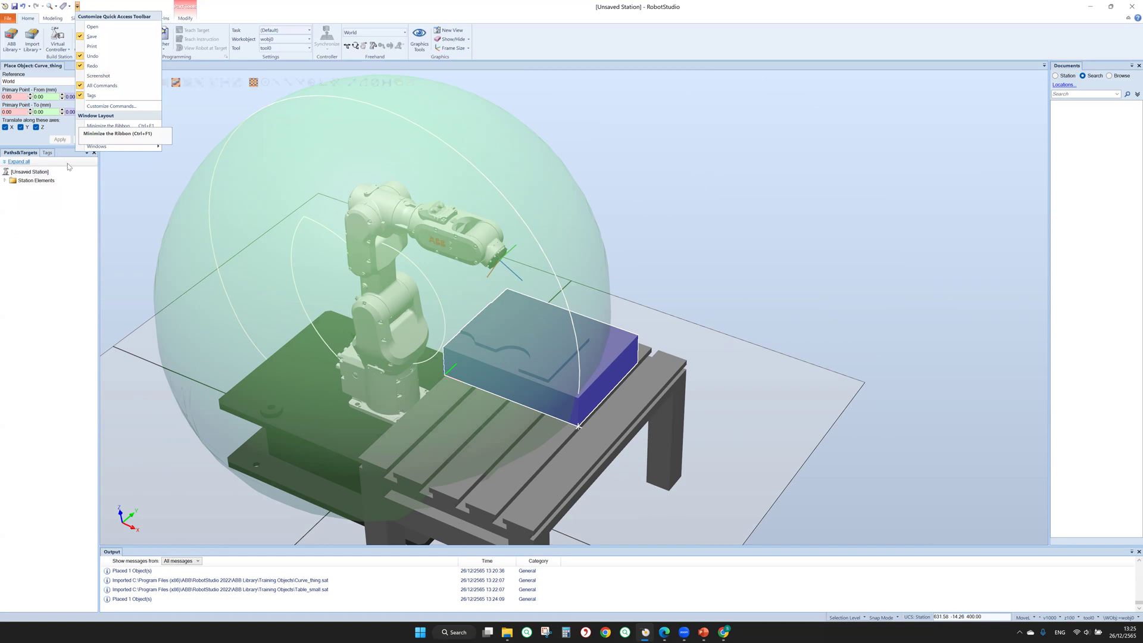
{"action": "left_click", "coordinate": [77, 5]}
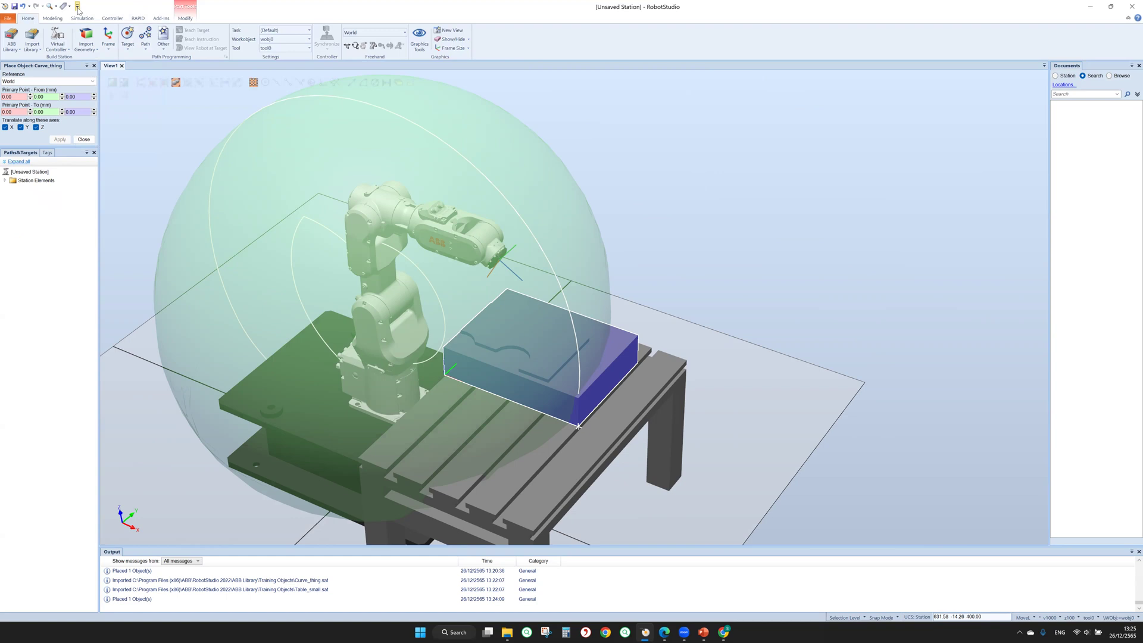
{"action": "left_click", "coordinate": [78, 6]}
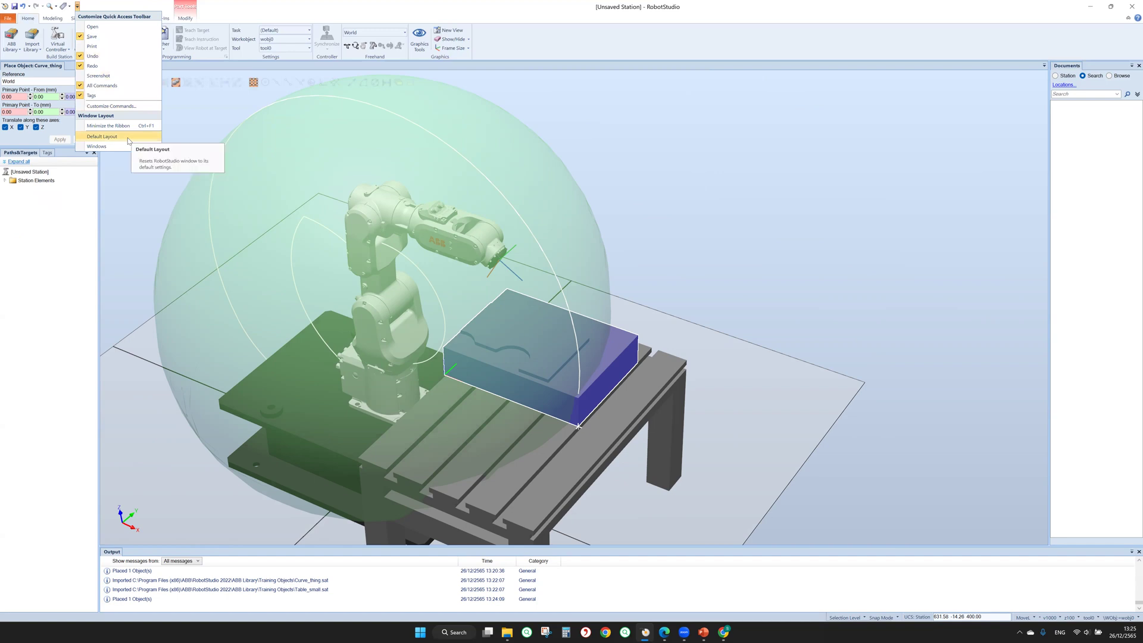
{"action": "mouse_move", "coordinate": [125, 151]}
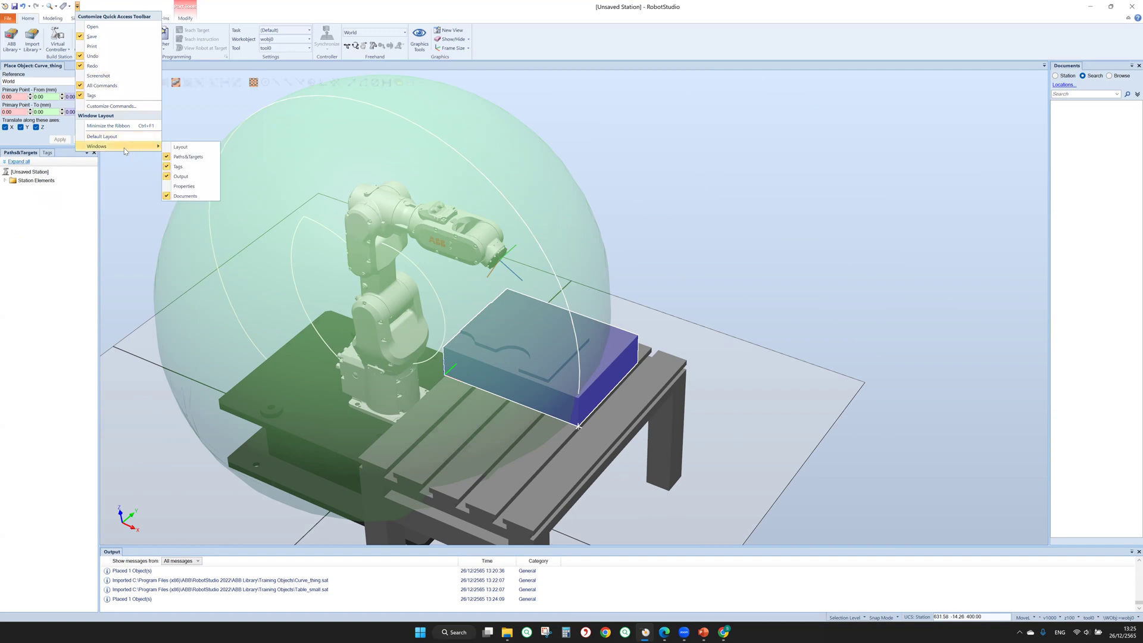
{"action": "left_click", "coordinate": [175, 149]}
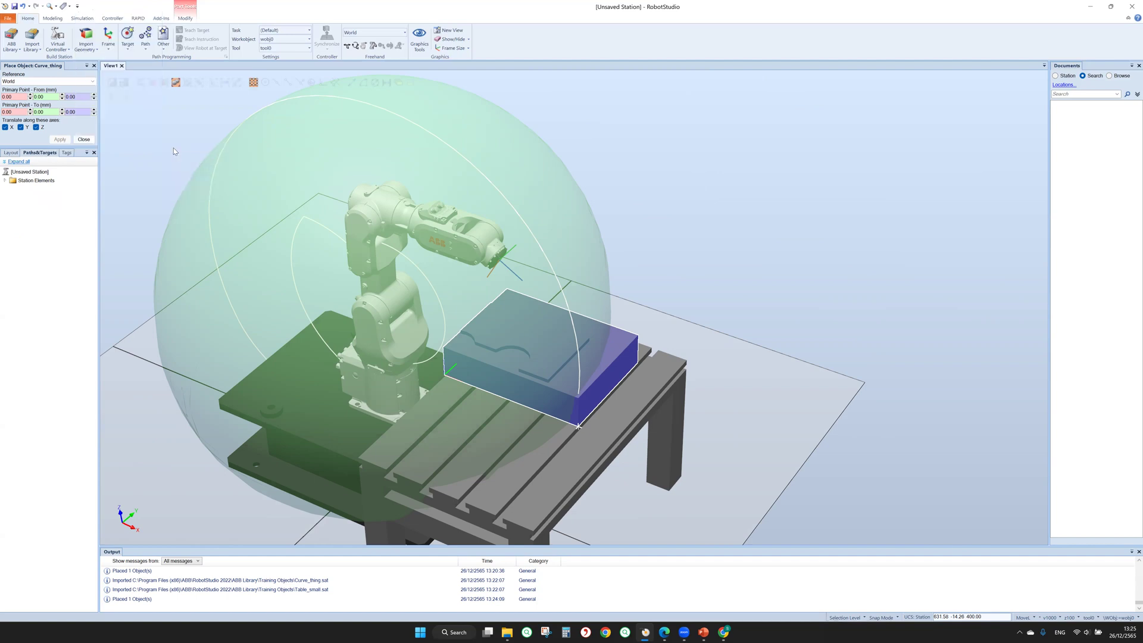
{"action": "left_click", "coordinate": [11, 153]}
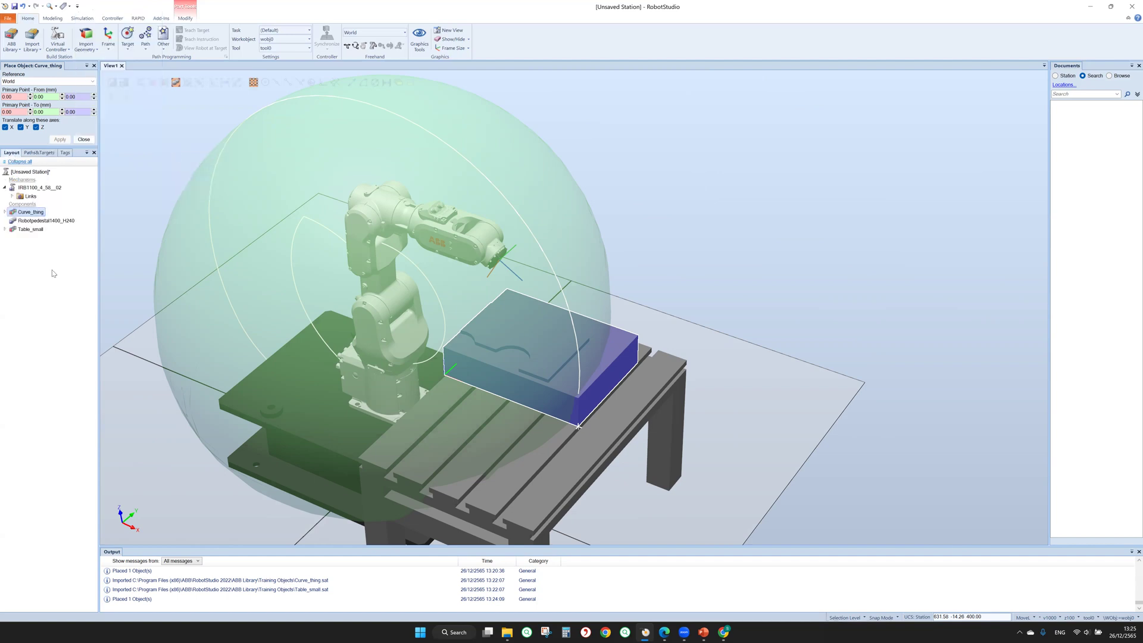
Close the Documents window and show it again through the window layout options.
{"action": "left_click", "coordinate": [1138, 66]}
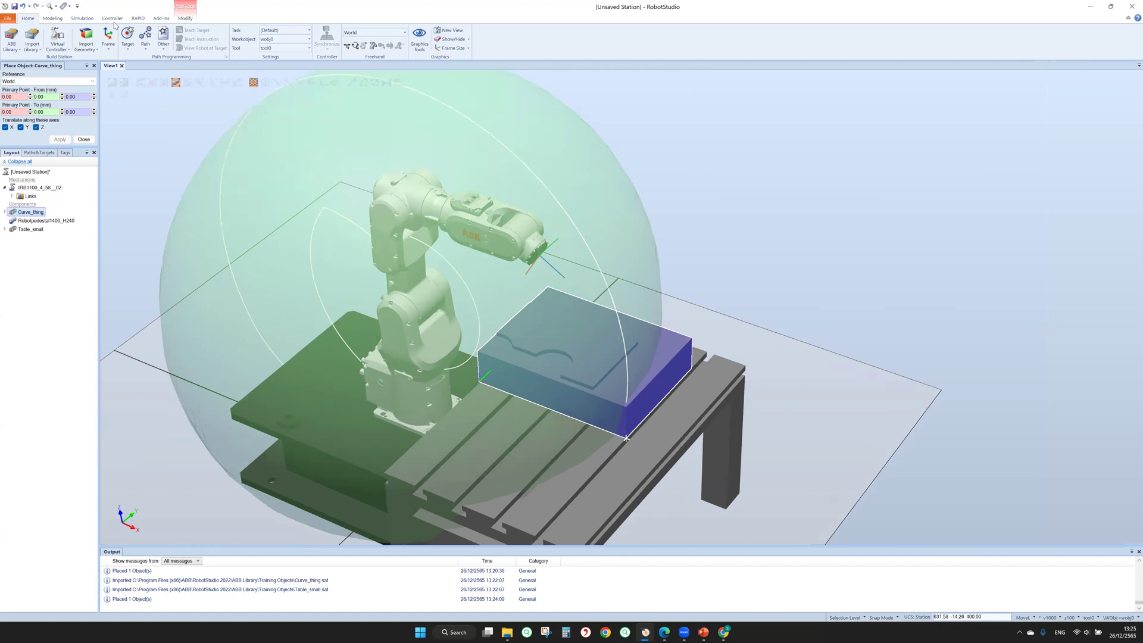
{"action": "left_click", "coordinate": [78, 6]}
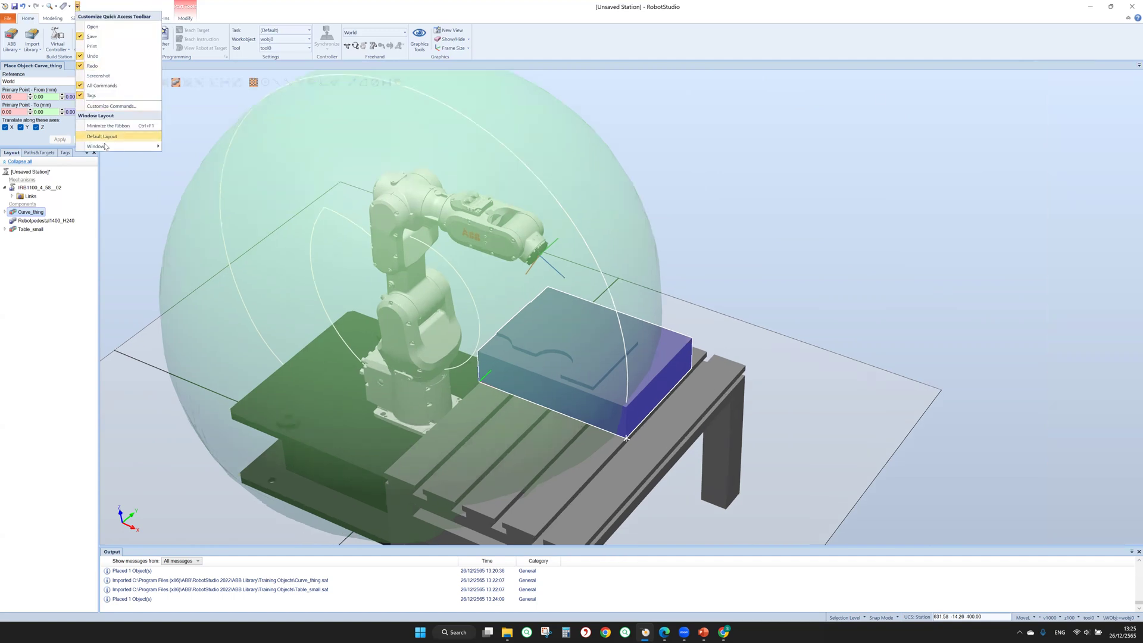
{"action": "mouse_move", "coordinate": [106, 147]}
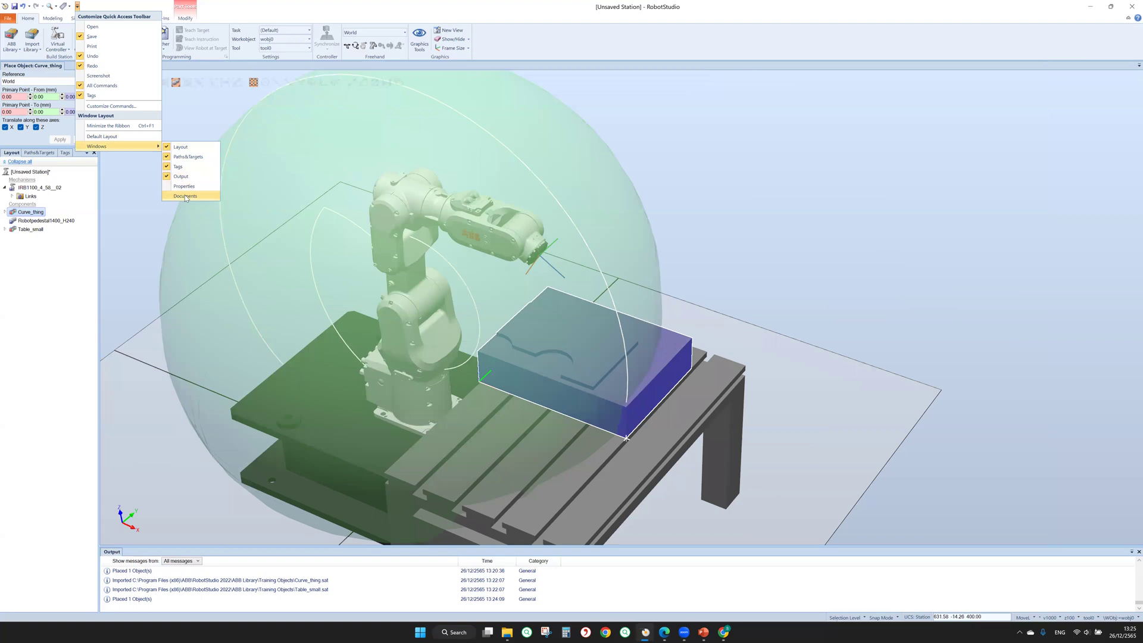
{"action": "left_click", "coordinate": [186, 196]}
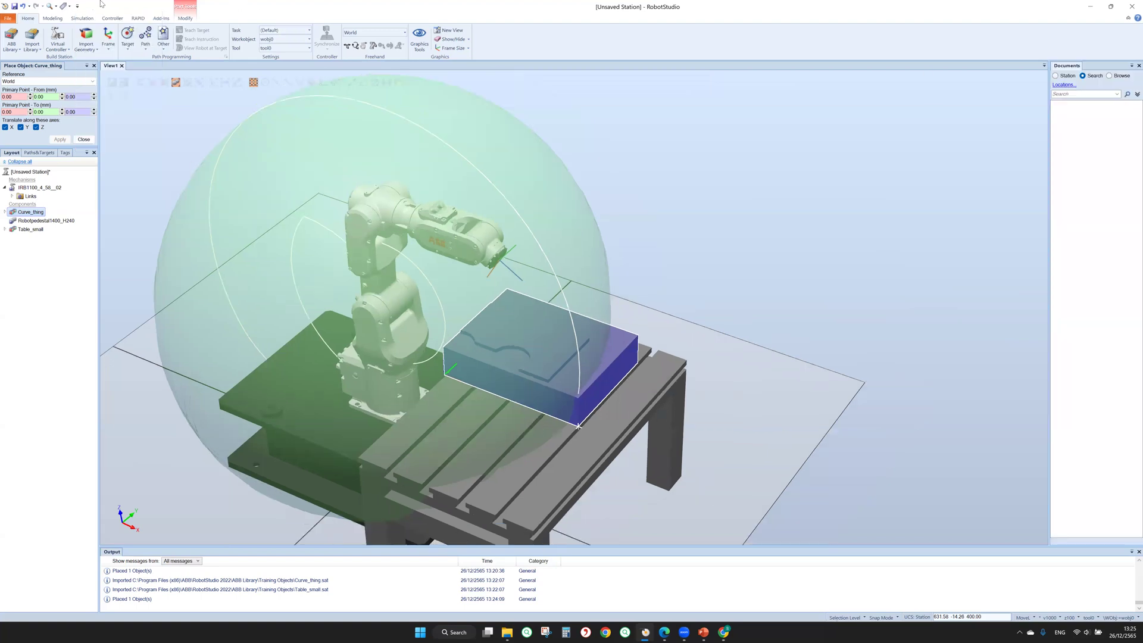
Reset the window arrangement to the default layout.
{"action": "left_click", "coordinate": [78, 6]}
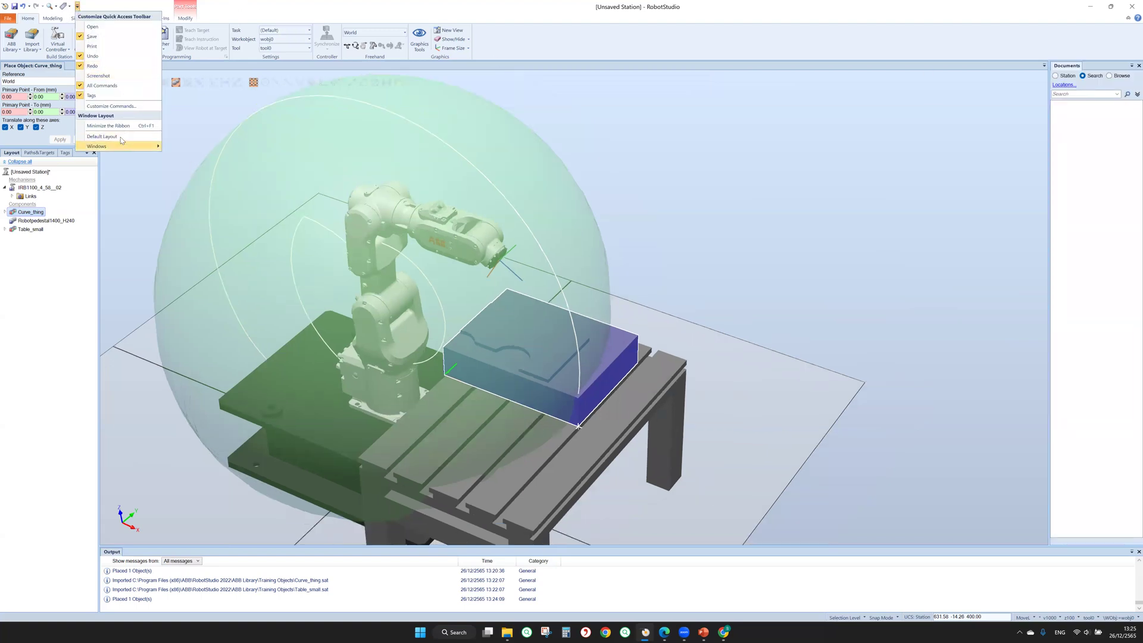
{"action": "left_click", "coordinate": [101, 137]}
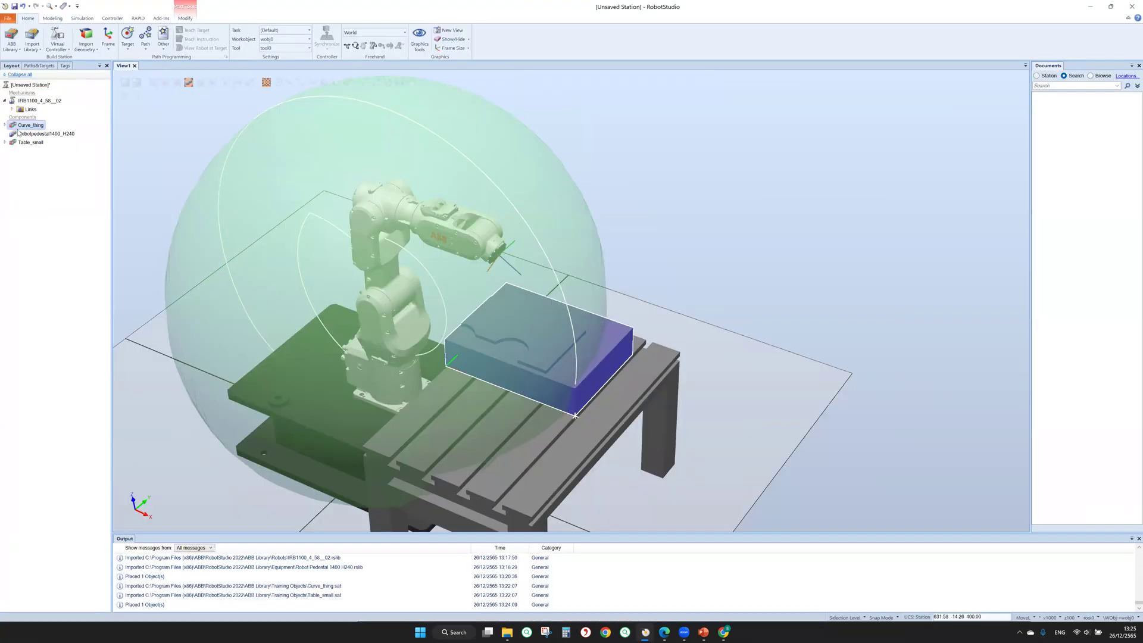
Hide the work envelope of the IRB 1100.
{"action": "left_click", "coordinate": [34, 101]}
{"action": "right_click", "coordinate": [34, 101]}
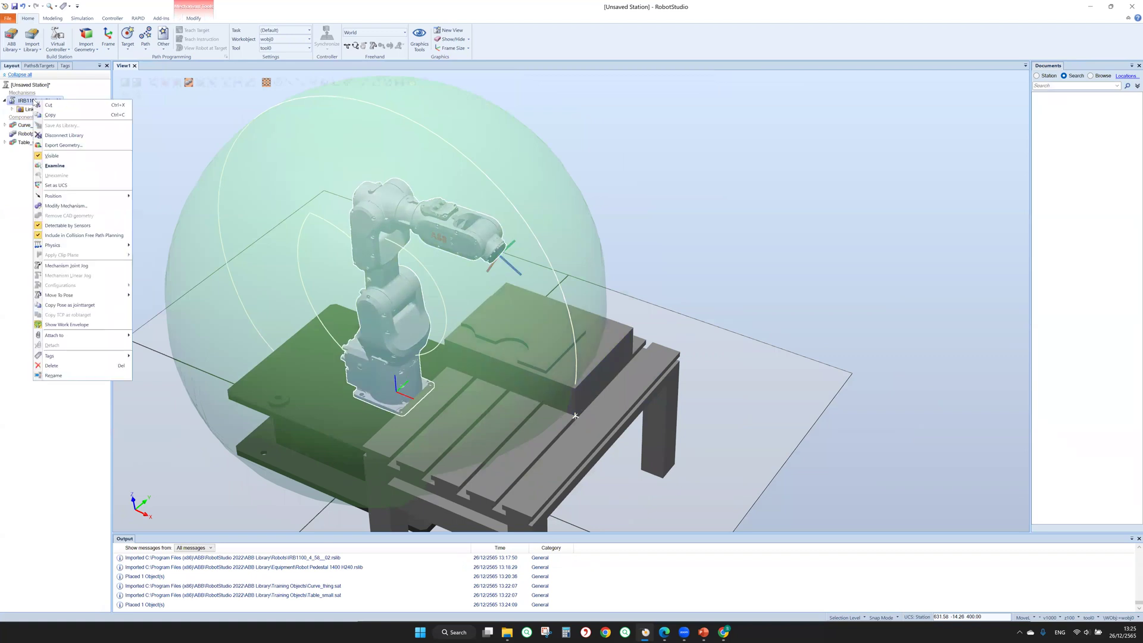
{"action": "left_click", "coordinate": [89, 326]}
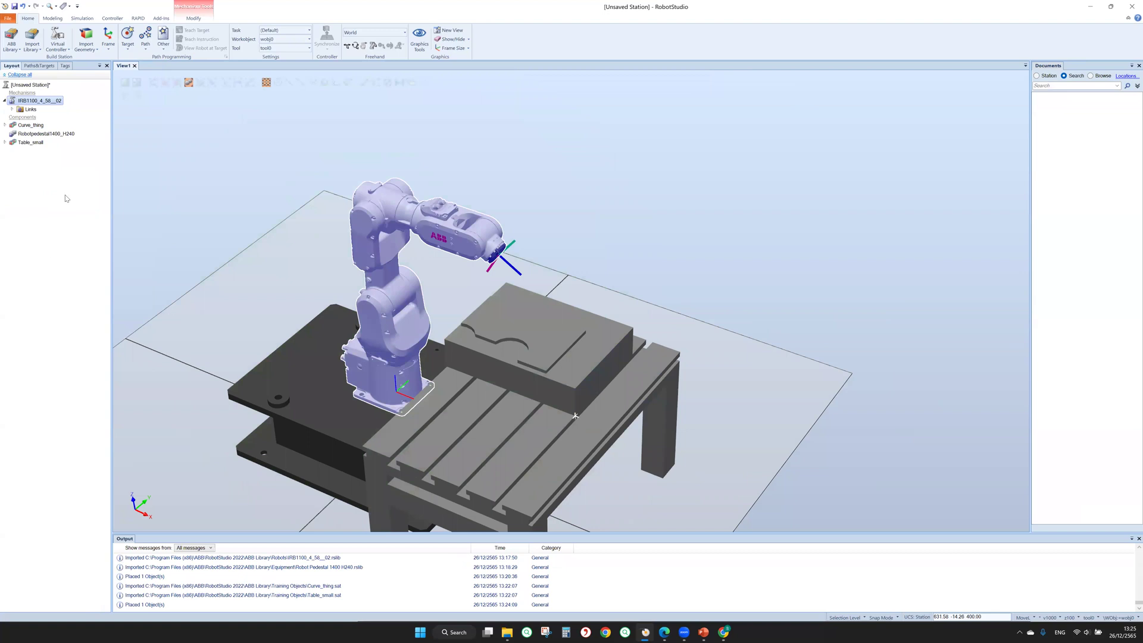
Set Curve_thing's orientation about Z to -90 degrees in the World reference, apply it and close the position settings.
{"action": "left_click", "coordinate": [13, 127]}
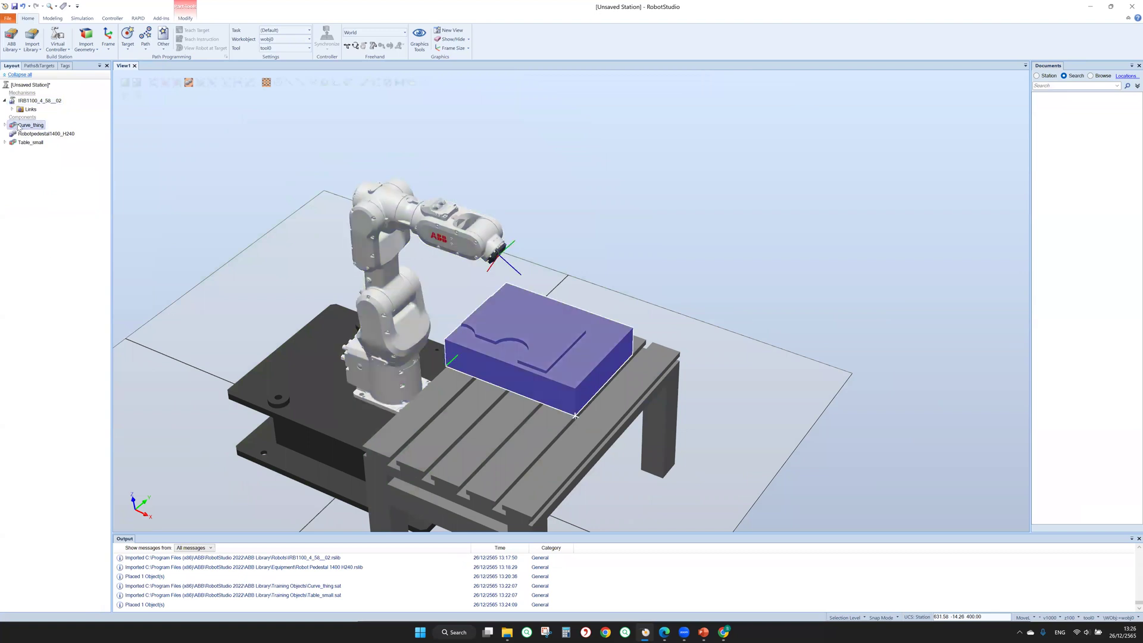
{"action": "right_click", "coordinate": [18, 127]}
{"action": "mouse_move", "coordinate": [65, 239]}
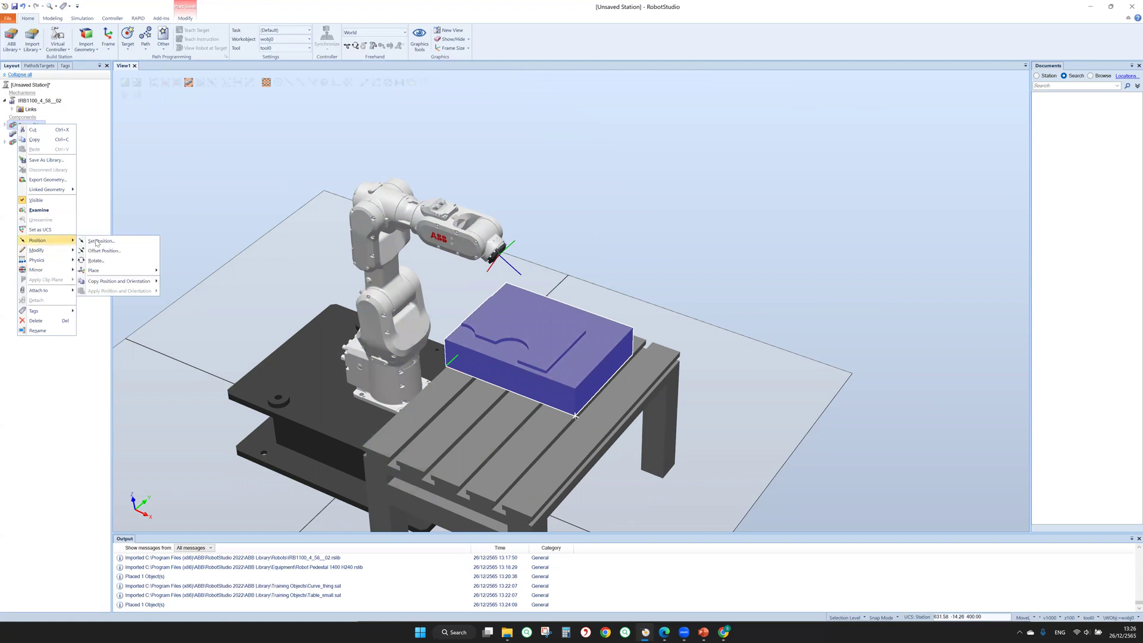
{"action": "left_click", "coordinate": [96, 241]}
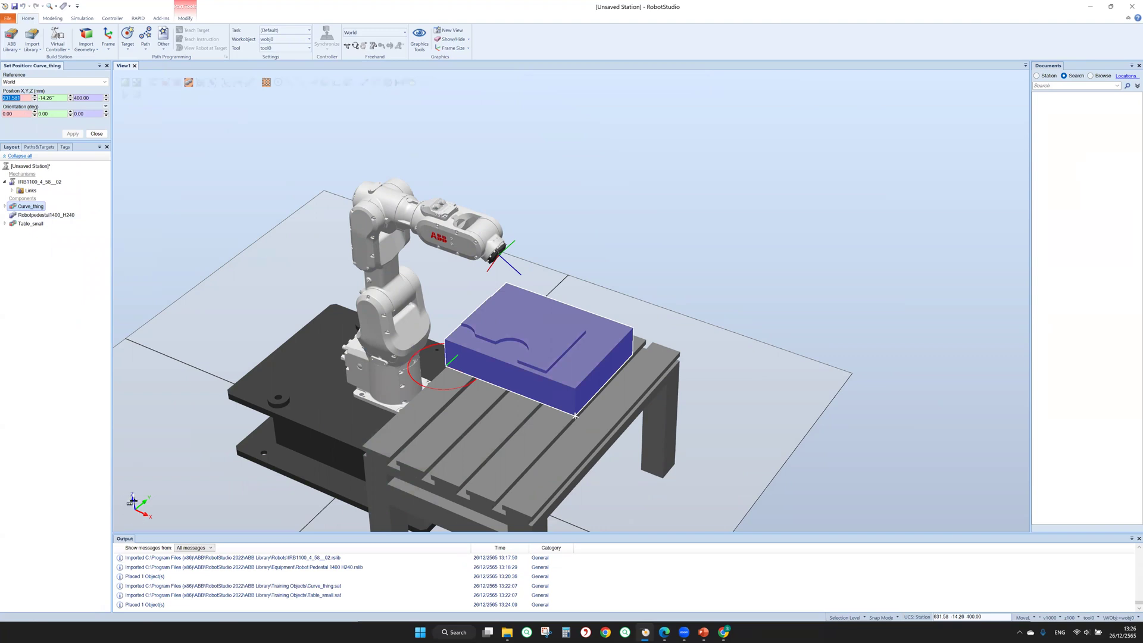
{"action": "left_click", "coordinate": [86, 114]}
{"action": "type", "text": "90"}
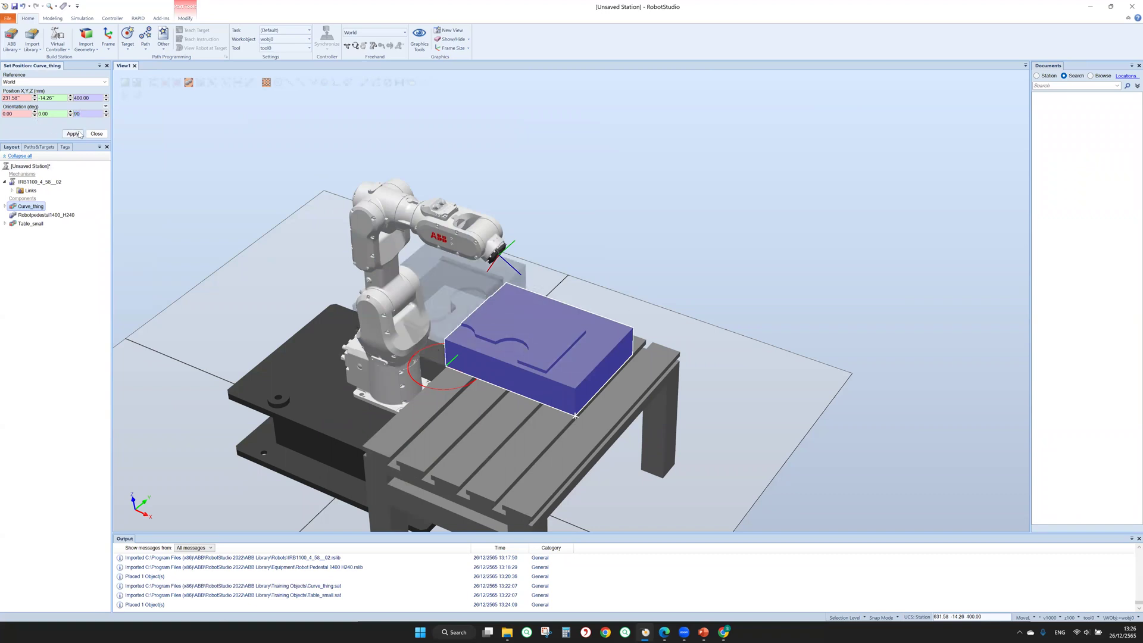
{"action": "left_click", "coordinate": [76, 114]}
{"action": "type", "text": "-"}
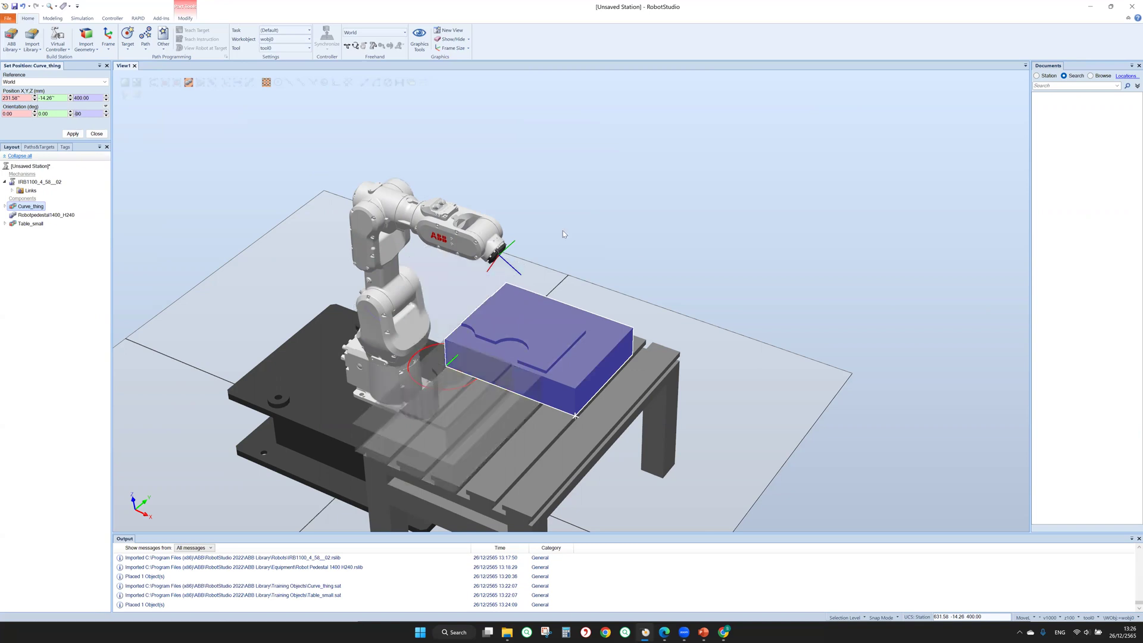
{"action": "left_click_drag", "start_coordinate": [700, 257], "coordinate": [703, 250], "text": "ctrl+shift"}
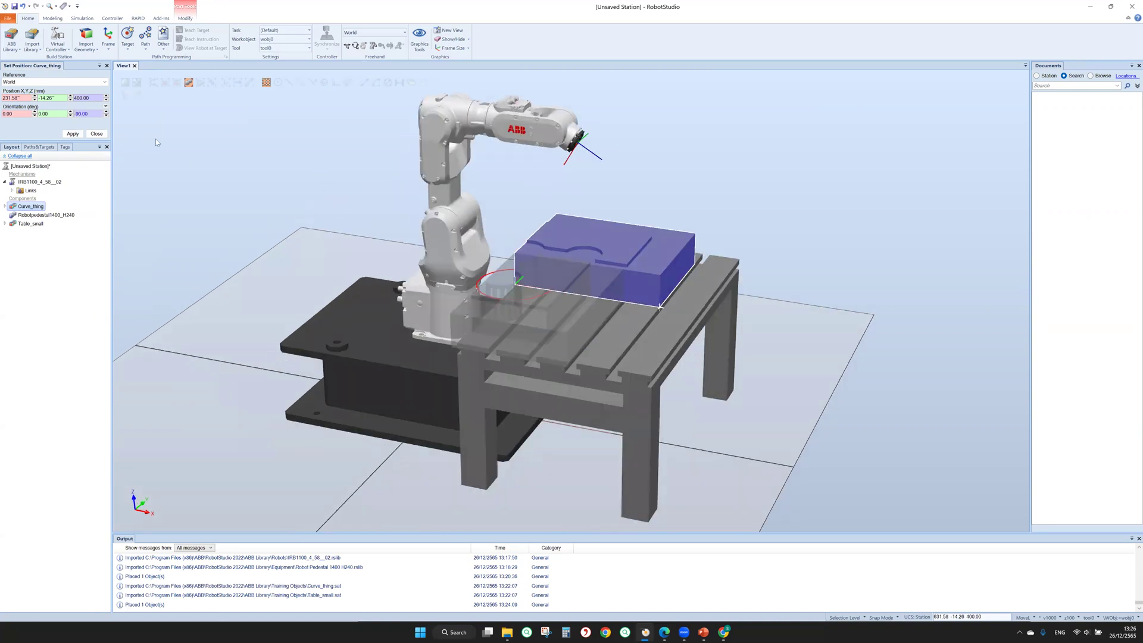
{"action": "left_click", "coordinate": [73, 134]}
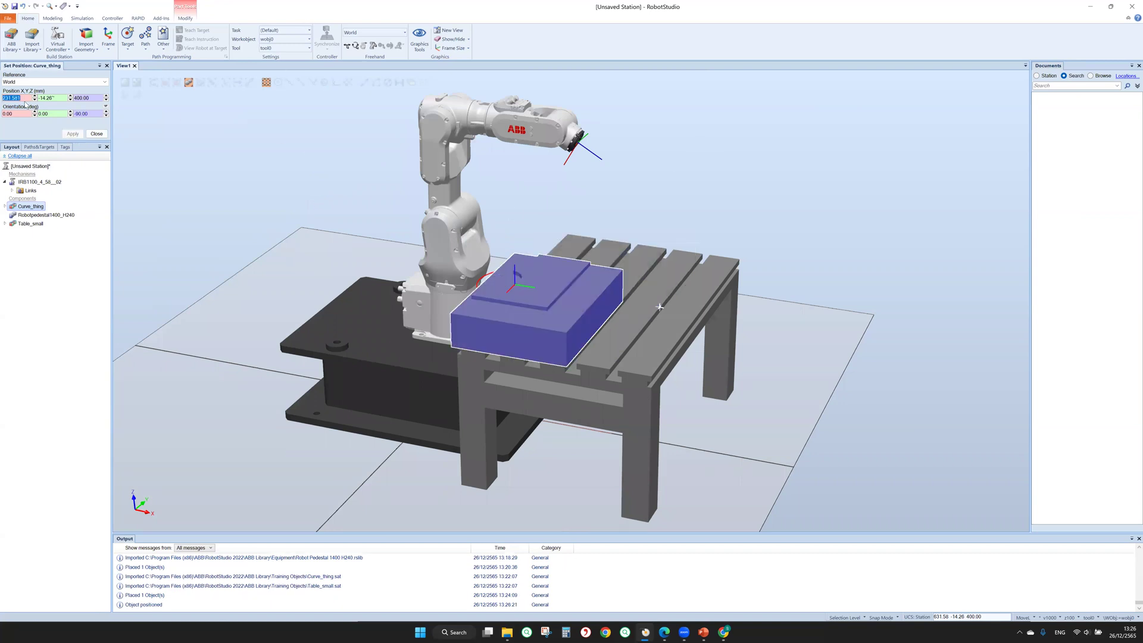
{"action": "left_click", "coordinate": [96, 133]}
Move Curve_thing freehand along positive X, away from the robot and fully onto the table.
{"action": "left_click", "coordinate": [348, 46]}
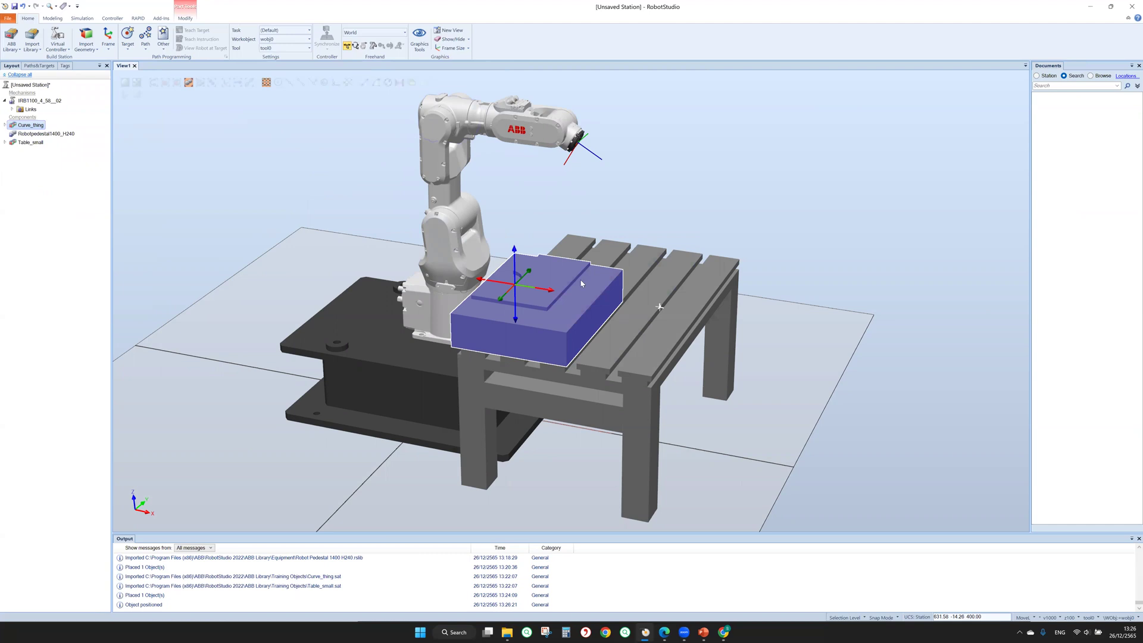
{"action": "mouse_move", "coordinate": [545, 289]}
{"action": "left_mouse_down"}
{"action": "mouse_move", "coordinate": [577, 316]}
{"action": "mouse_move", "coordinate": [625, 324]}
{"action": "left_mouse_up"}
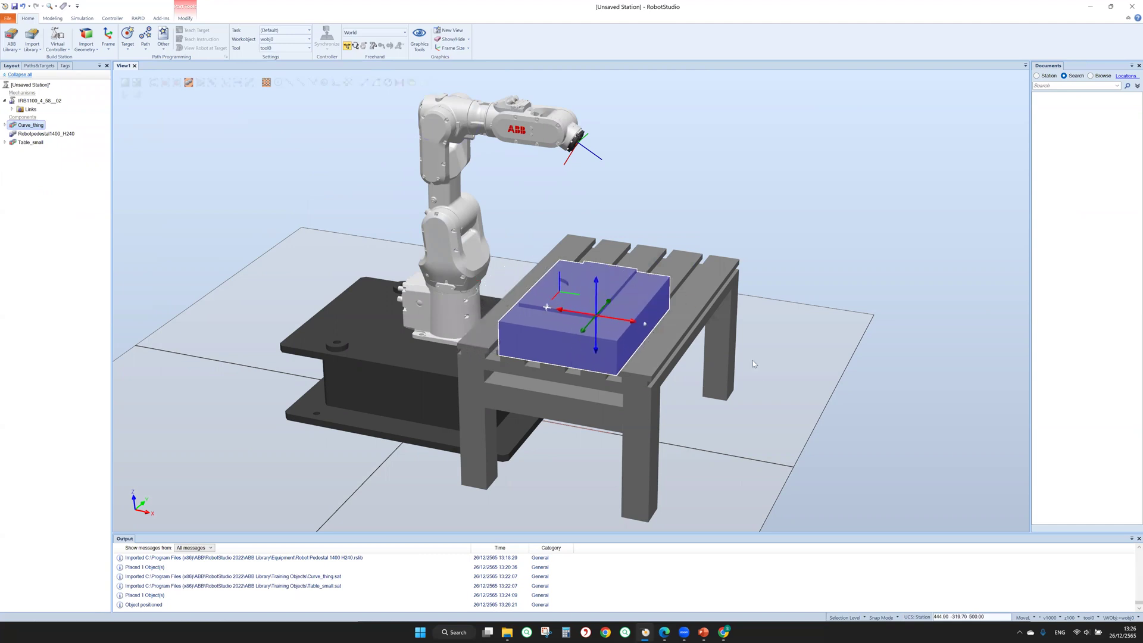
Move Curve_thing freehand along positive Y to about the middle of the small table's top and deselect it.
{"action": "left_click_drag", "start_coordinate": [745, 375], "coordinate": [727, 396], "text": "ctrl+shift"}
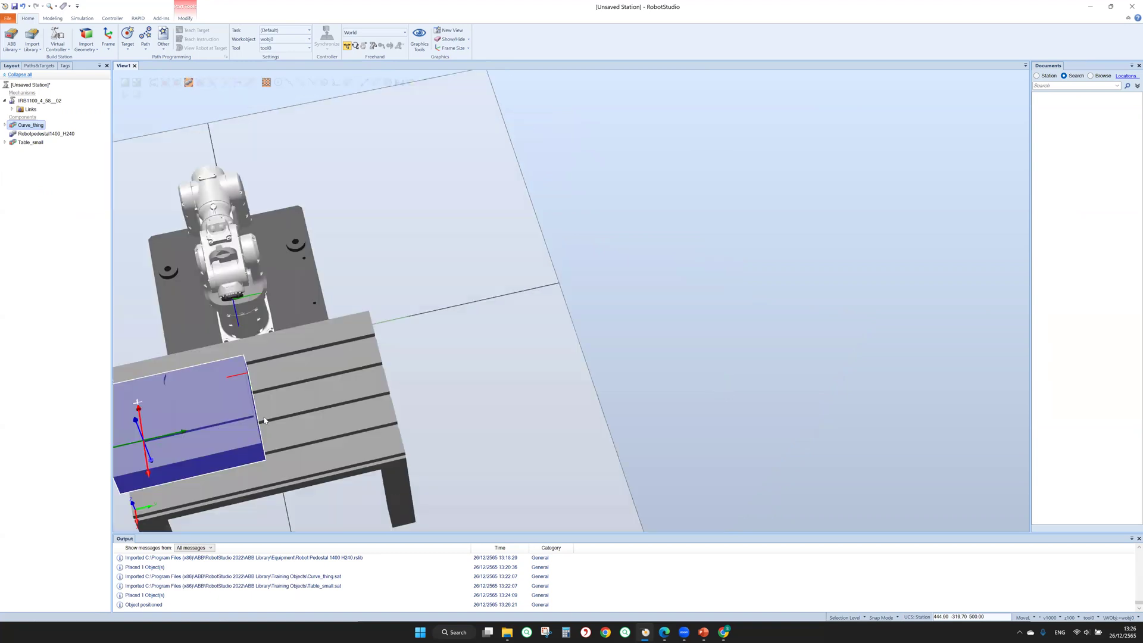
{"action": "left_click", "coordinate": [265, 420]}
{"action": "left_click_drag", "start_coordinate": [274, 372], "coordinate": [345, 355]}
{"action": "left_click", "coordinate": [476, 355]}
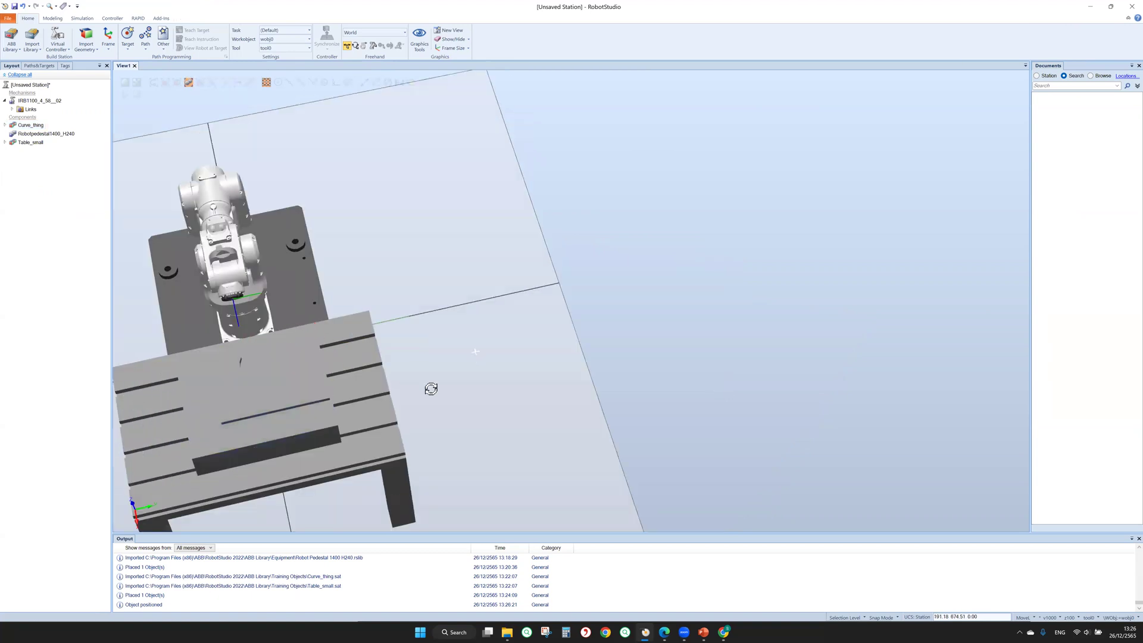
Set the color of Curve_thing's upper plate body to the basic bright yellow.
{"action": "left_click_drag", "start_coordinate": [429, 388], "coordinate": [457, 380], "text": "ctrl+shift"}
{"action": "left_click_drag", "start_coordinate": [312, 357], "coordinate": [150, 193], "text": "ctrl+shift"}
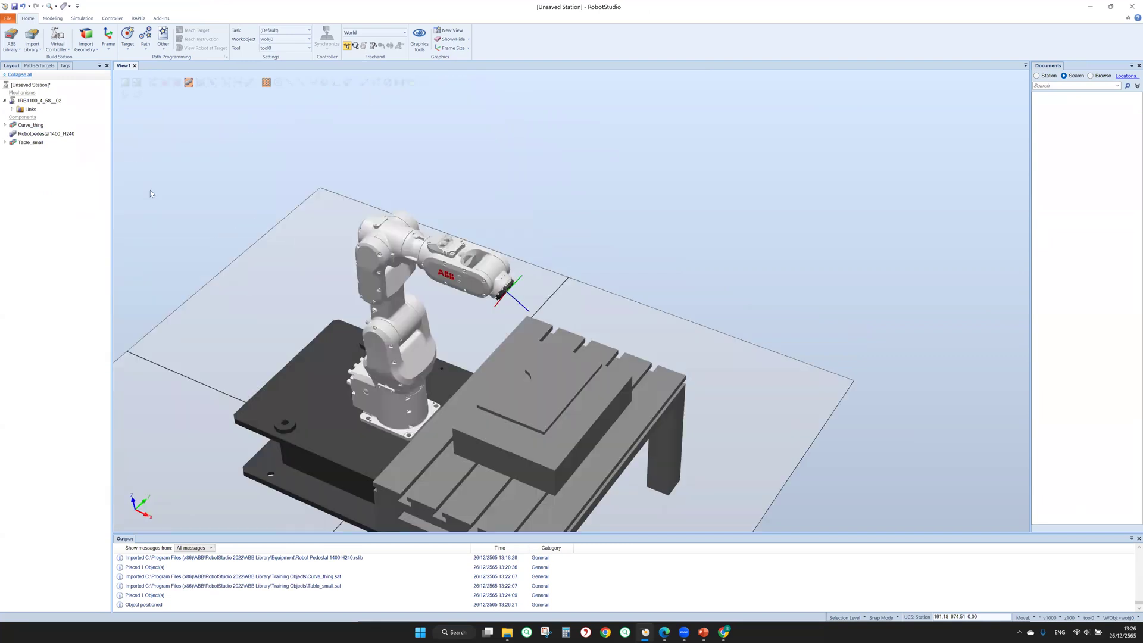
{"action": "left_click", "coordinate": [4, 125]}
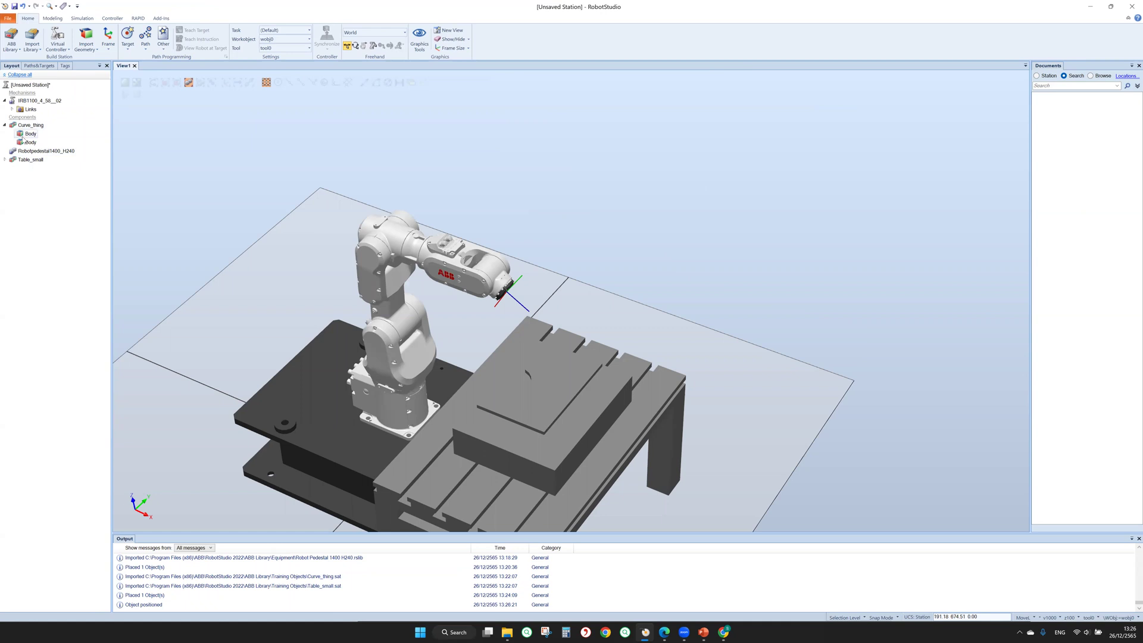
{"action": "left_click", "coordinate": [23, 141]}
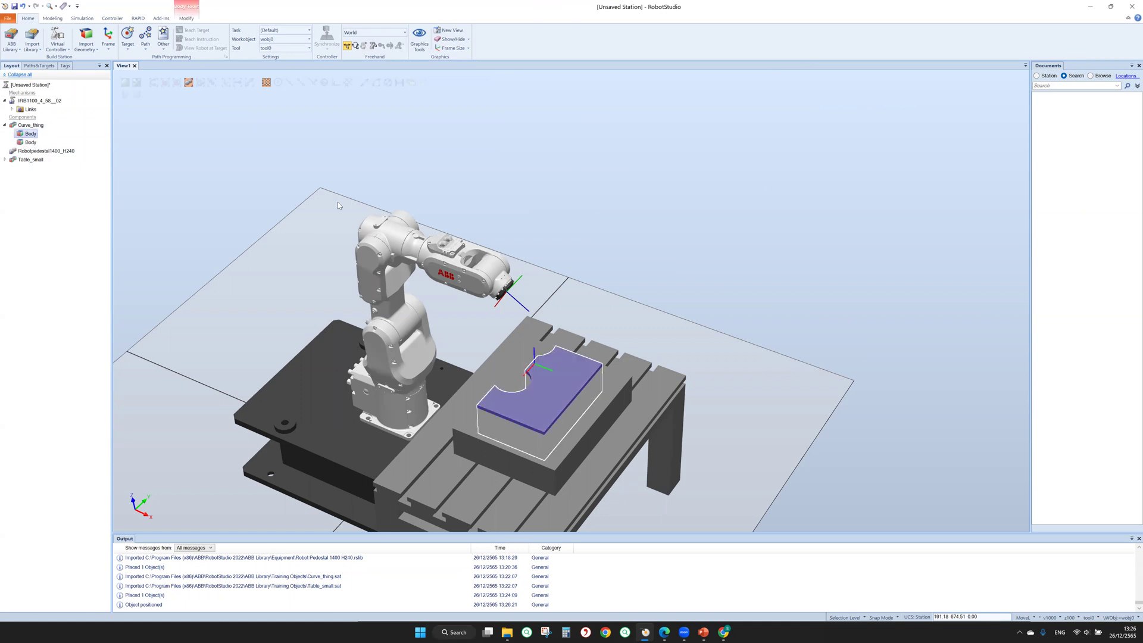
{"action": "right_click", "coordinate": [32, 135]}
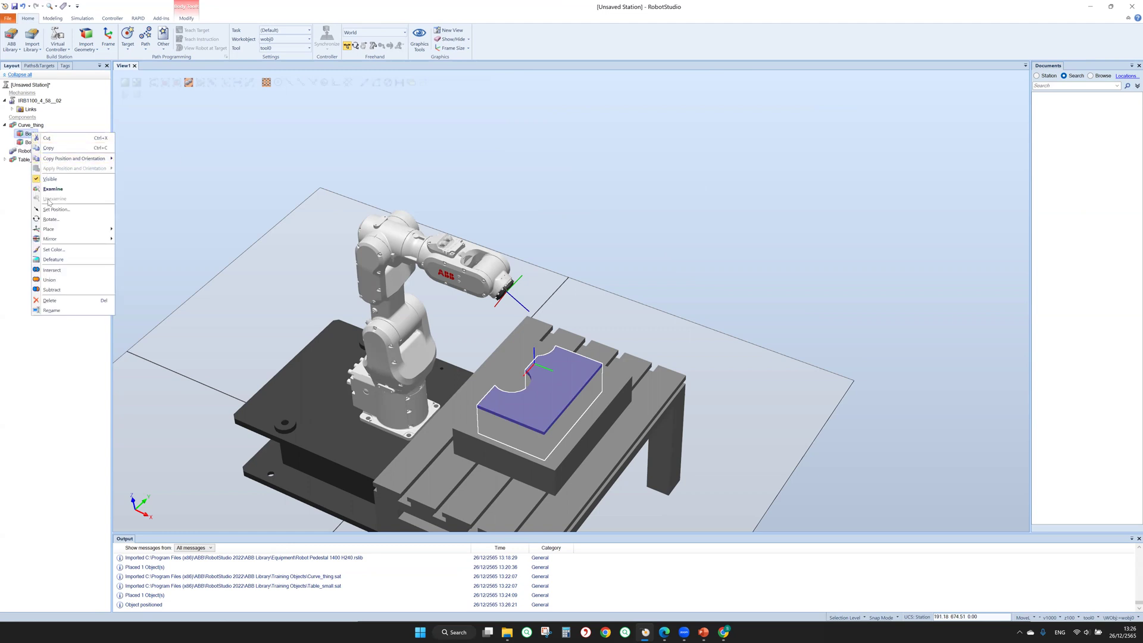
{"action": "left_click", "coordinate": [57, 249]}
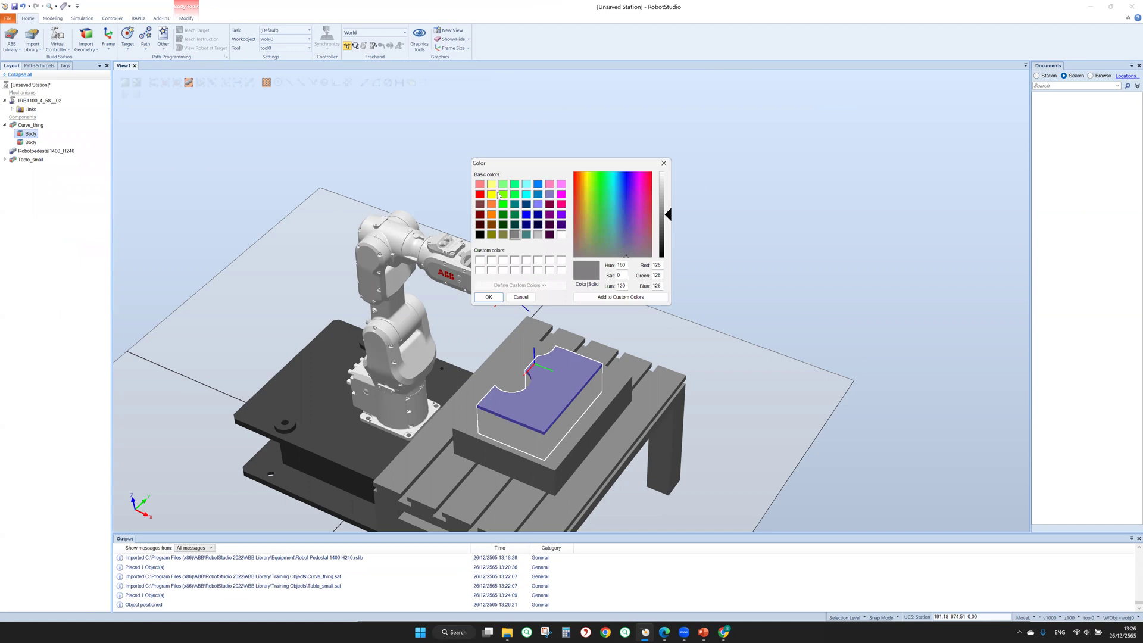
{"action": "left_click", "coordinate": [492, 194]}
{"action": "key", "text": "Return"}
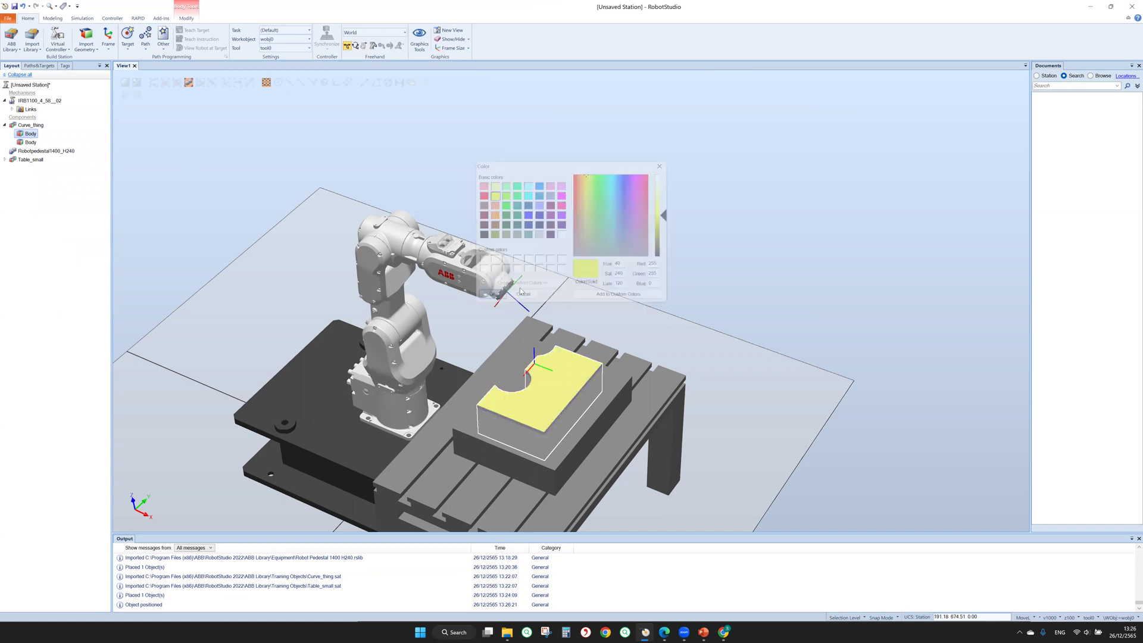
{"action": "left_click", "coordinate": [645, 276]}
Set the color of Curve_thing's lower block body to the basic light blue-violet (red 128, green 128, blue 255).
{"action": "left_click_drag", "start_coordinate": [648, 273], "coordinate": [652, 272], "text": "ctrl+shift"}
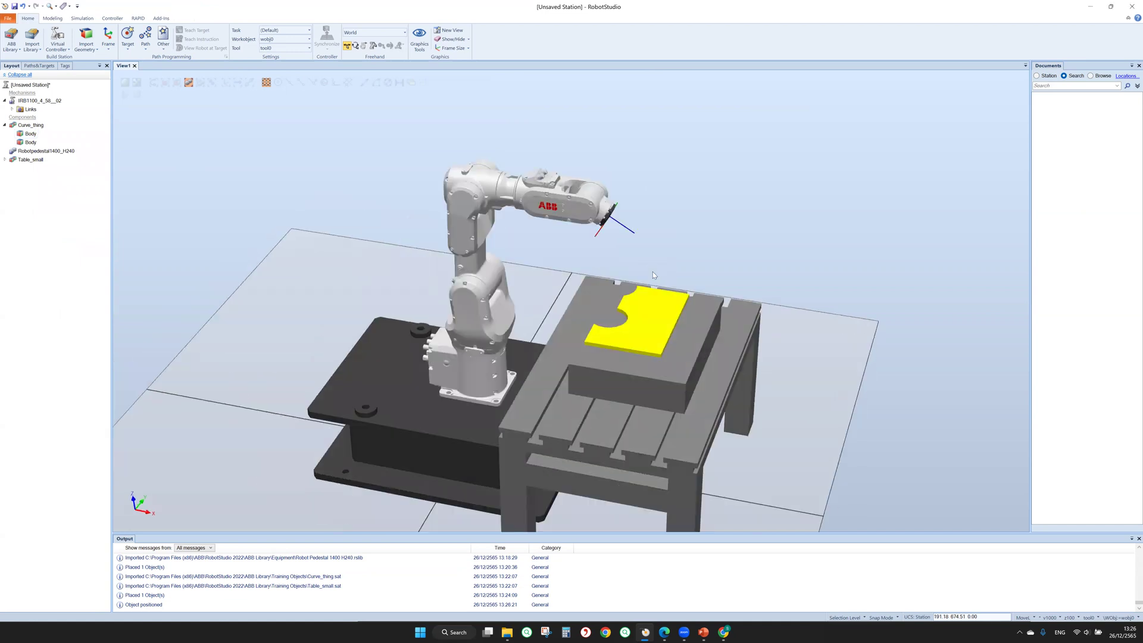
{"action": "left_click", "coordinate": [30, 142]}
{"action": "right_click", "coordinate": [30, 143]}
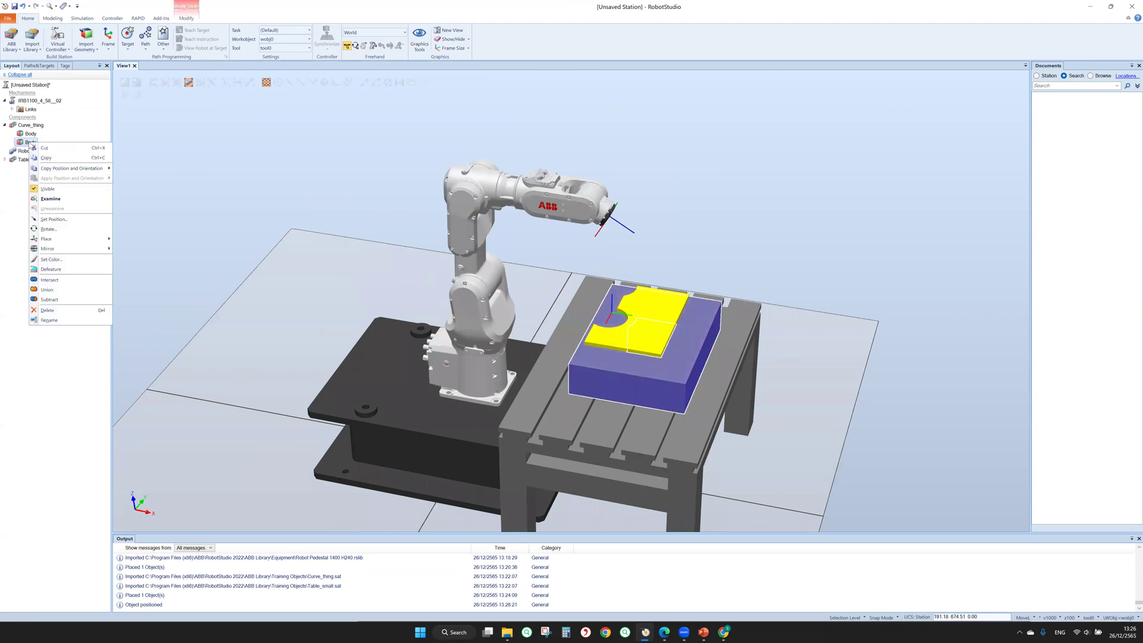
{"action": "left_click", "coordinate": [72, 258]}
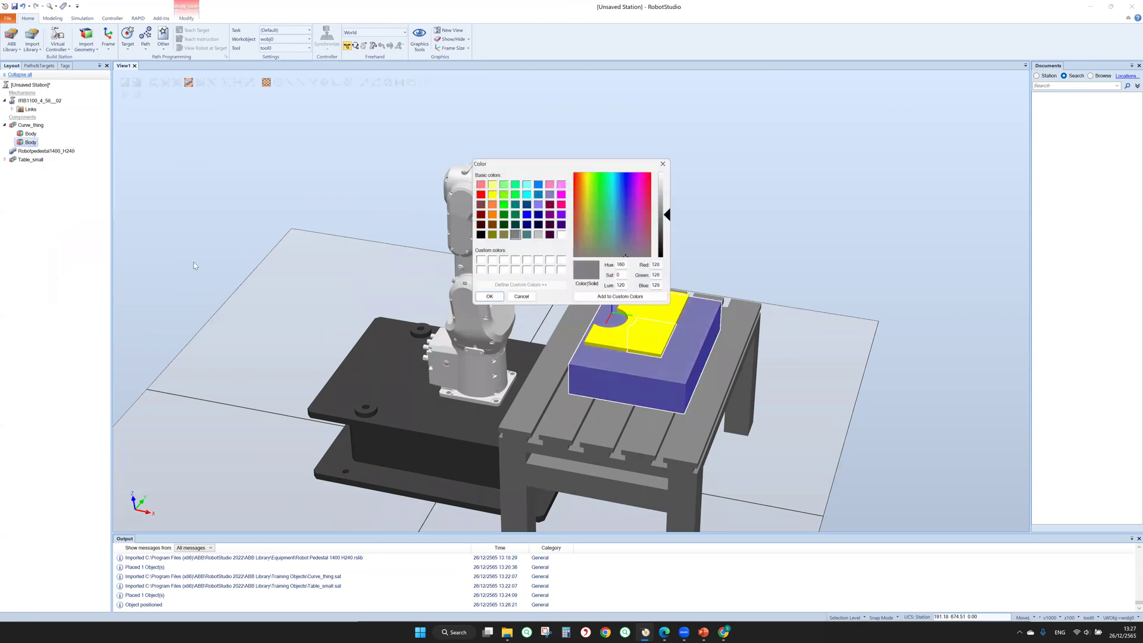
{"action": "left_click", "coordinate": [537, 204]}
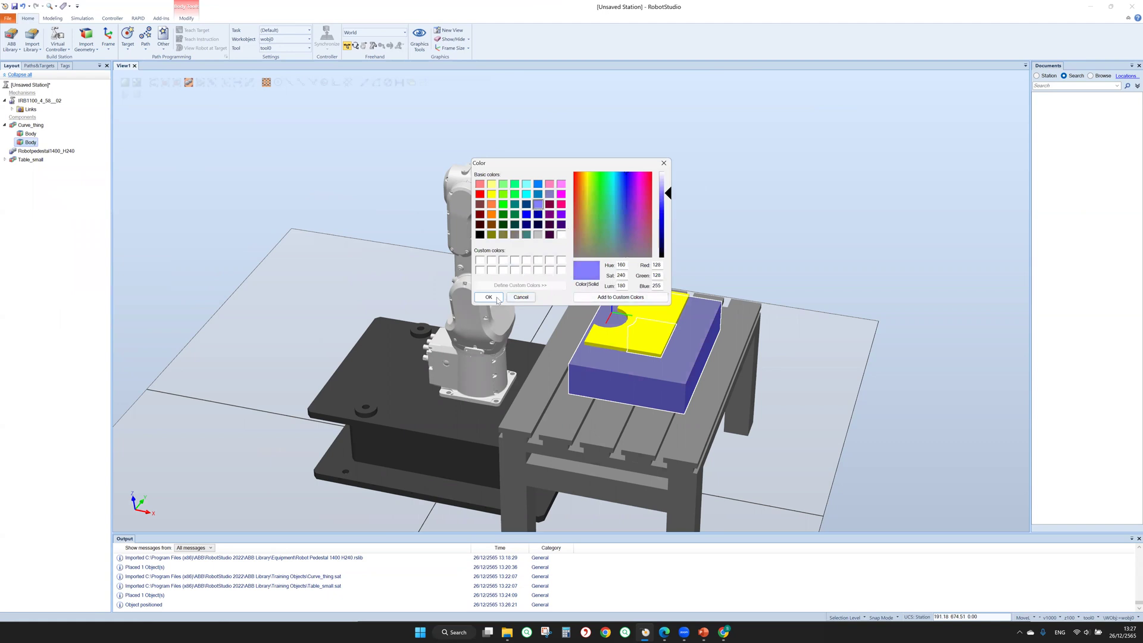
{"action": "left_click", "coordinate": [497, 299]}
{"action": "left_click", "coordinate": [702, 252]}
Import myTool from the Training Objects in the equipment library.
{"action": "left_click_drag", "start_coordinate": [702, 251], "coordinate": [554, 300], "text": "ctrl+shift"}
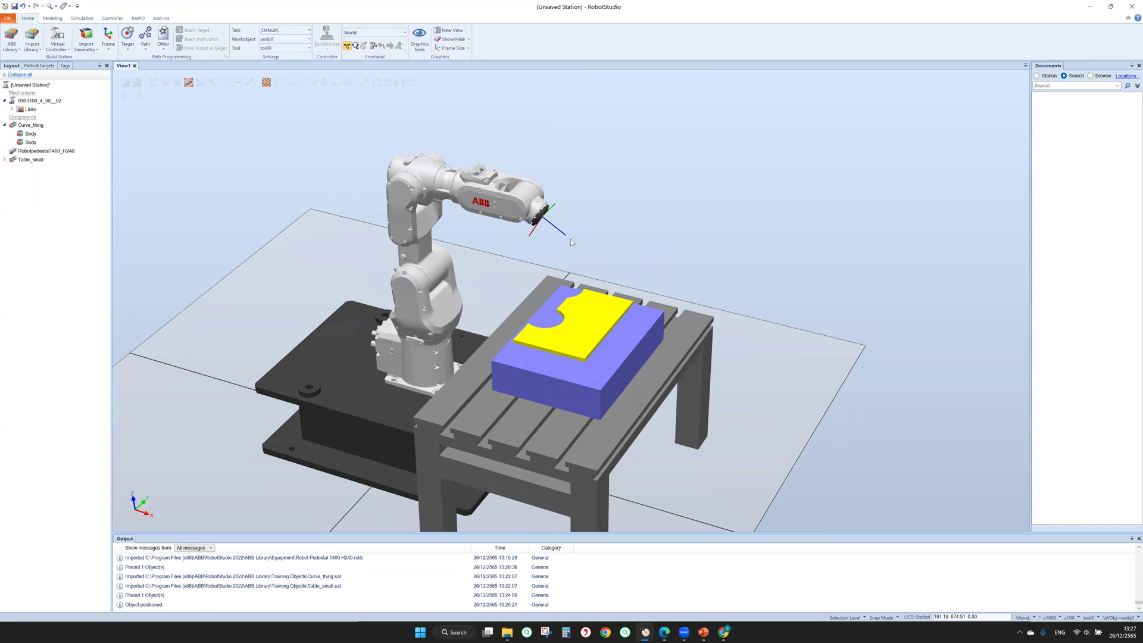
{"action": "left_click", "coordinate": [33, 47]}
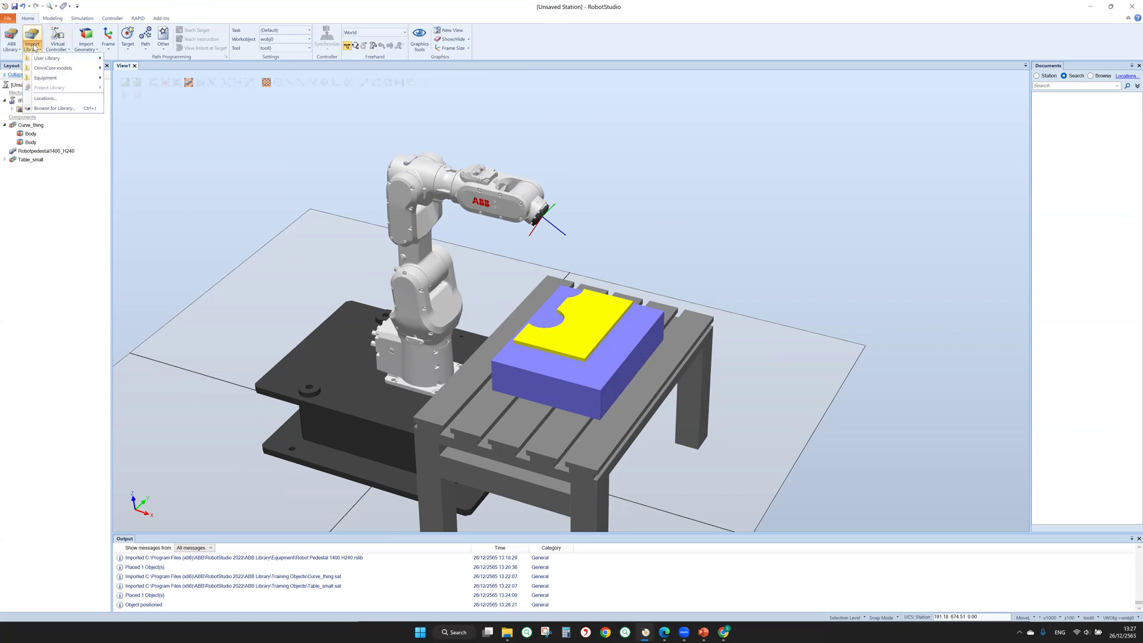
{"action": "mouse_move", "coordinate": [43, 79]}
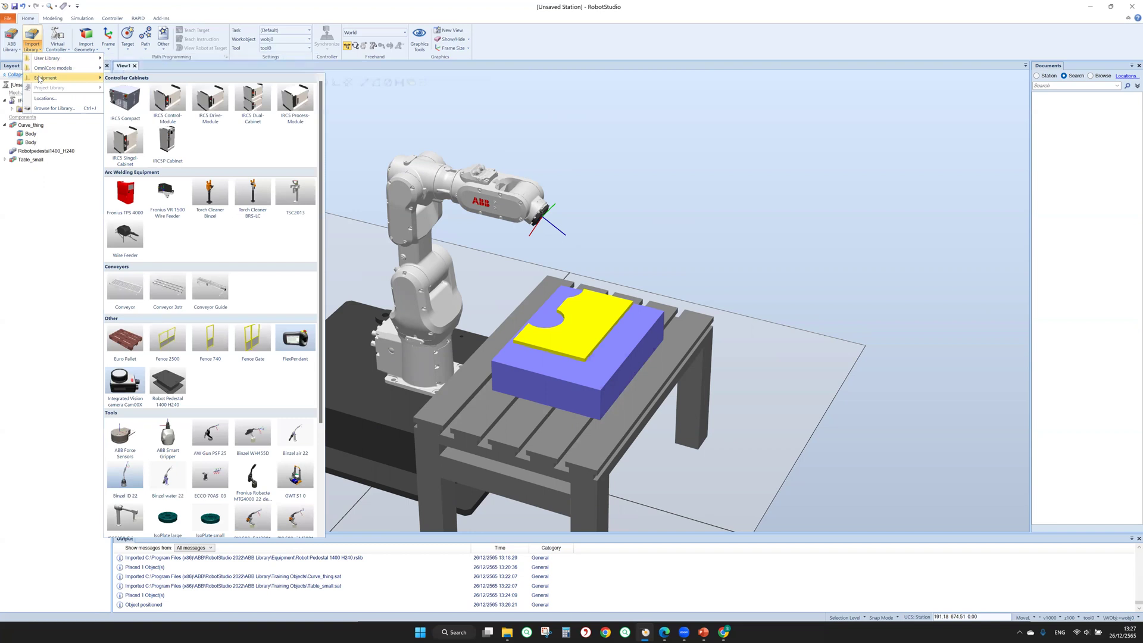
{"action": "scroll", "coordinate": [197, 328], "scroll_direction": "down", "scroll_amount": 1}
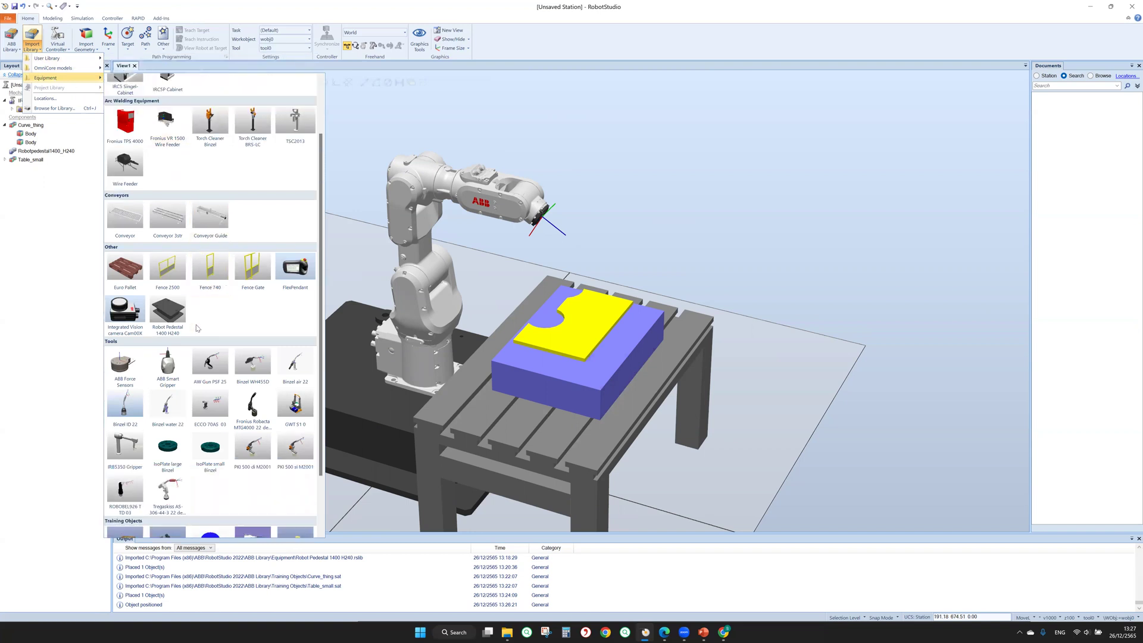
{"action": "scroll", "coordinate": [167, 369], "scroll_direction": "down", "scroll_amount": 1}
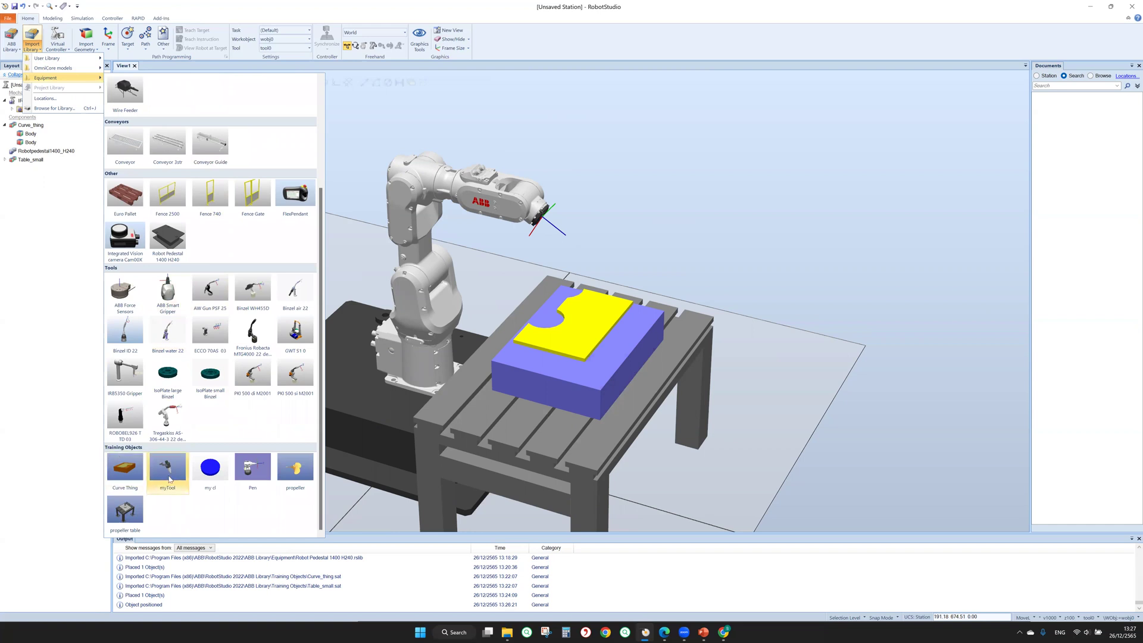
{"action": "left_click", "coordinate": [169, 476]}
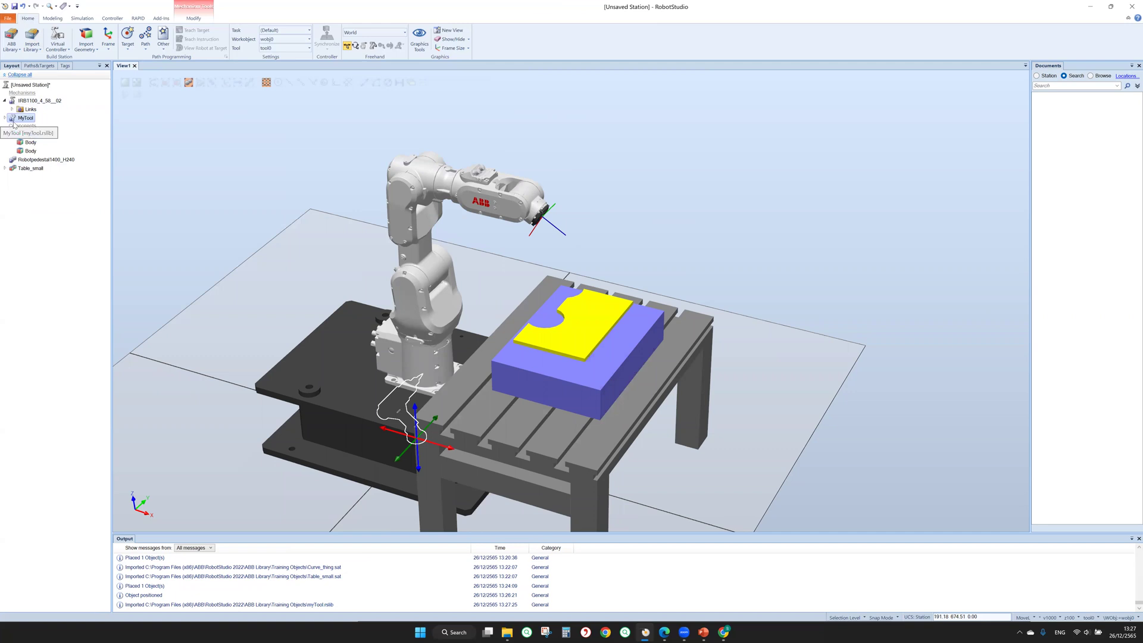
Attach MyTool to the IRB 1100 and update the tool's position to the robot flange.
{"action": "left_click_drag", "start_coordinate": [18, 120], "coordinate": [28, 105]}
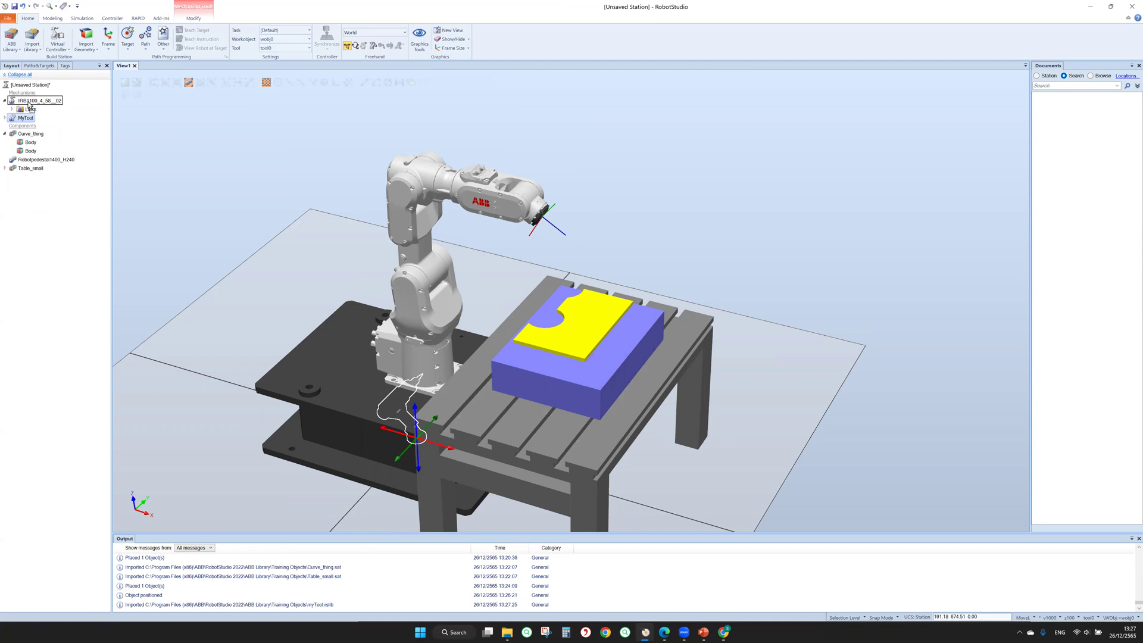
{"action": "left_click_drag", "start_coordinate": [29, 106], "coordinate": [28, 106]}
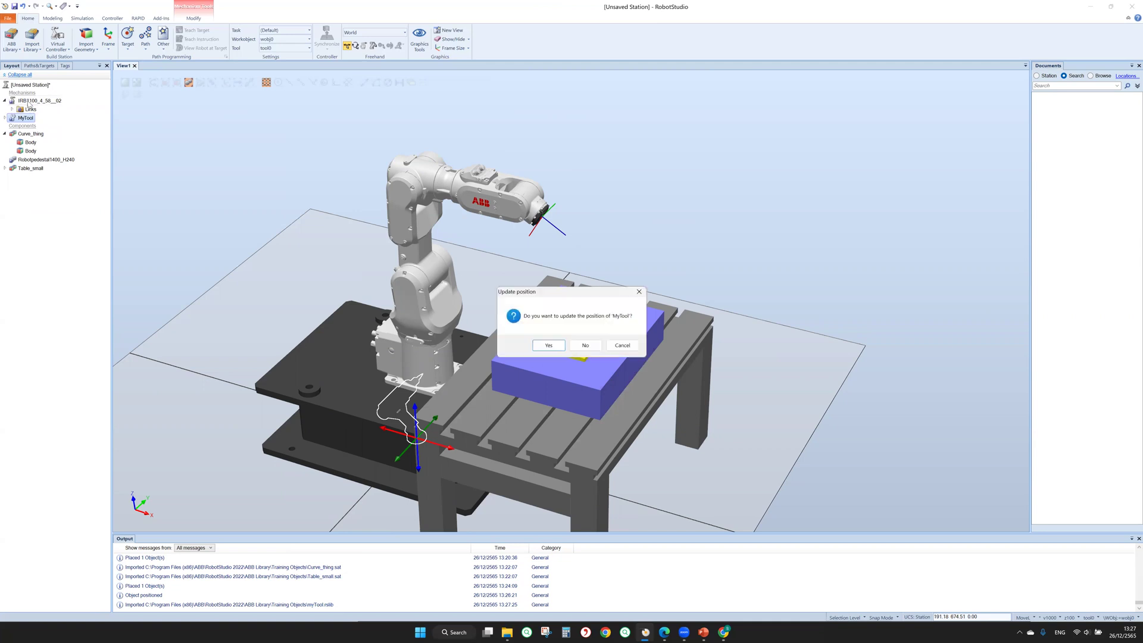
{"action": "left_click", "coordinate": [549, 347]}
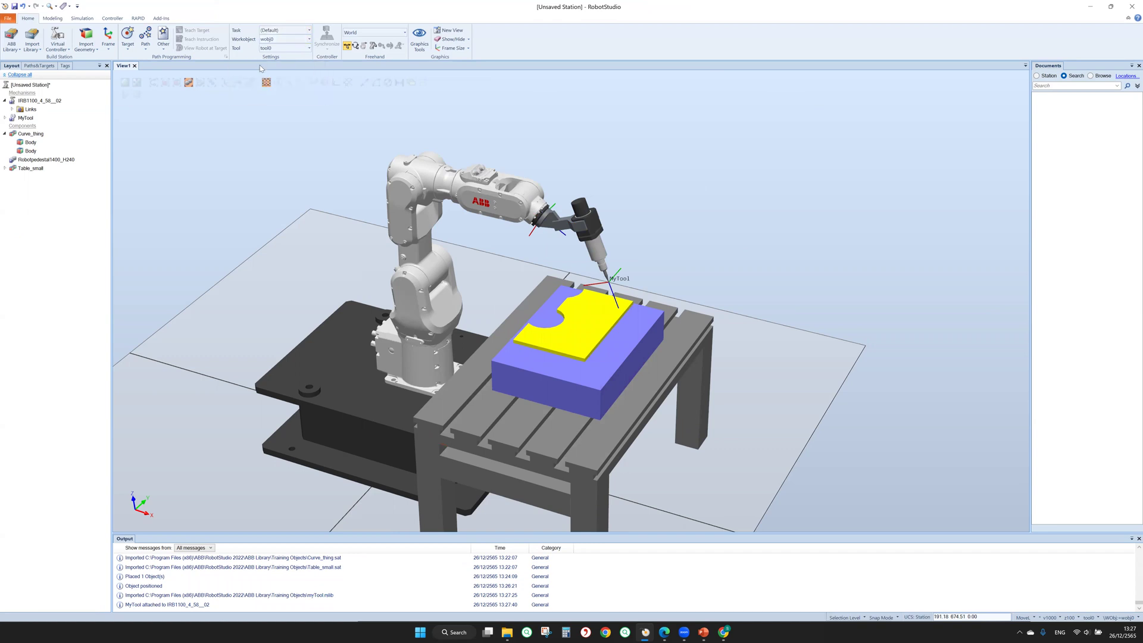
Create a virtual controller from the layout with RobotWare 7.7.0, the IRB 1100 mechanism and the default name and options.
{"action": "left_click", "coordinate": [59, 51]}
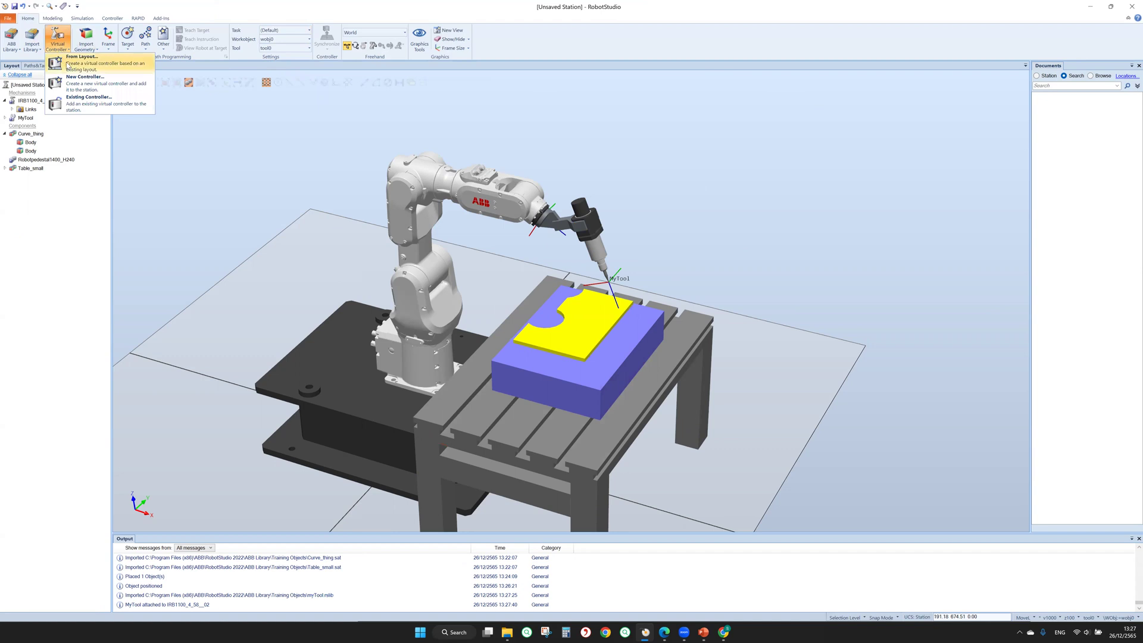
{"action": "left_click", "coordinate": [68, 65]}
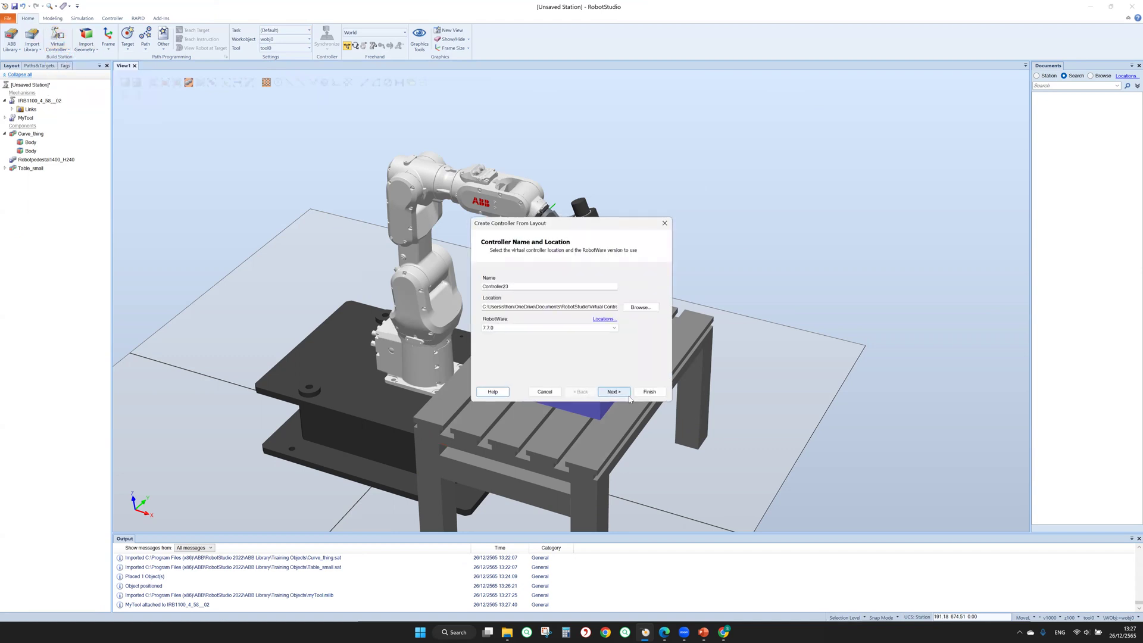
{"action": "left_click", "coordinate": [625, 395]}
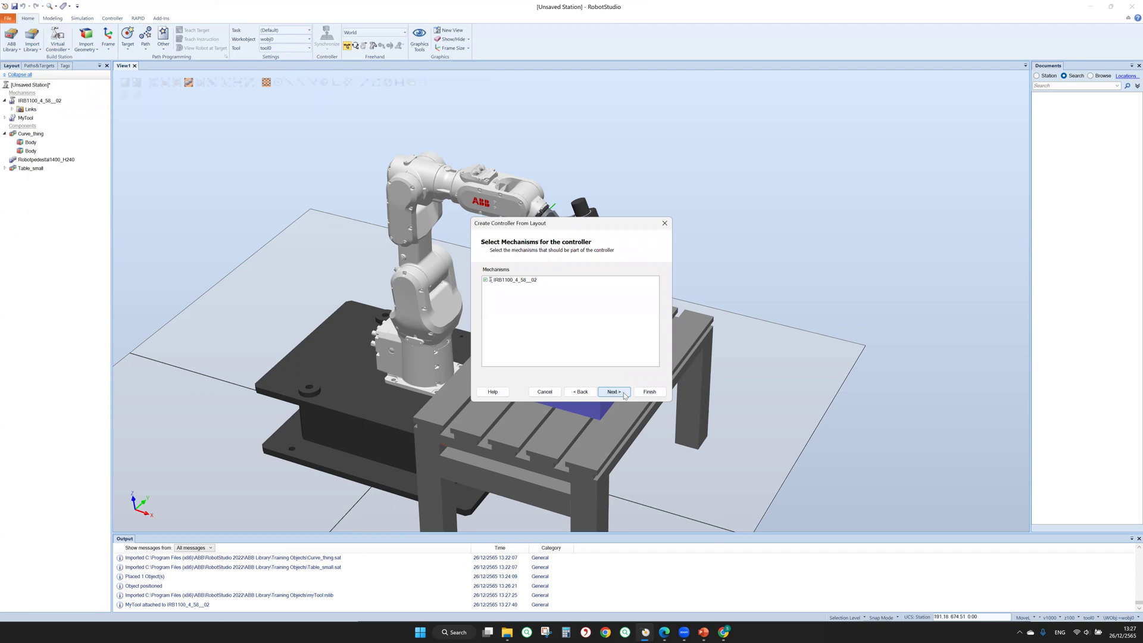
{"action": "left_click", "coordinate": [624, 395]}
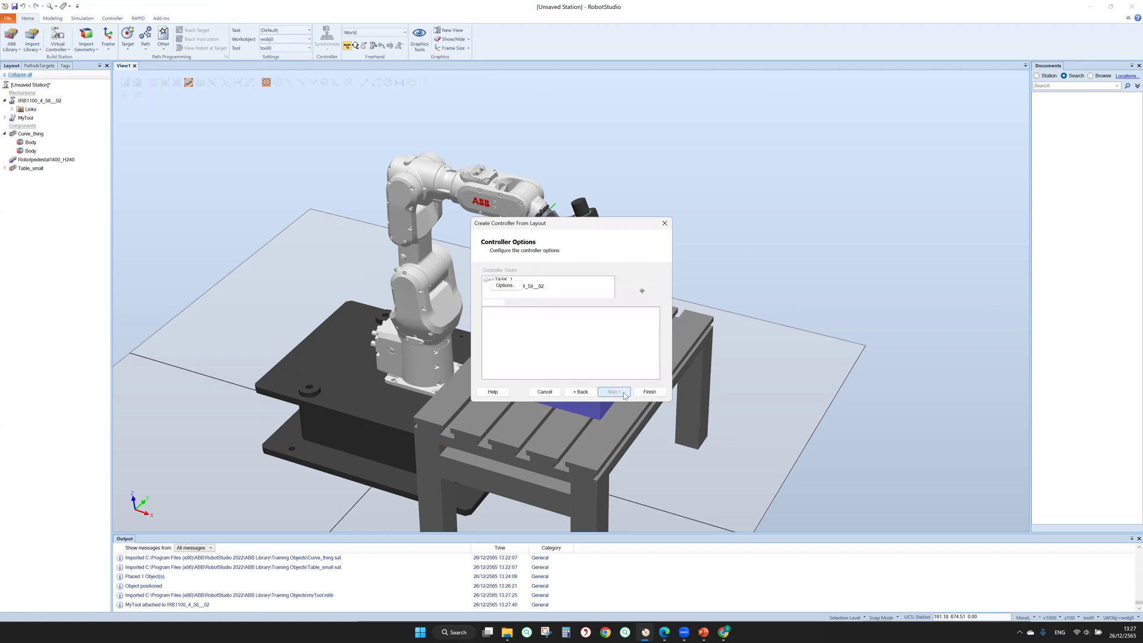
{"action": "left_click", "coordinate": [623, 394]}
{"action": "left_click", "coordinate": [652, 394]}
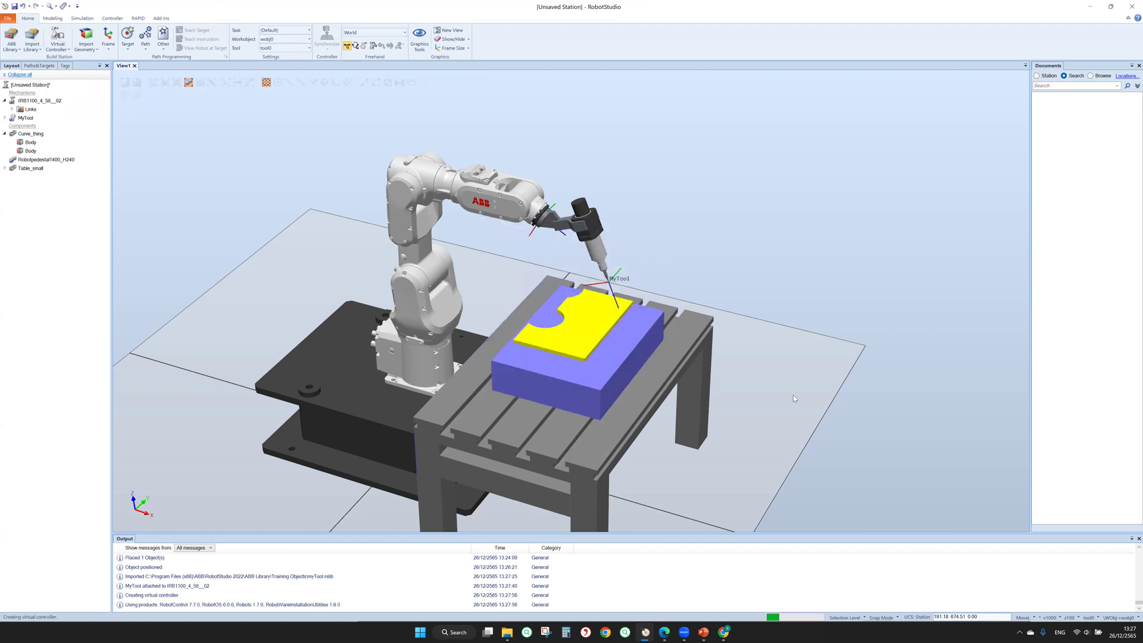